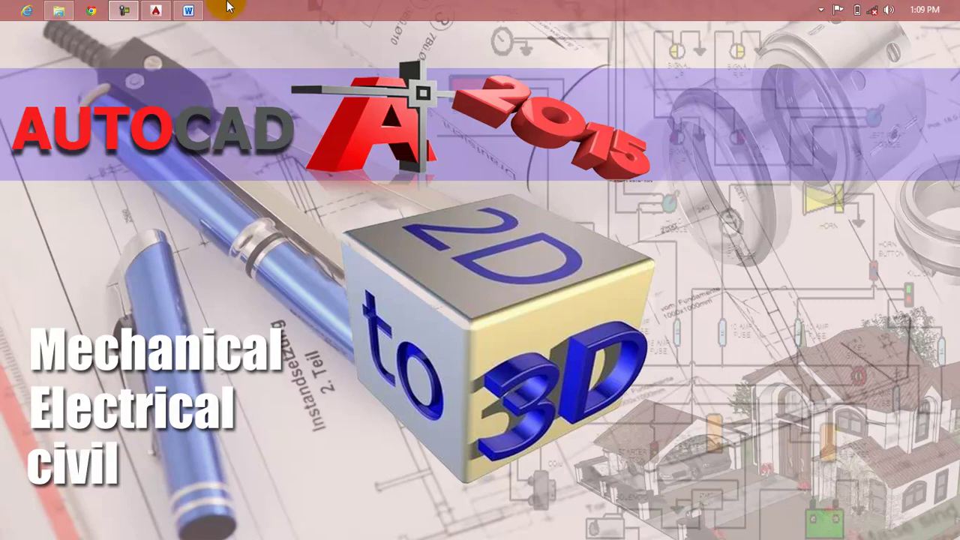
- Review the Lesson 13 outline, return to AutoCAD, and draw a three-point half-circle arc
{"action": "left_click", "coordinate": [197, 11]}
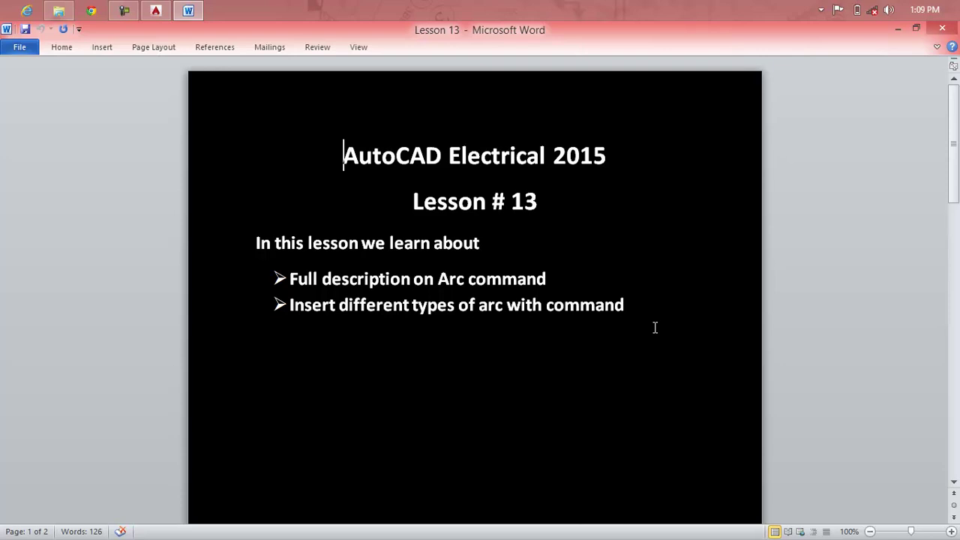
{"action": "left_click", "coordinate": [945, 31]}
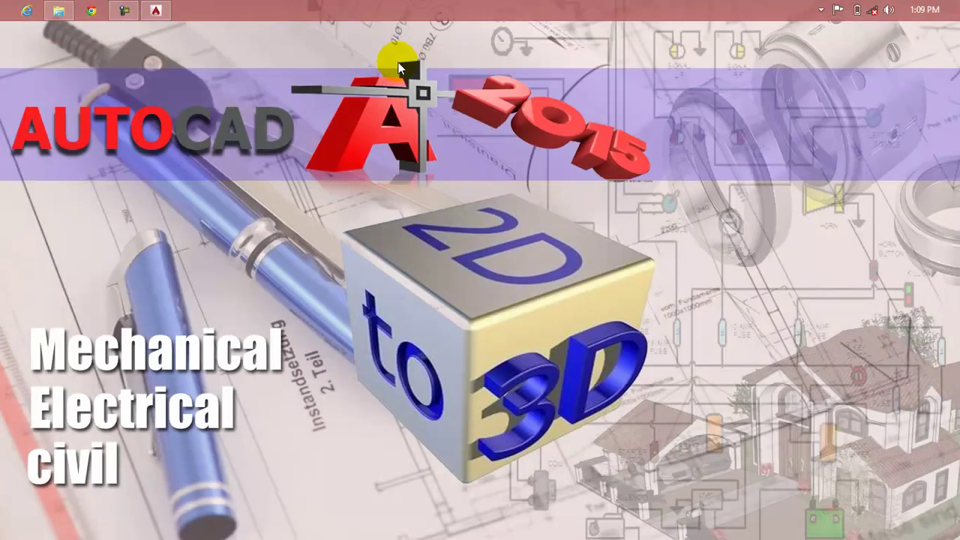
{"action": "left_click", "coordinate": [156, 10]}
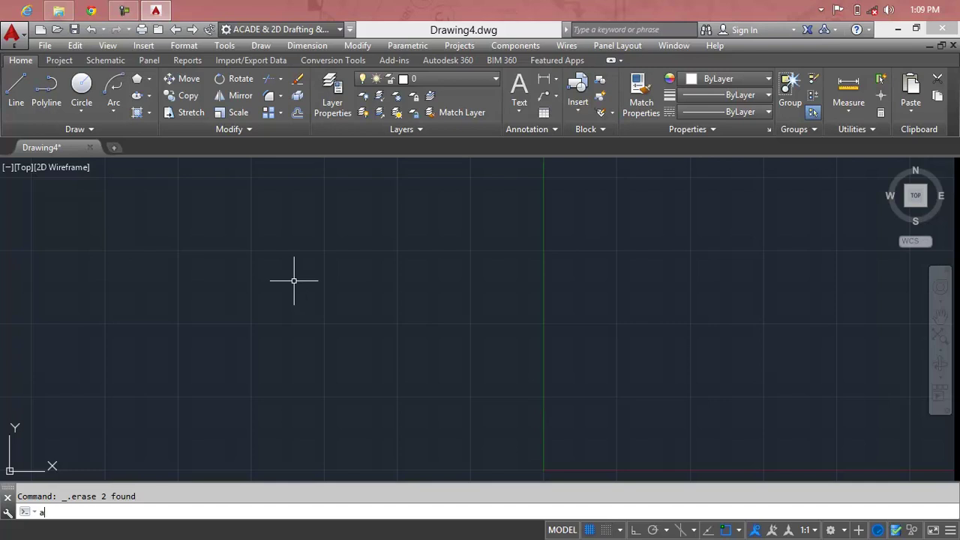
{"action": "key", "text": "Return"}
{"action": "left_click", "coordinate": [220, 322]}
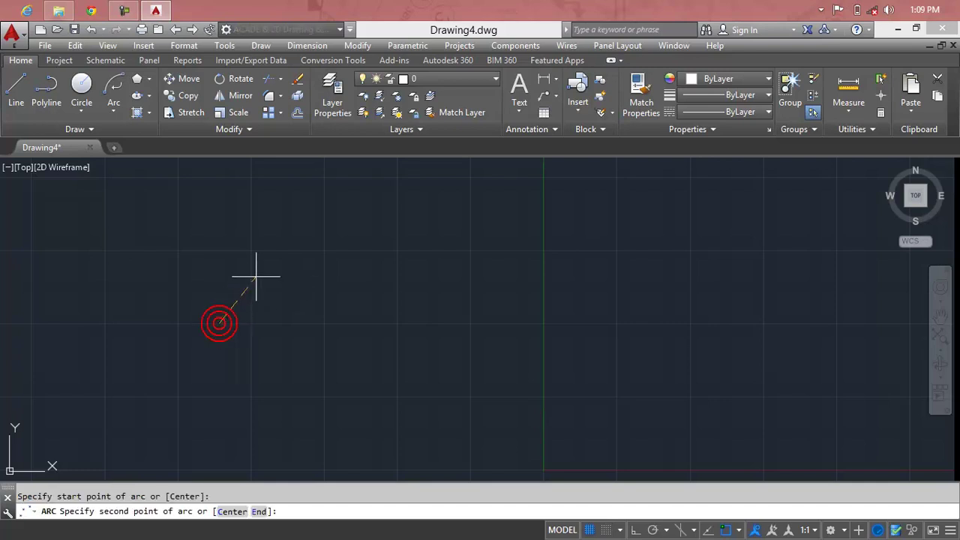
{"action": "left_click", "coordinate": [295, 227]}
{"action": "left_click", "coordinate": [657, 315]}
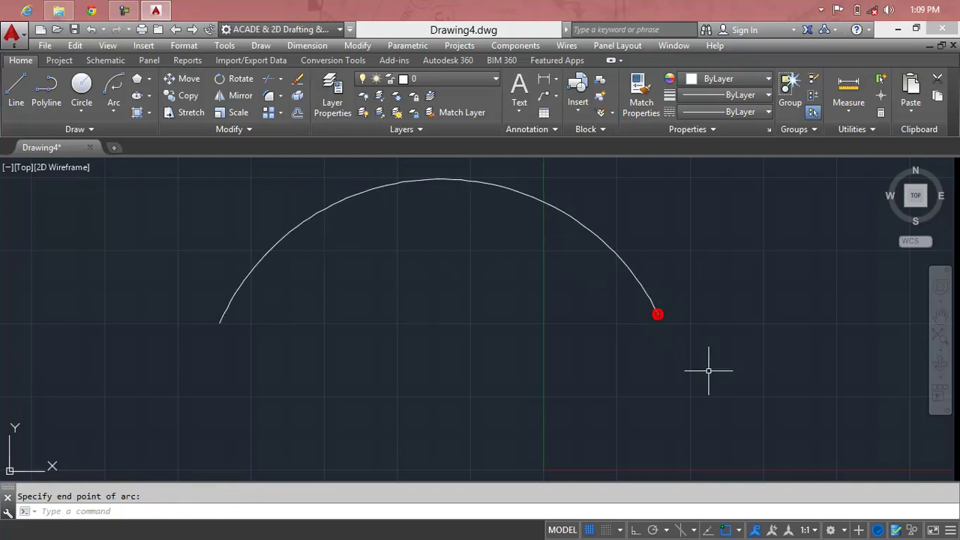
- Browse the Arc methods list and Draw menu, then erase the half-circle arc
{"action": "left_click", "coordinate": [110, 114]}
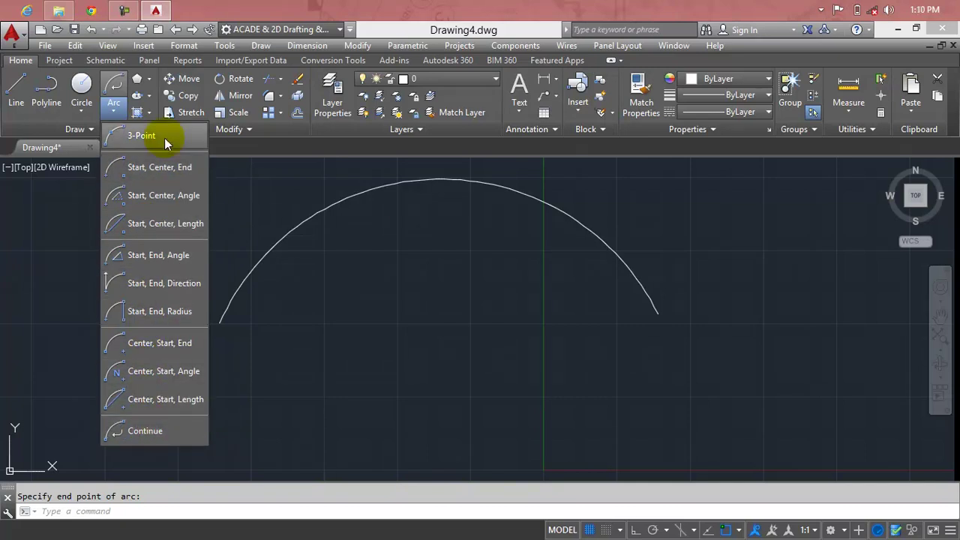
{"action": "left_click", "coordinate": [419, 249]}
{"action": "left_click", "coordinate": [419, 243]}
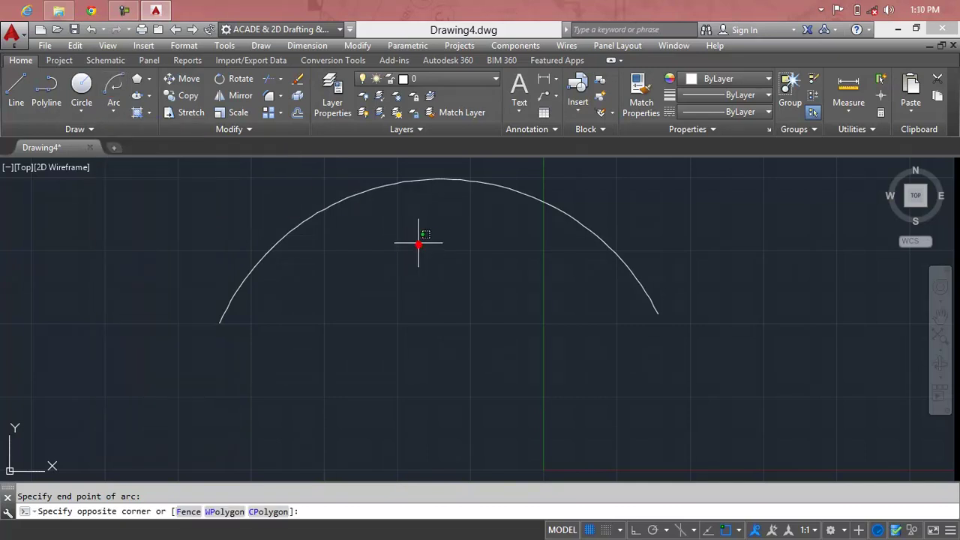
{"action": "left_click", "coordinate": [263, 46]}
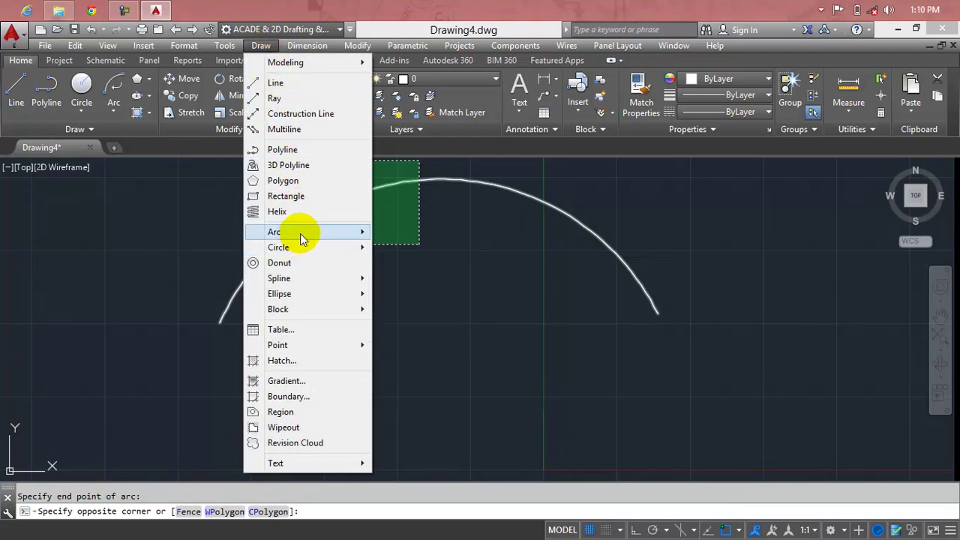
{"action": "mouse_move", "coordinate": [275, 232]}
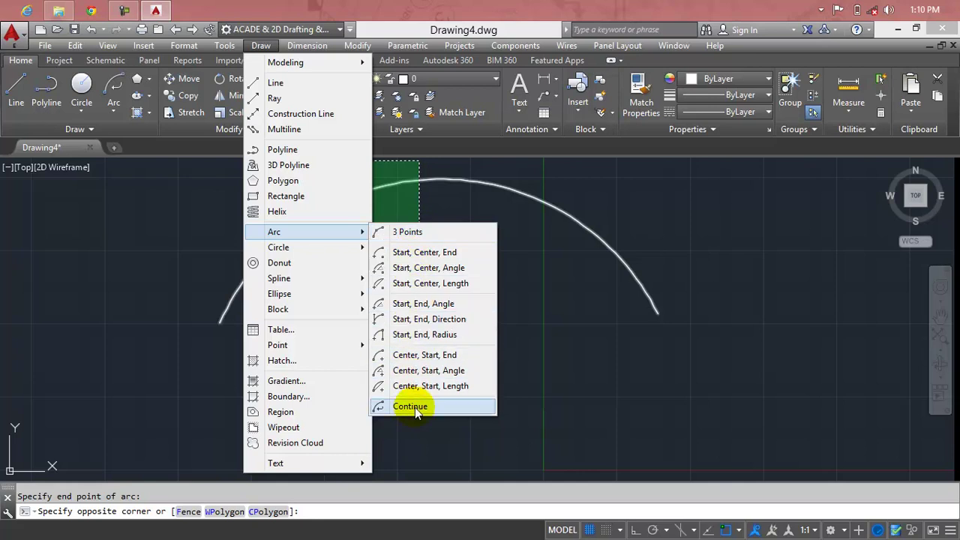
{"action": "left_click", "coordinate": [578, 288]}
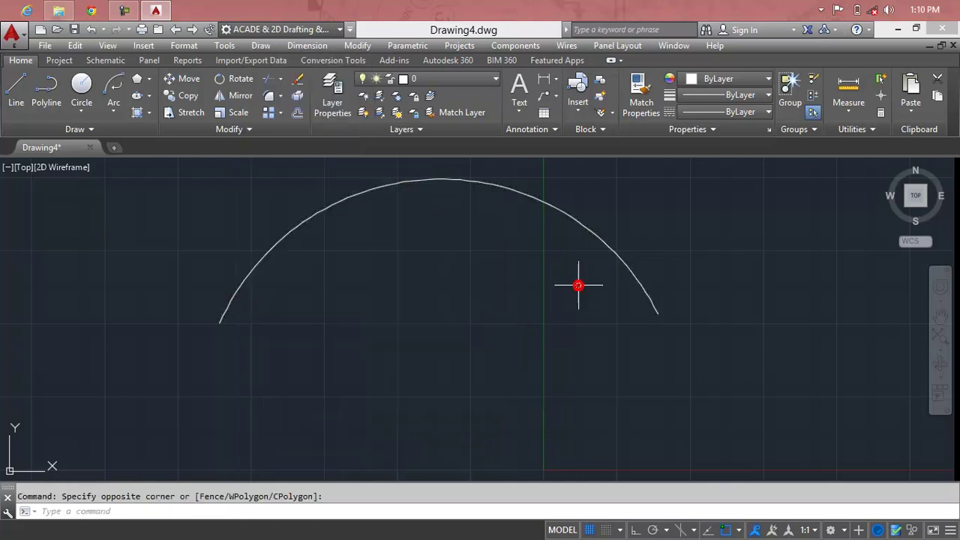
{"action": "left_click", "coordinate": [618, 257]}
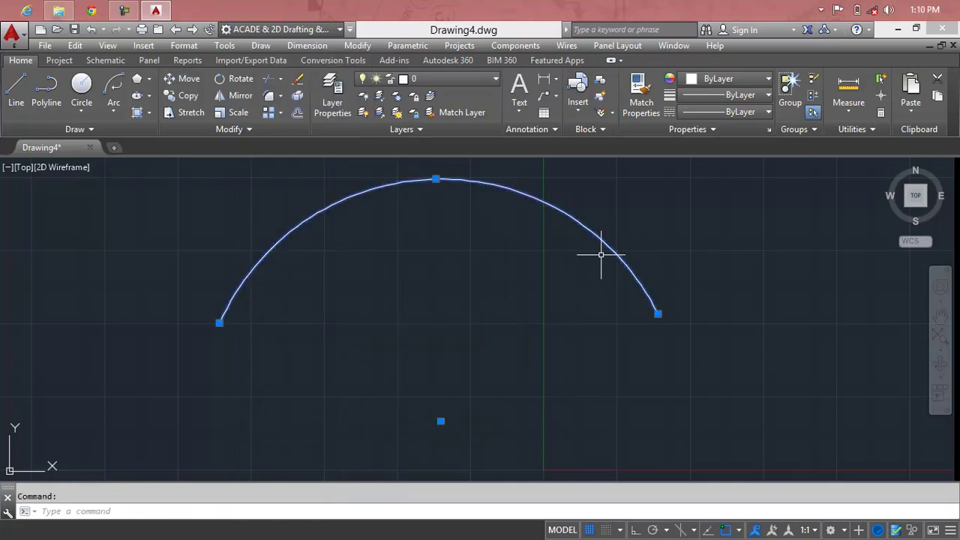
{"action": "key", "text": "Delete"}
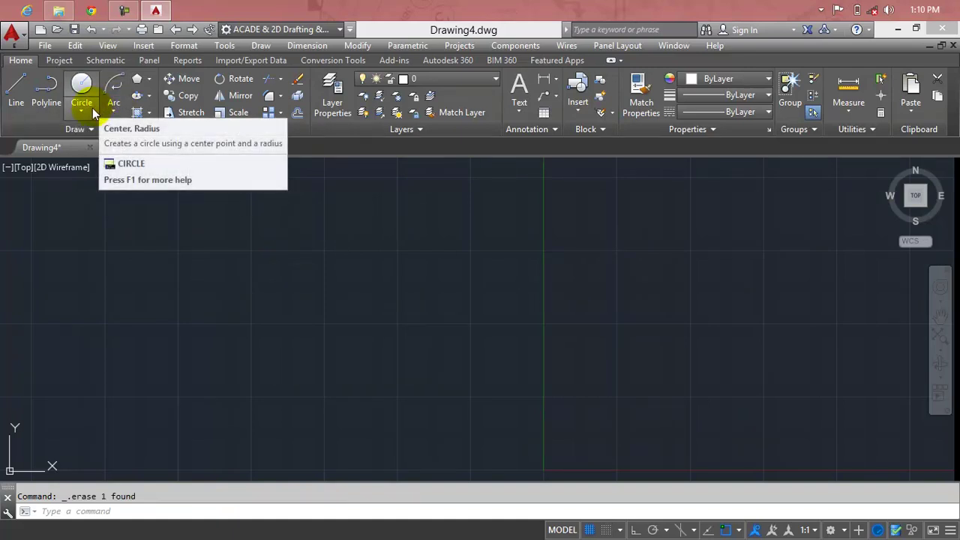
{"action": "left_click", "coordinate": [113, 110]}
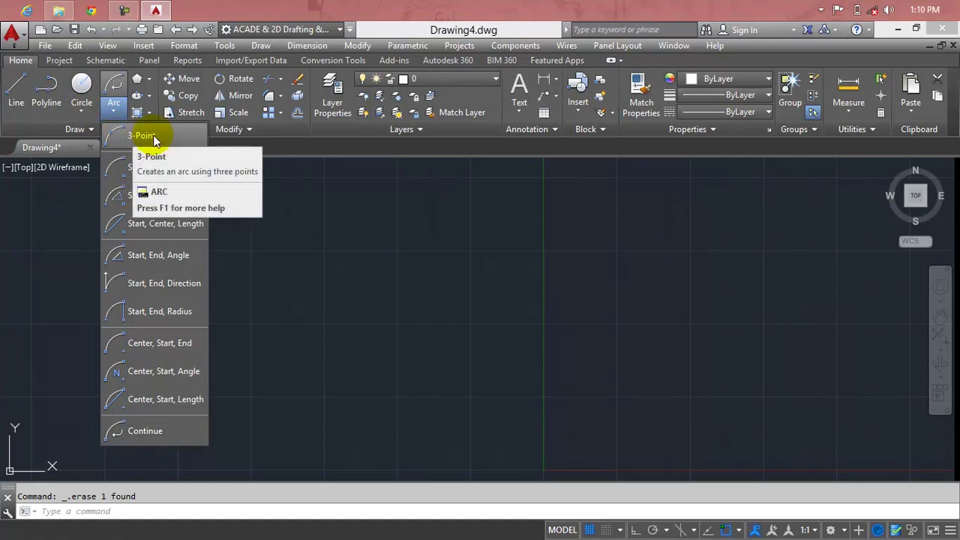
{"action": "left_click", "coordinate": [154, 137]}
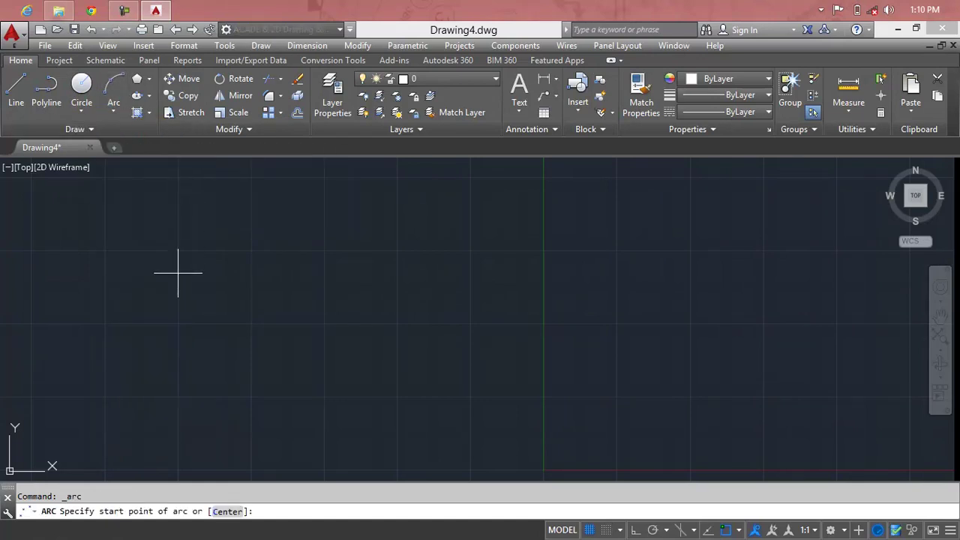
{"action": "left_click", "coordinate": [178, 275]}
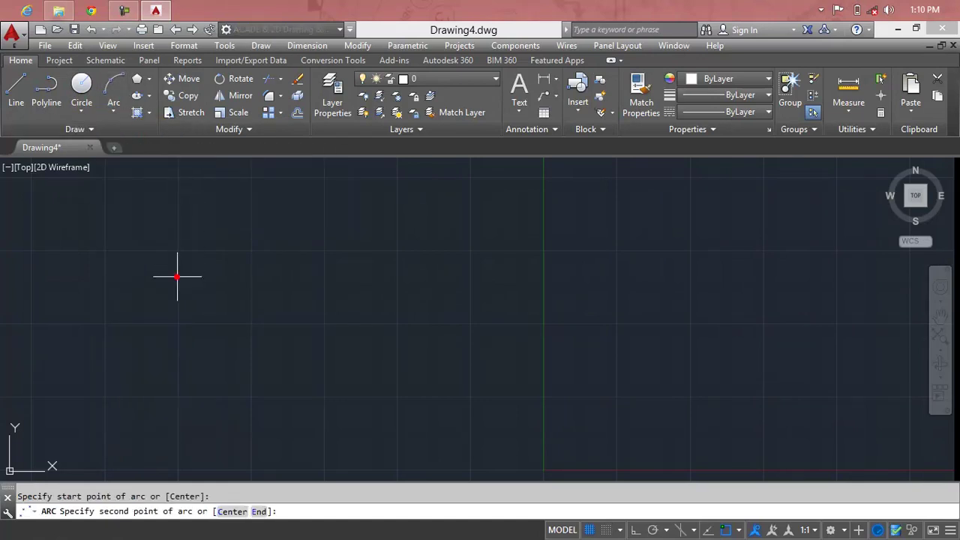
{"action": "left_click", "coordinate": [374, 283]}
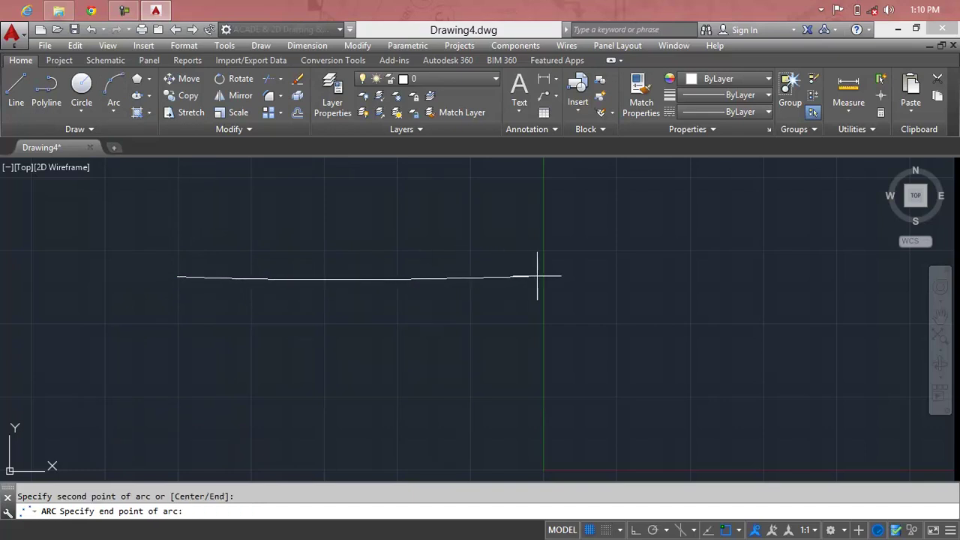
{"action": "left_click", "coordinate": [568, 281]}
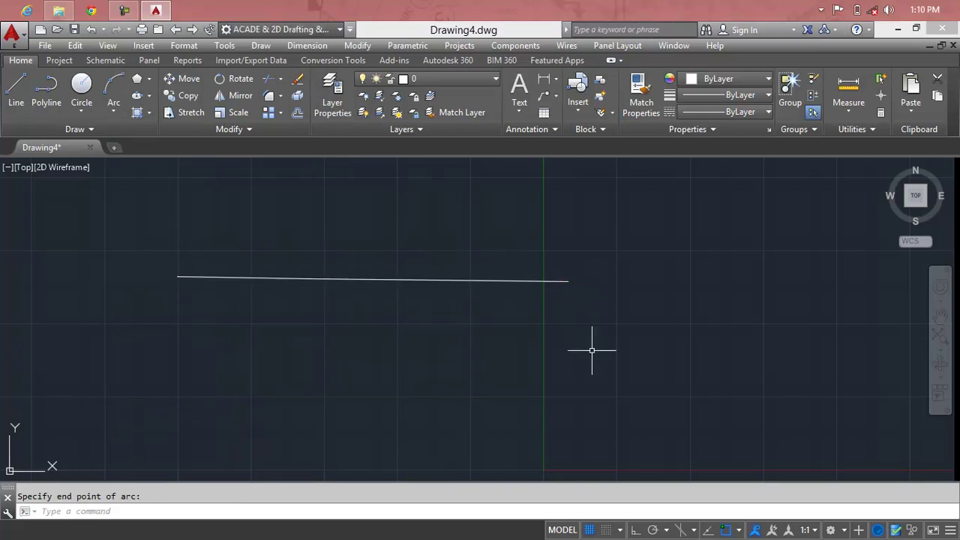
{"action": "left_click", "coordinate": [634, 265]}
{"action": "left_click", "coordinate": [157, 313]}
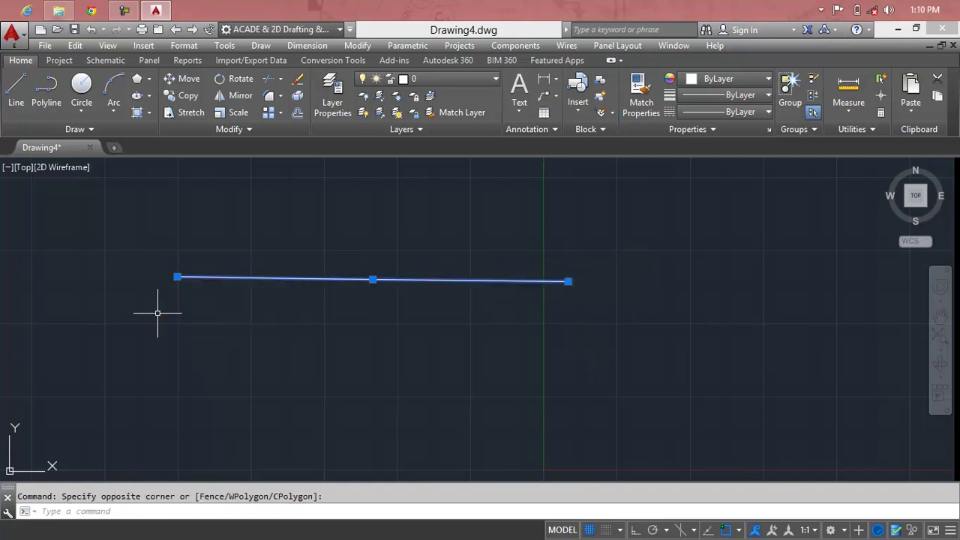
{"action": "key", "text": "Delete"}
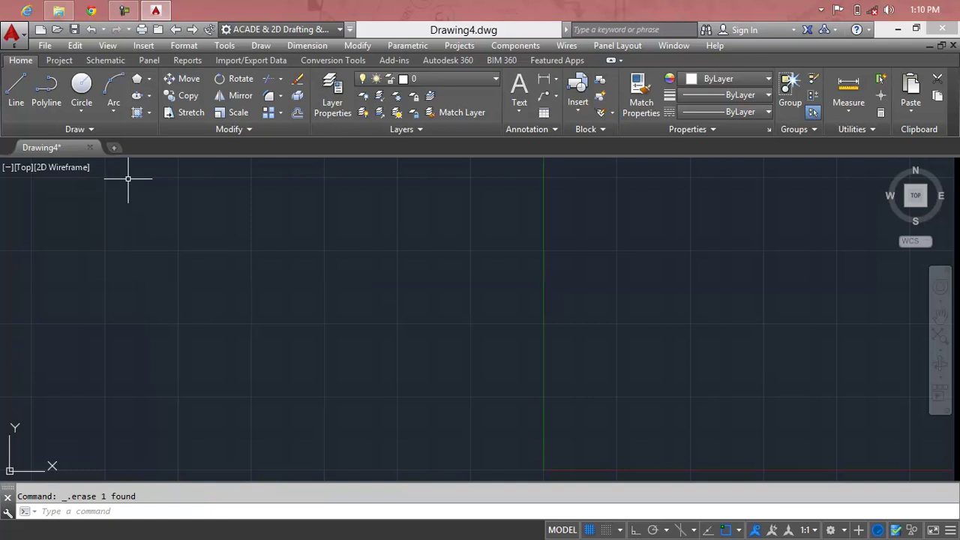
- Draw two three-point arcs: an upper curve and a lower curve ending at upper right
{"action": "left_click", "coordinate": [113, 112]}
{"action": "left_click", "coordinate": [128, 138]}
{"action": "left_click", "coordinate": [149, 342]}
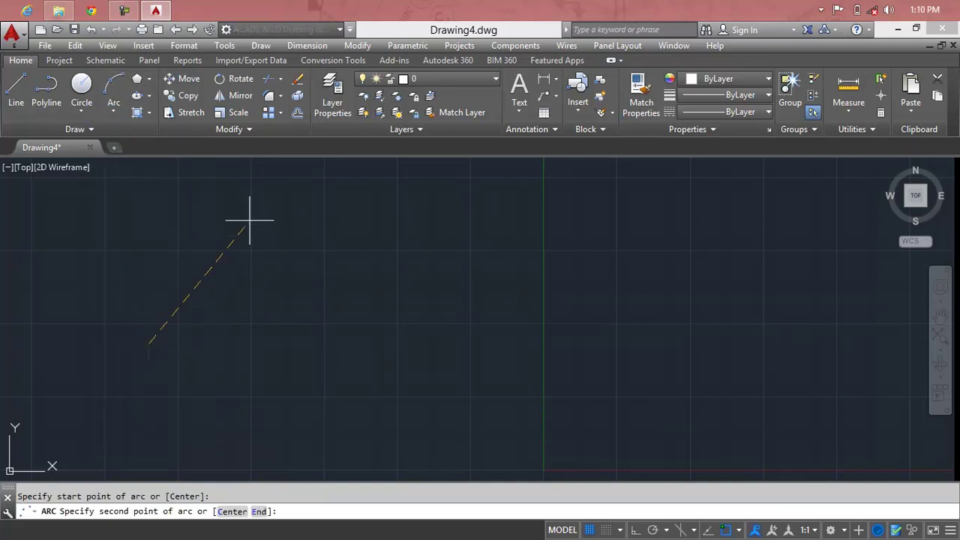
{"action": "left_click", "coordinate": [311, 197]}
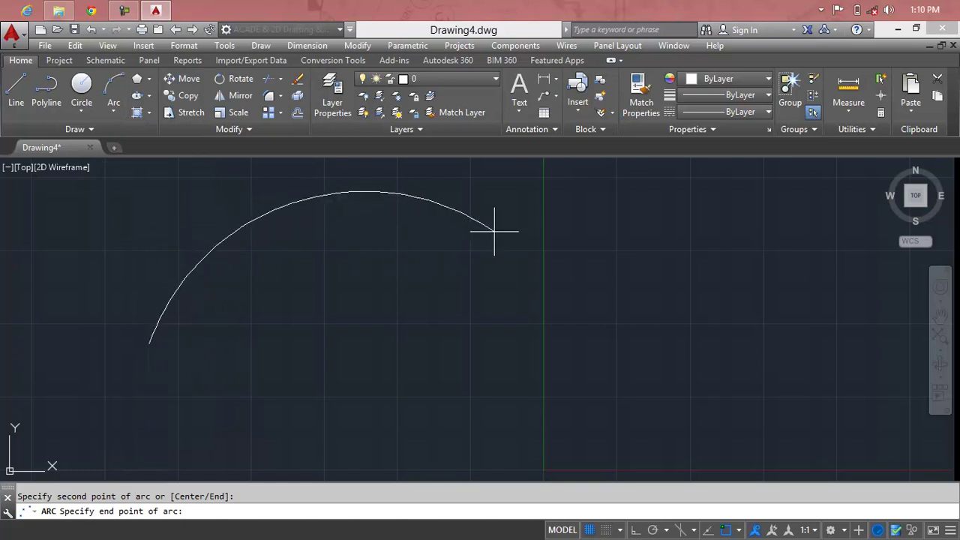
{"action": "left_click", "coordinate": [574, 235]}
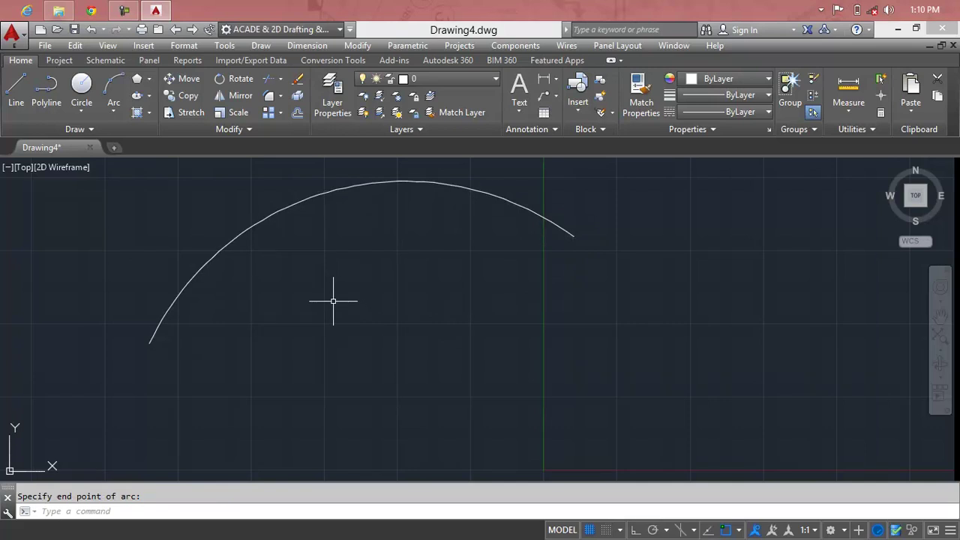
{"action": "key", "text": "Return"}
{"action": "left_click", "coordinate": [341, 372]}
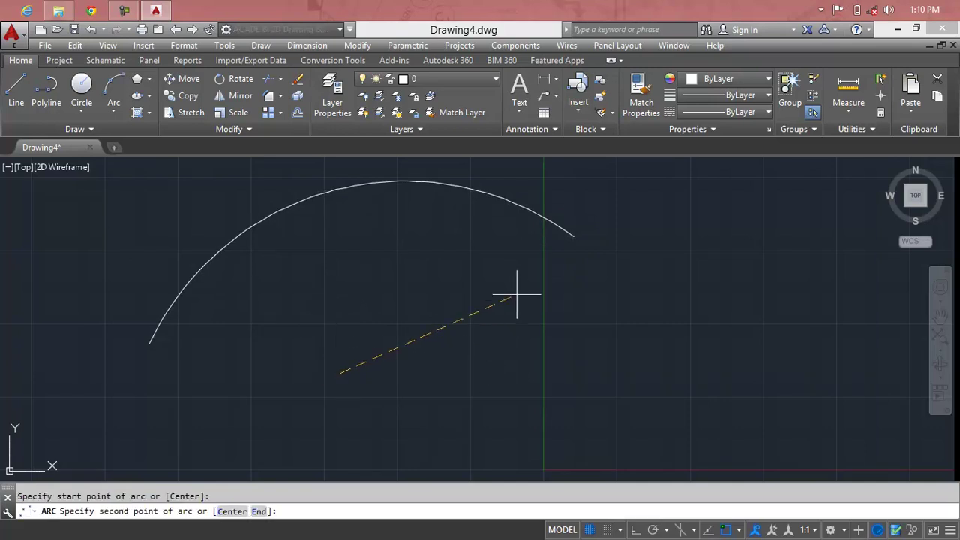
{"action": "left_click", "coordinate": [560, 422]}
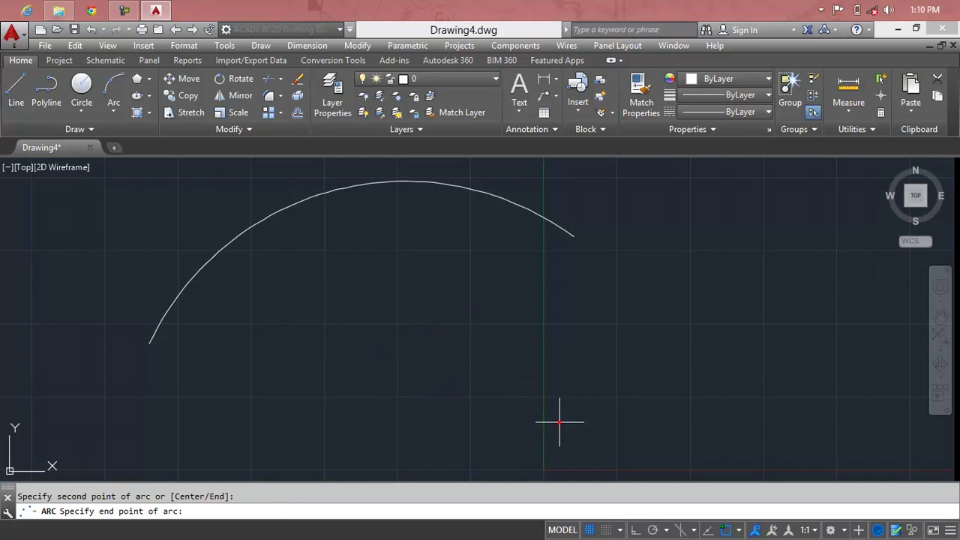
{"action": "left_click", "coordinate": [605, 198]}
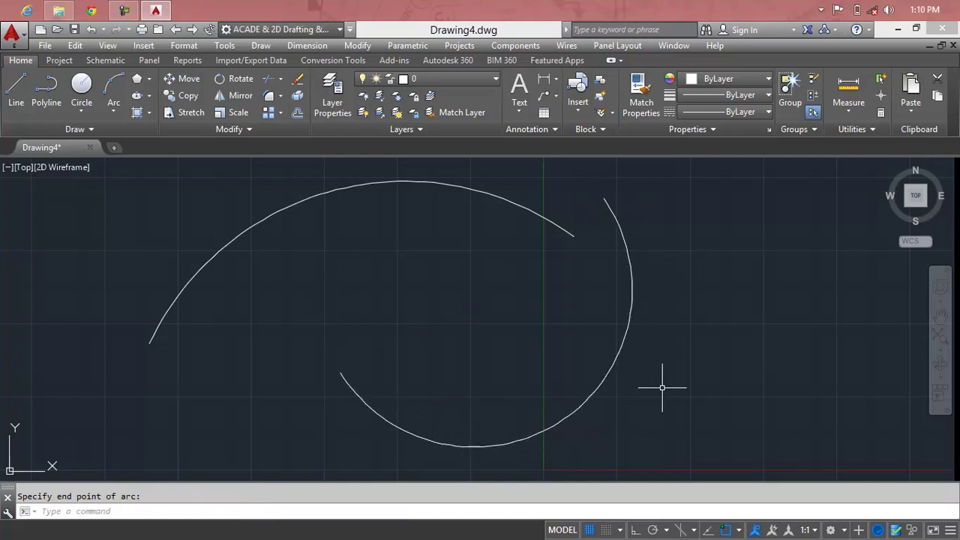
- After cancelling an unfinished attempt, draw a third three-point arc alongside the lower curve
{"action": "key", "text": "Return"}
{"action": "left_click", "coordinate": [500, 412]}
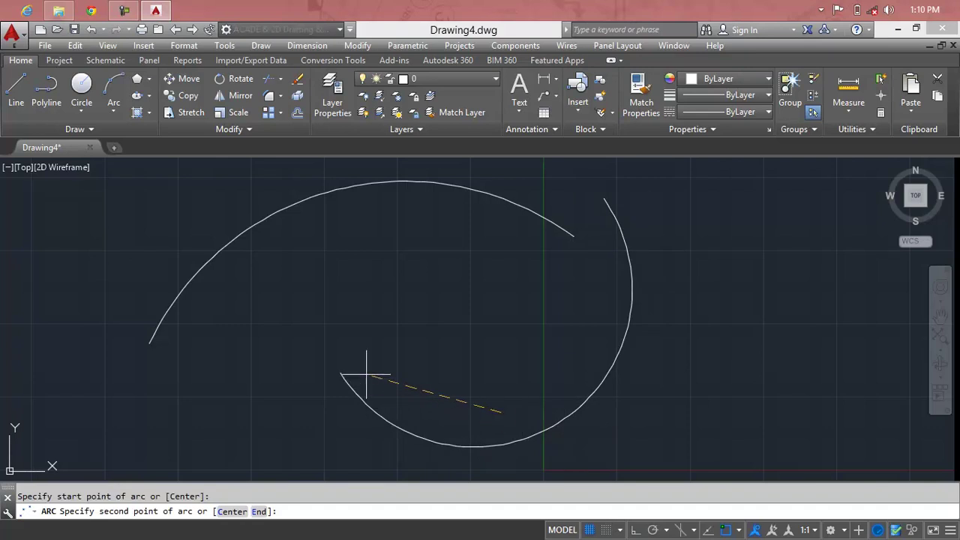
{"action": "key", "text": "Return"}
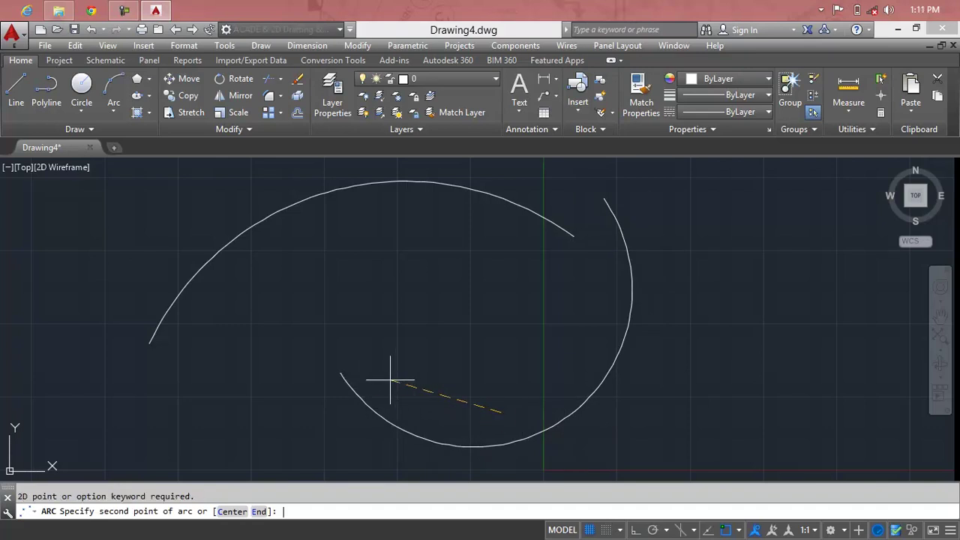
{"action": "key", "text": "Escape"}
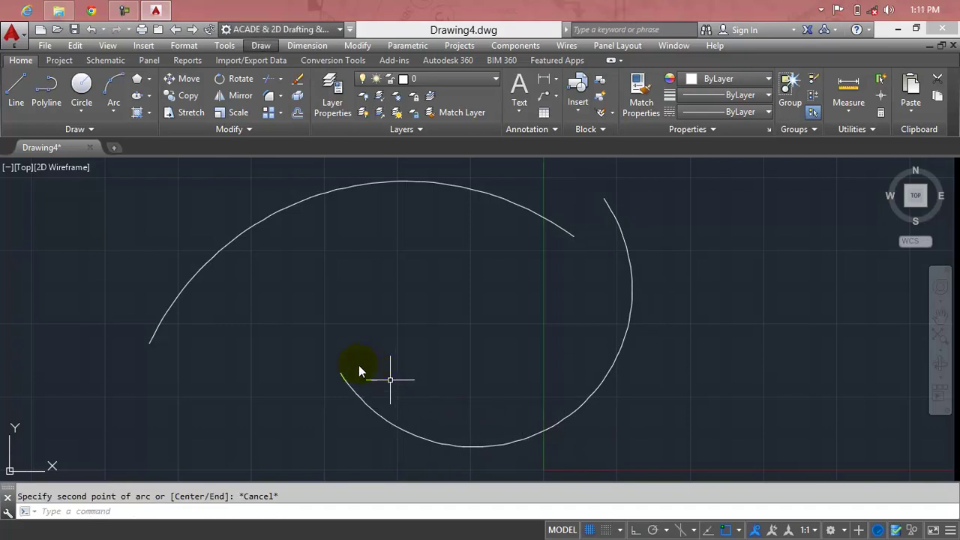
{"action": "left_click", "coordinate": [408, 379]}
{"action": "left_click", "coordinate": [433, 364]}
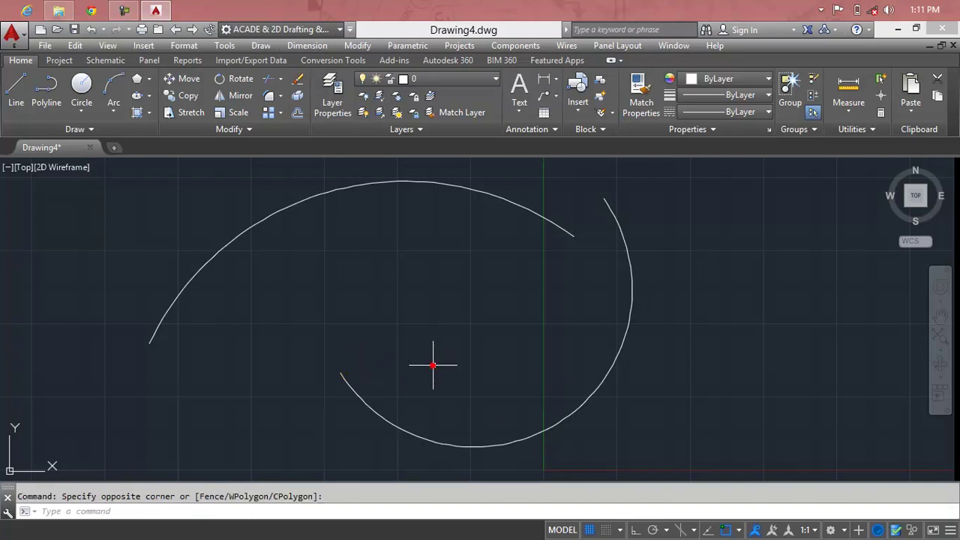
{"action": "key", "text": "Return"}
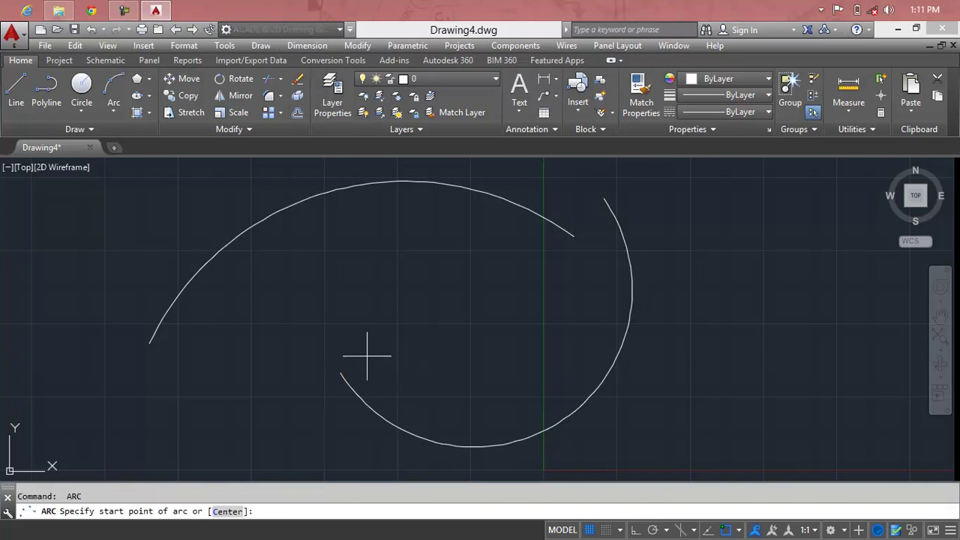
{"action": "left_click", "coordinate": [366, 357]}
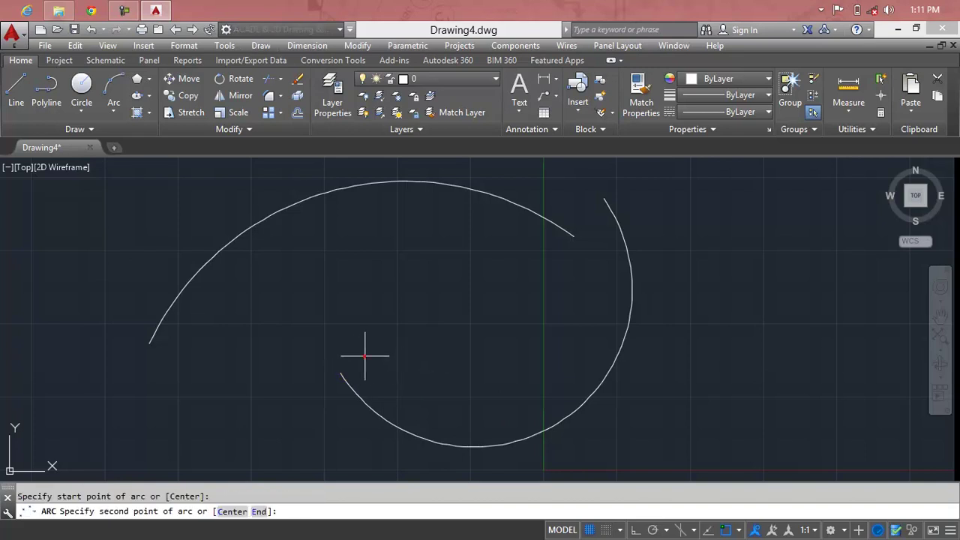
{"action": "left_click", "coordinate": [537, 409]}
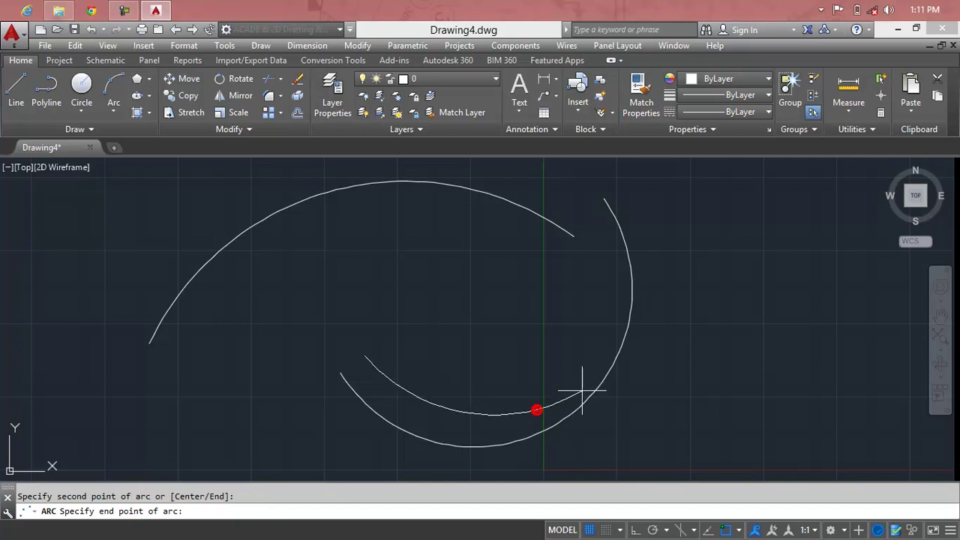
{"action": "left_click", "coordinate": [592, 213]}
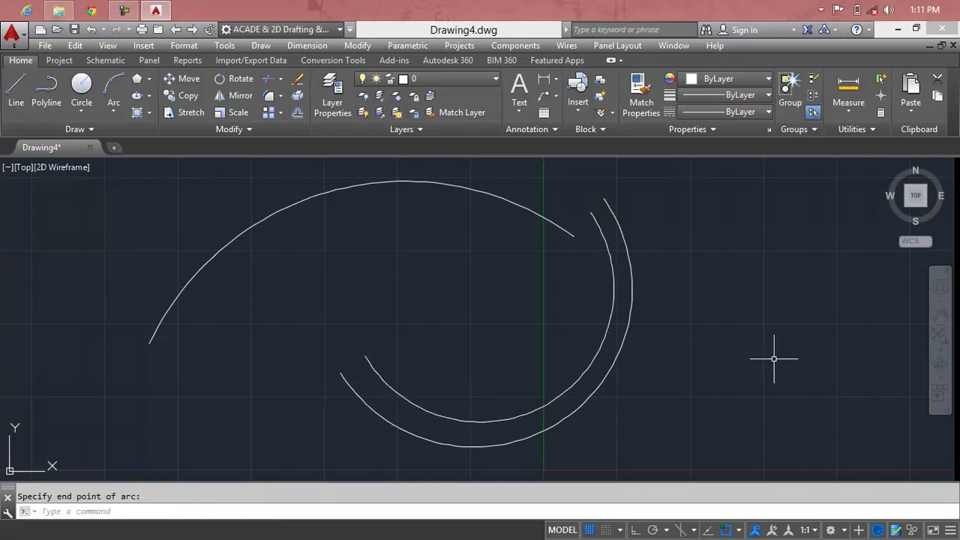
- Window-select all three arcs and delete them
{"action": "left_click", "coordinate": [704, 252]}
{"action": "left_click", "coordinate": [498, 216]}
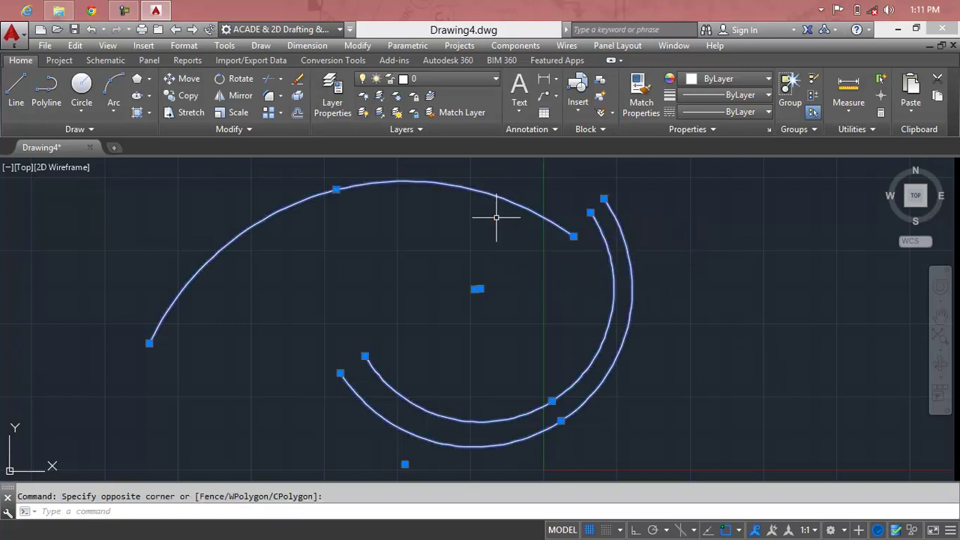
{"action": "key", "text": "Delete"}
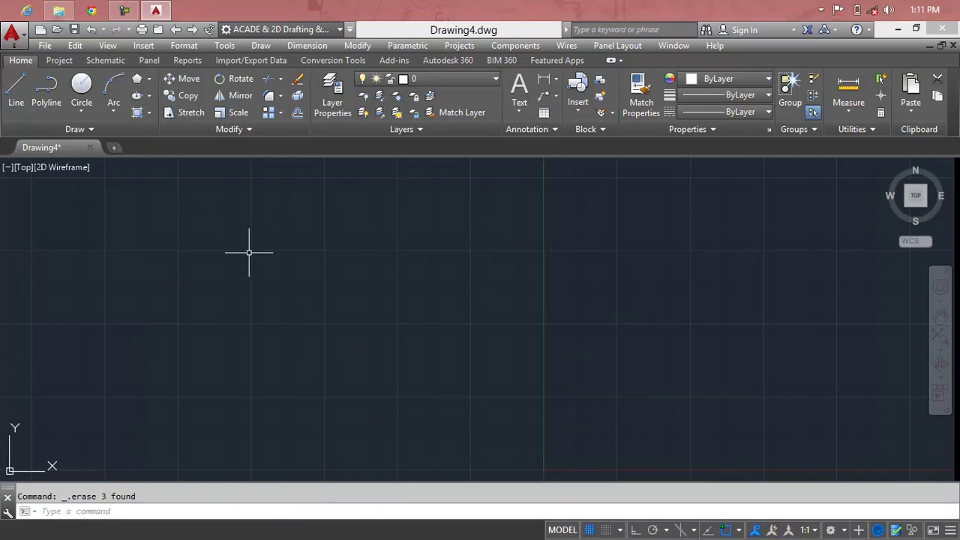
- Draw a horizontal line across the canvas
{"action": "left_click", "coordinate": [123, 110]}
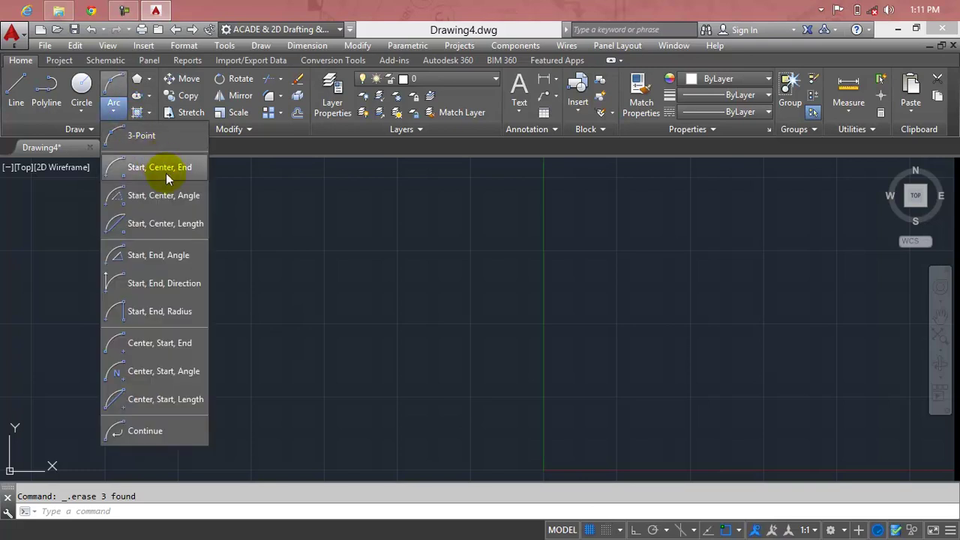
{"action": "left_click", "coordinate": [351, 322]}
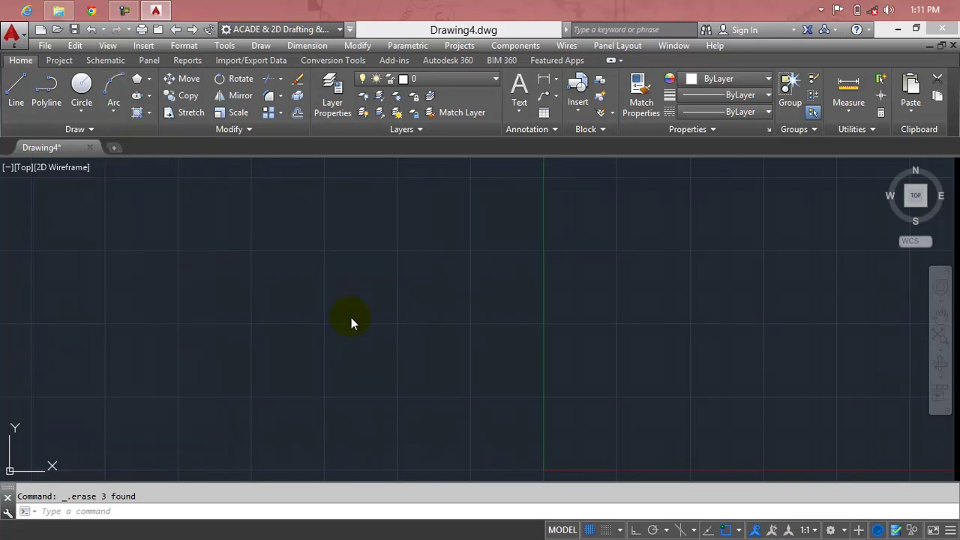
{"action": "type", "text": "1"}
{"action": "key", "text": "Return"}
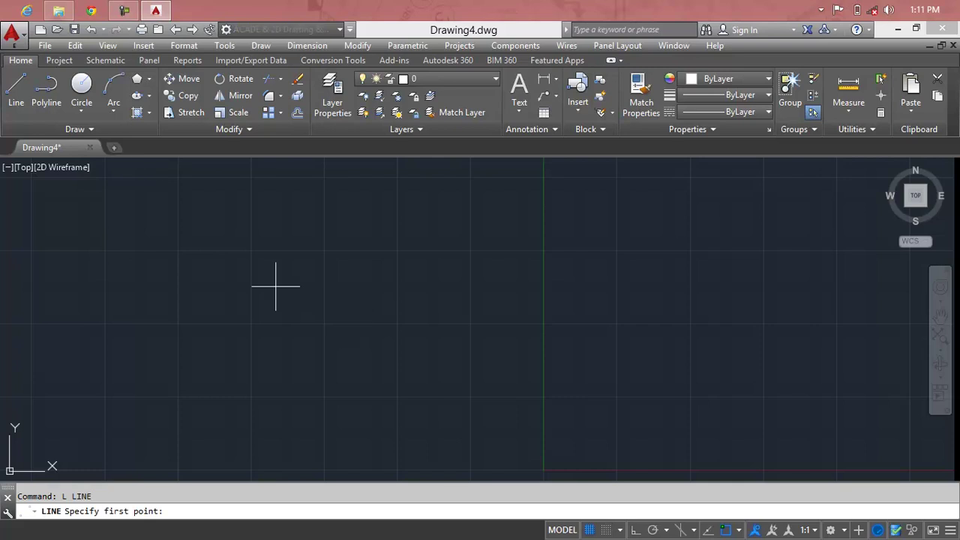
{"action": "left_click", "coordinate": [235, 279]}
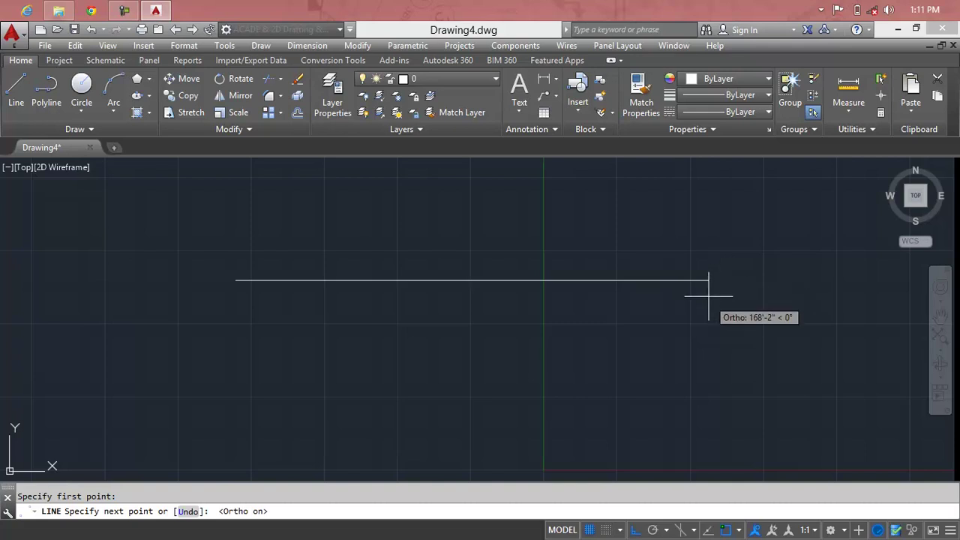
{"action": "left_click", "coordinate": [715, 283]}
{"action": "key", "text": "Return"}
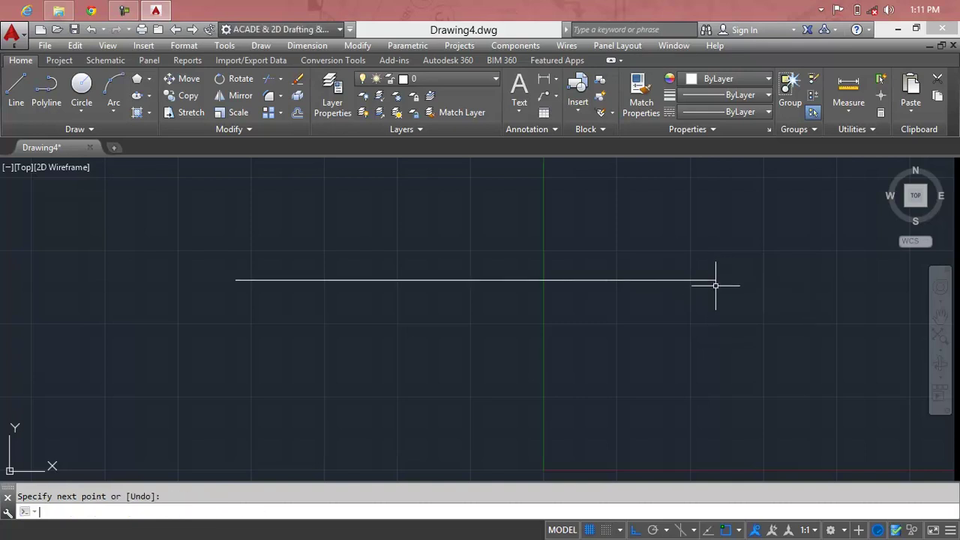
{"action": "scroll", "coordinate": [338, 241], "scroll_direction": "down", "scroll_amount": 2}
{"action": "middle_click_drag", "start_coordinate": [338, 241], "coordinate": [353, 360]}
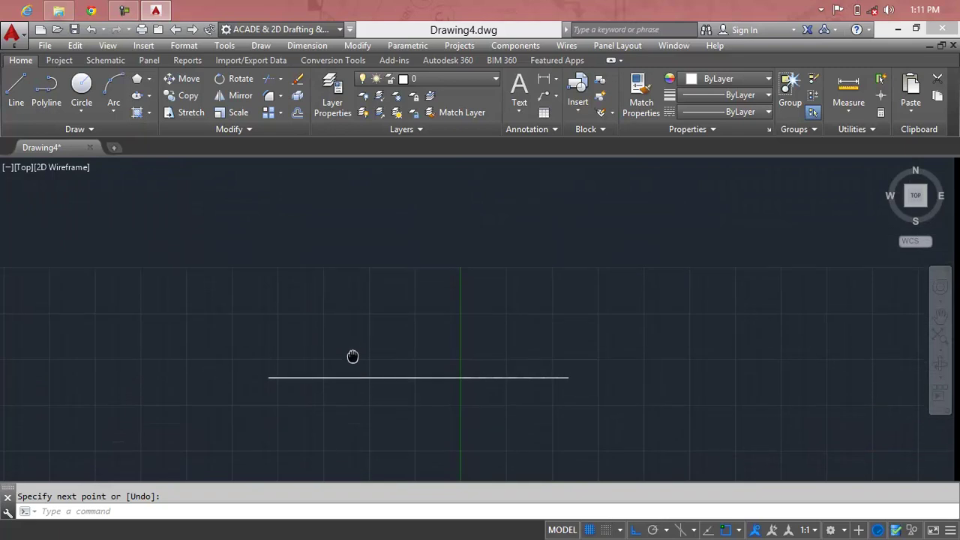
- Draw a Start-Center-End half-circle below the line, centred on its midpoint
{"action": "left_click", "coordinate": [113, 111]}
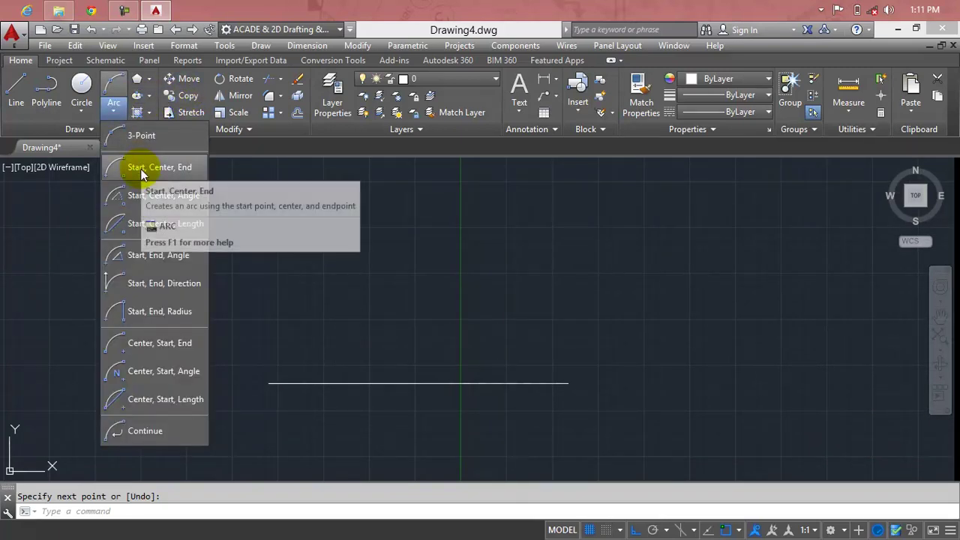
{"action": "left_click", "coordinate": [150, 167]}
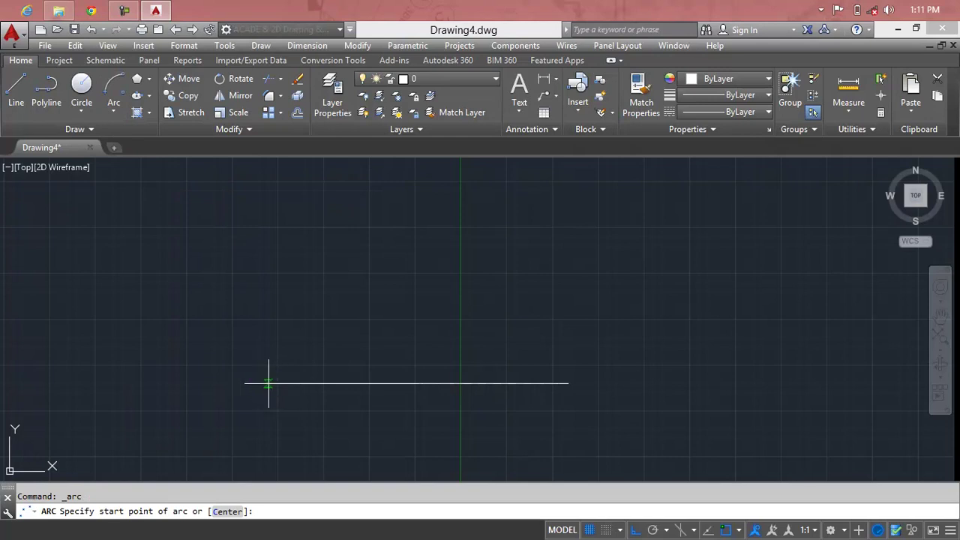
{"action": "left_click", "coordinate": [268, 383]}
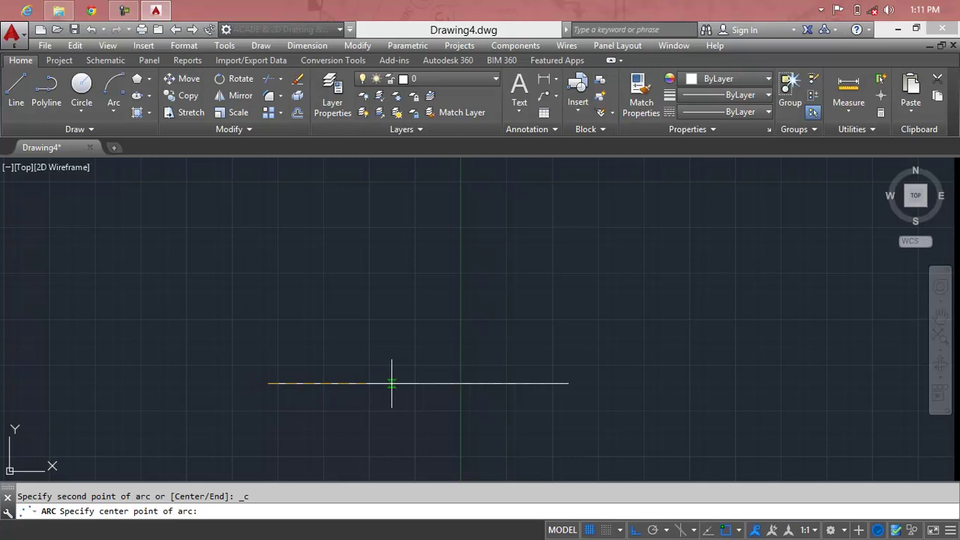
{"action": "left_click", "coordinate": [418, 383]}
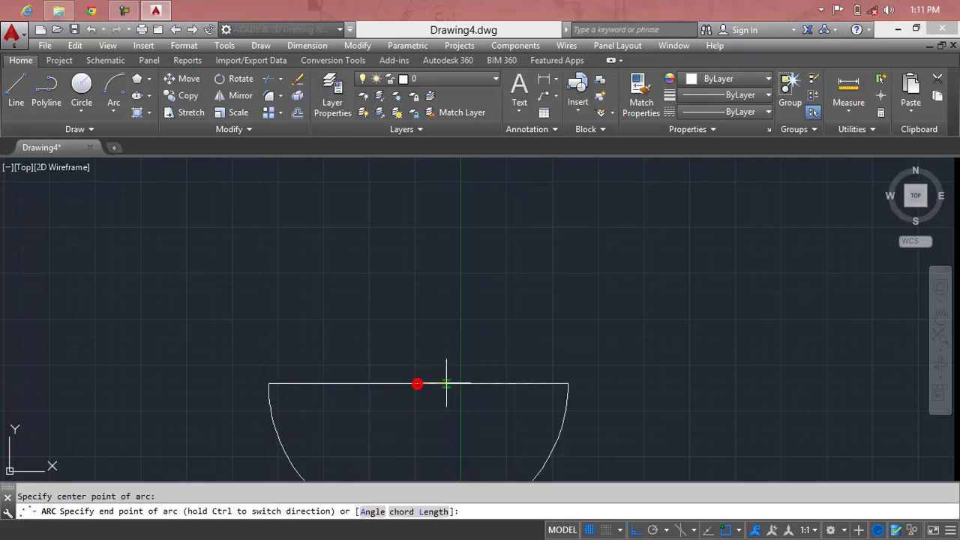
{"action": "left_click", "coordinate": [568, 384]}
{"action": "scroll", "coordinate": [555, 368], "scroll_direction": "down", "scroll_amount": 2}
{"action": "middle_click_drag", "start_coordinate": [533, 321], "coordinate": [505, 222]}
{"action": "scroll", "coordinate": [427, 239], "scroll_direction": "up", "scroll_amount": 2}
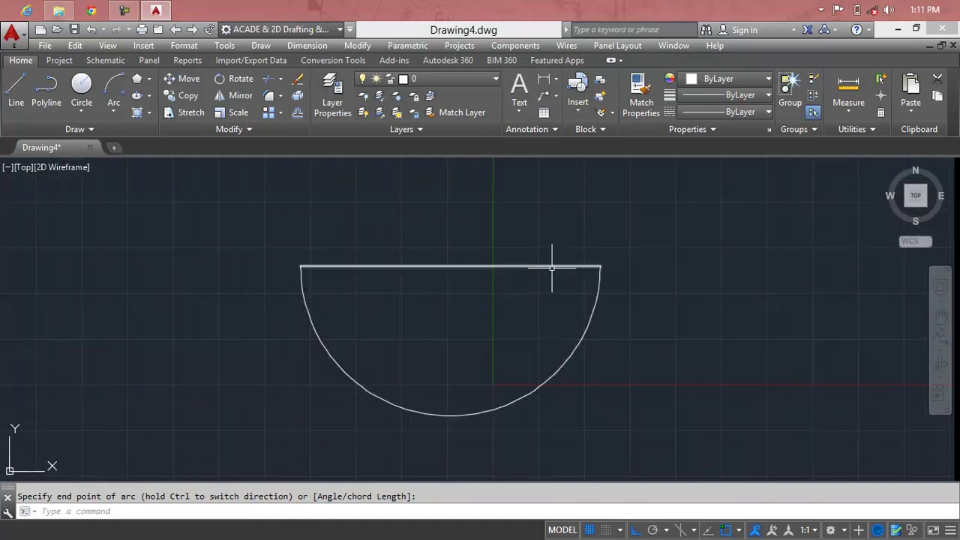
{"action": "key", "text": "Return"}
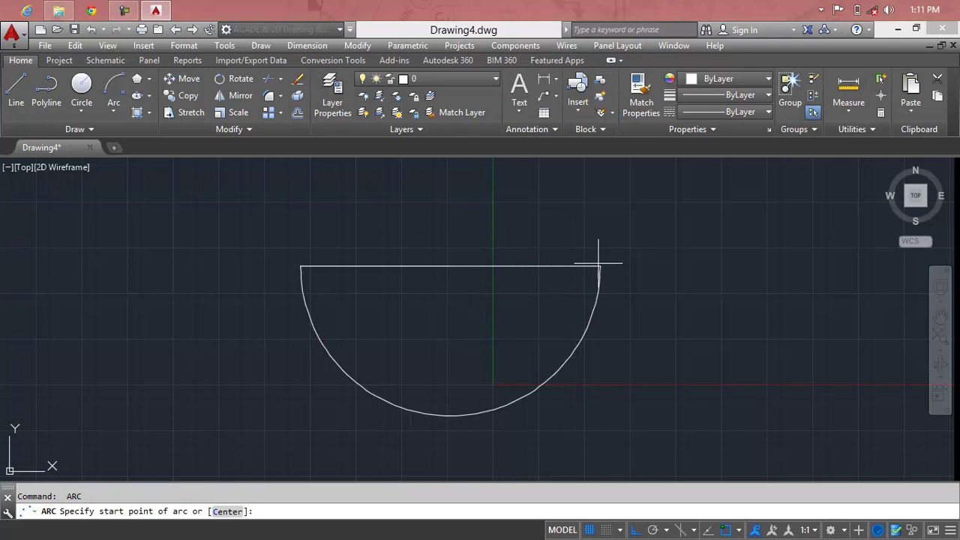
- Attempt a 3-point arc through the line's right end, midpoint and left end
{"action": "left_click", "coordinate": [600, 265]}
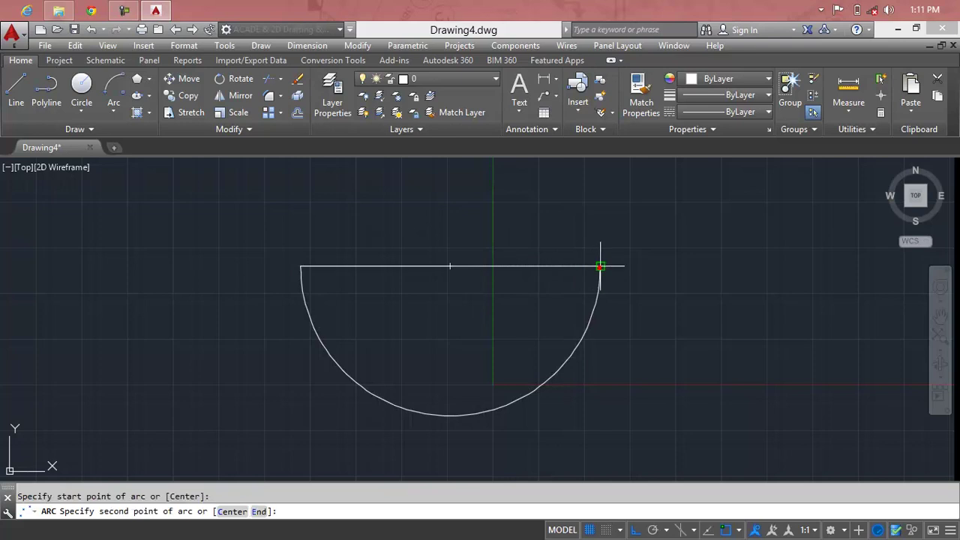
{"action": "left_click", "coordinate": [450, 266]}
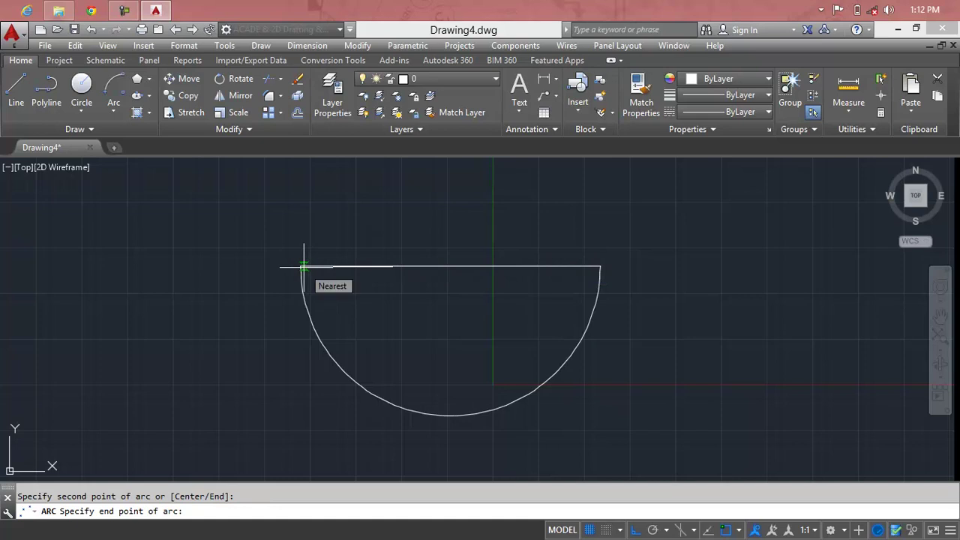
{"action": "left_click", "coordinate": [300, 266]}
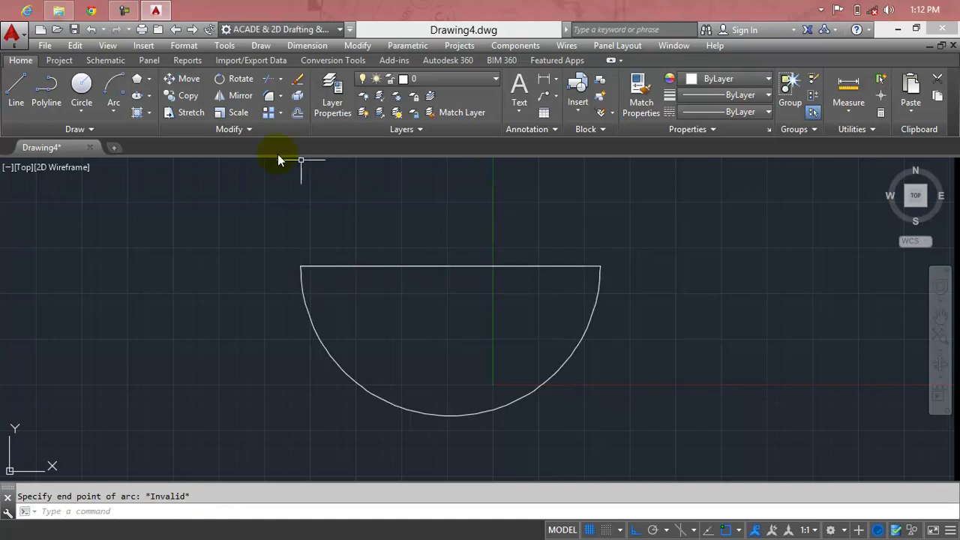
- Draw a Start-Center-End arc above the line from its right end, centred at the midpoint
{"action": "left_click", "coordinate": [113, 111]}
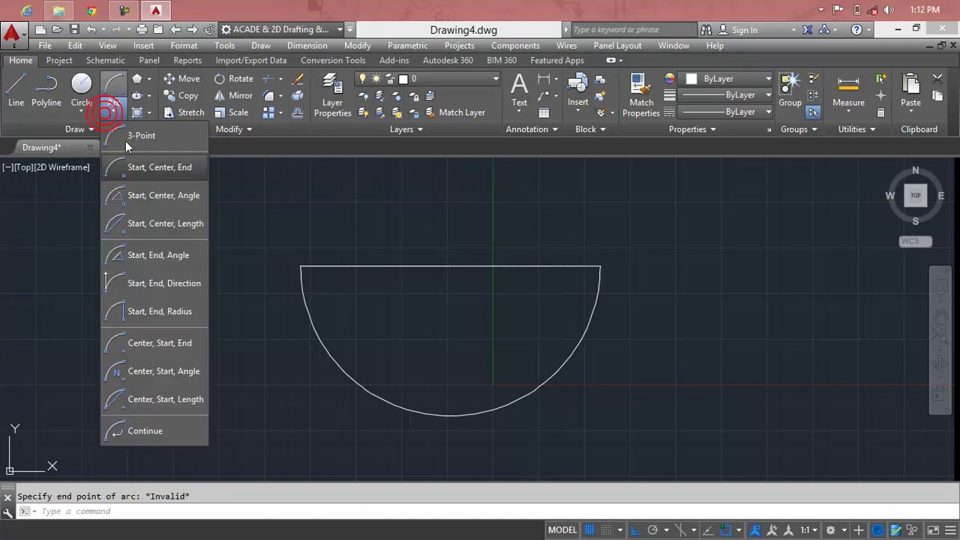
{"action": "left_click", "coordinate": [157, 171]}
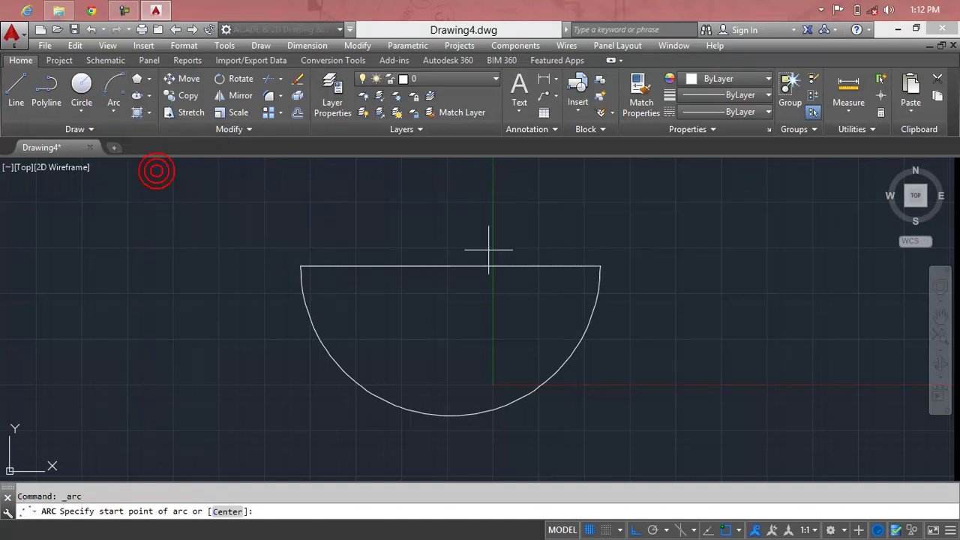
{"action": "left_click", "coordinate": [600, 266]}
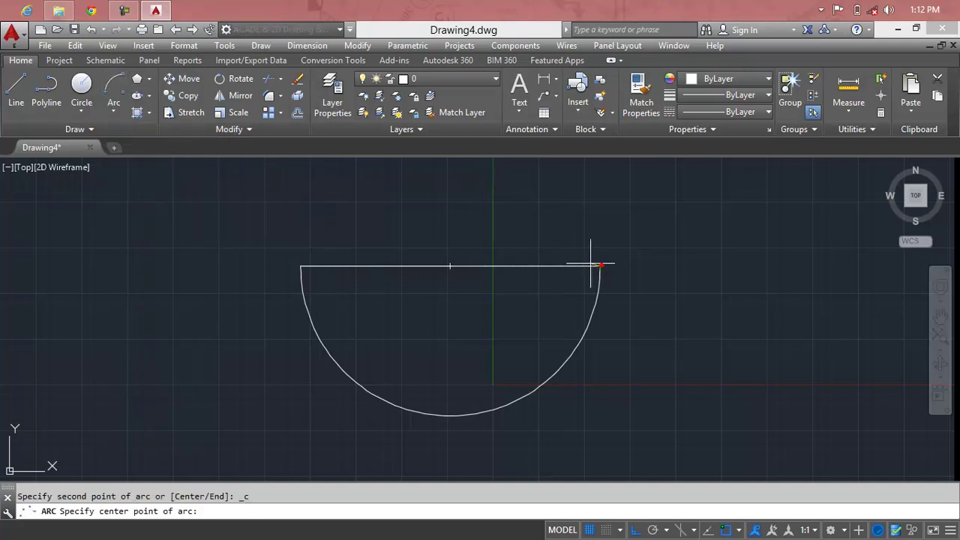
{"action": "left_click", "coordinate": [451, 266]}
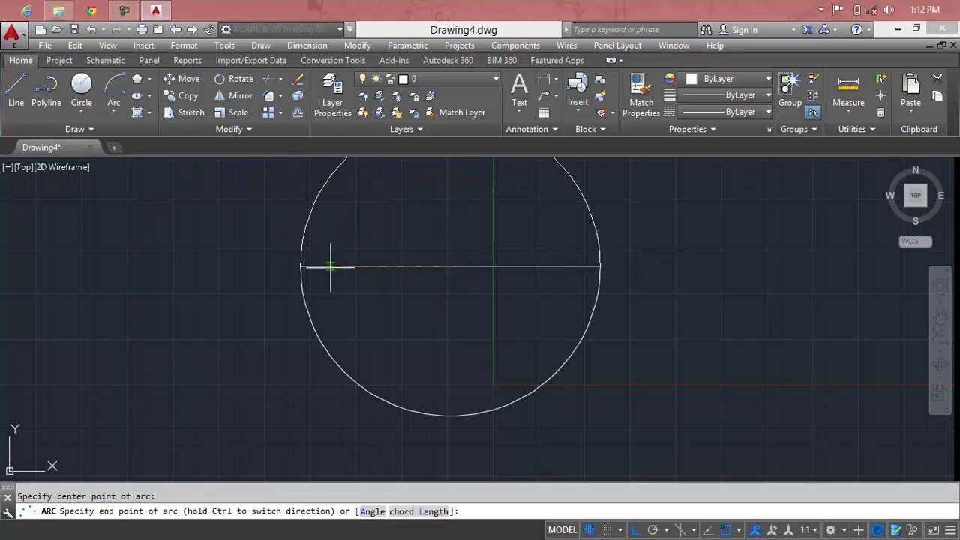
{"action": "left_click", "coordinate": [300, 266]}
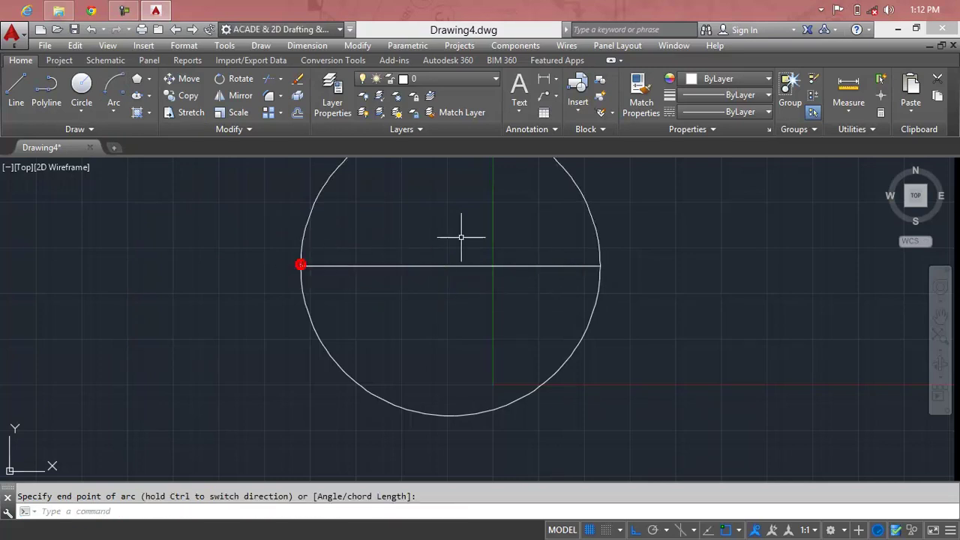
- Window-select and delete the upper arc, then the lower arc
{"action": "left_click", "coordinate": [643, 203]}
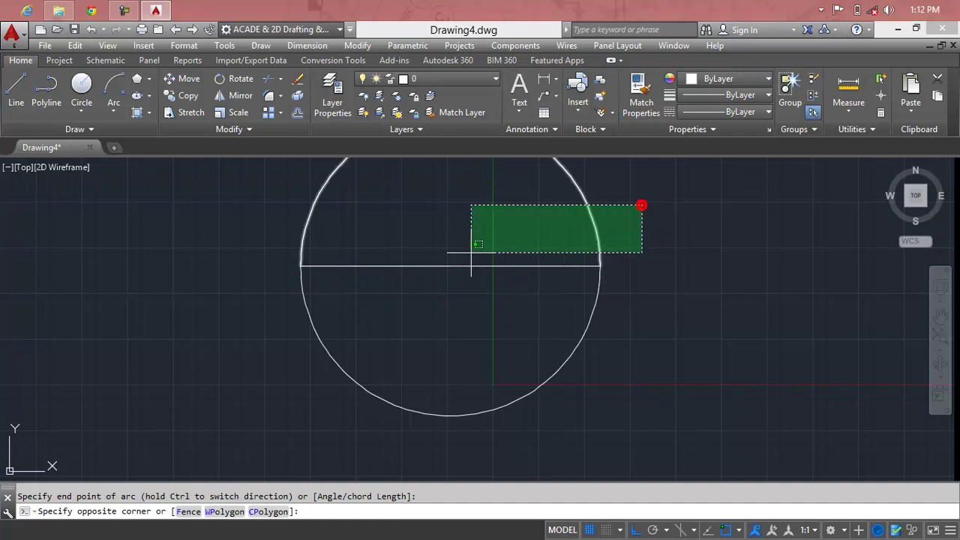
{"action": "left_click", "coordinate": [276, 239]}
{"action": "key", "text": "Delete"}
{"action": "left_click", "coordinate": [671, 294]}
{"action": "left_click", "coordinate": [508, 364]}
{"action": "key", "text": "Delete"}
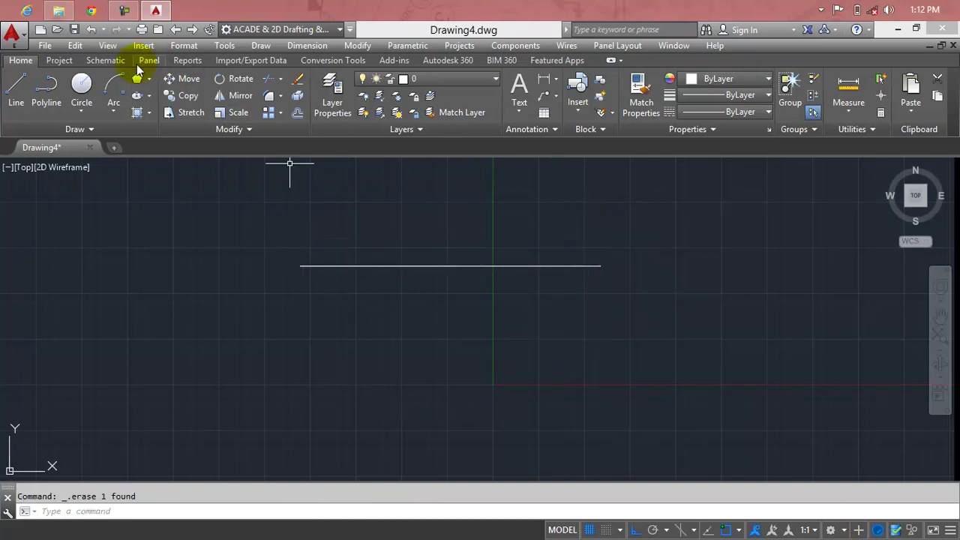
- Draw a 45° Start-Center-Angle arc from the line's left end, centred at its midpoint
{"action": "left_click", "coordinate": [115, 110]}
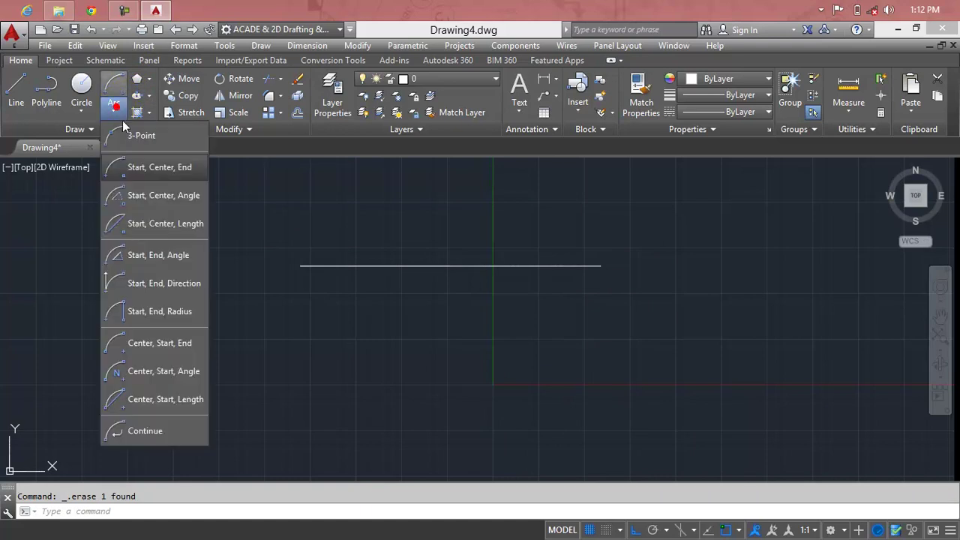
{"action": "left_click", "coordinate": [164, 195]}
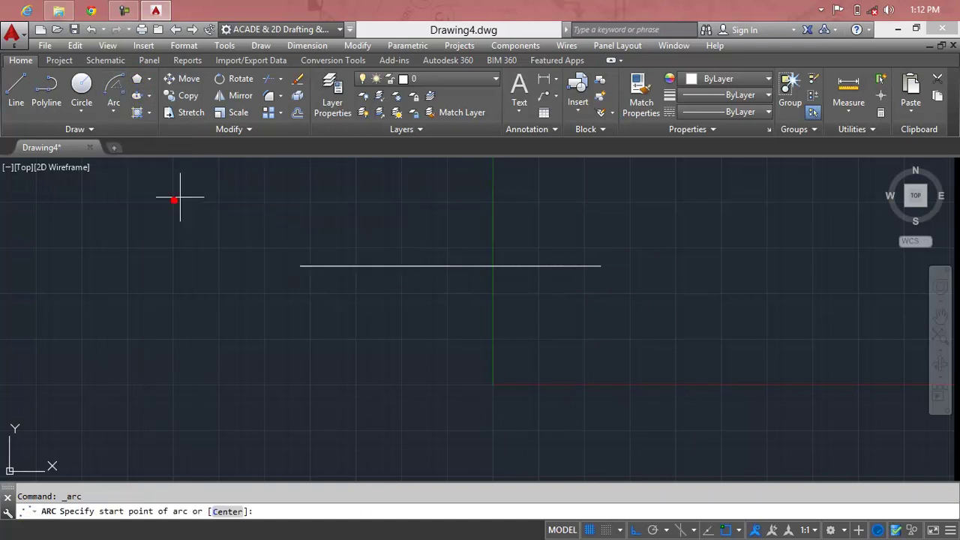
{"action": "left_click", "coordinate": [300, 266]}
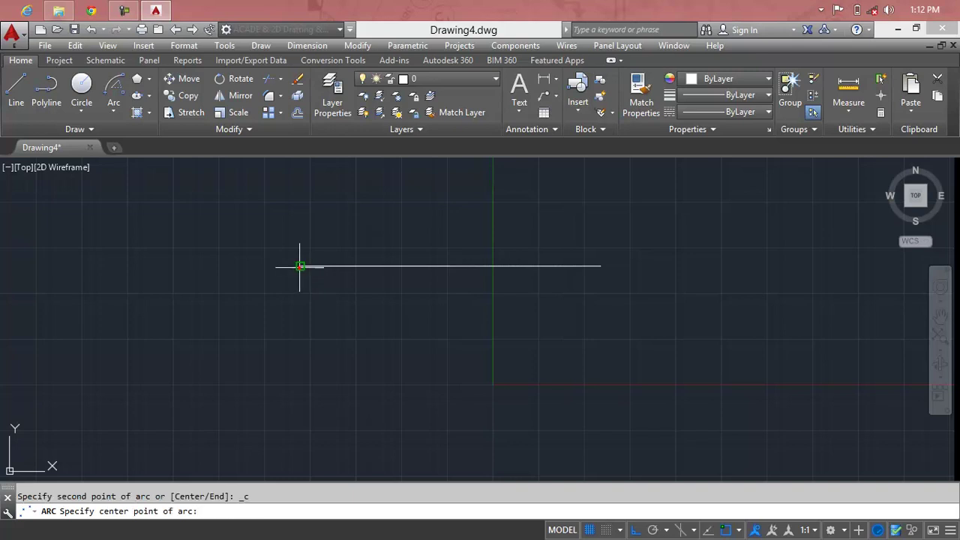
{"action": "left_click", "coordinate": [450, 267]}
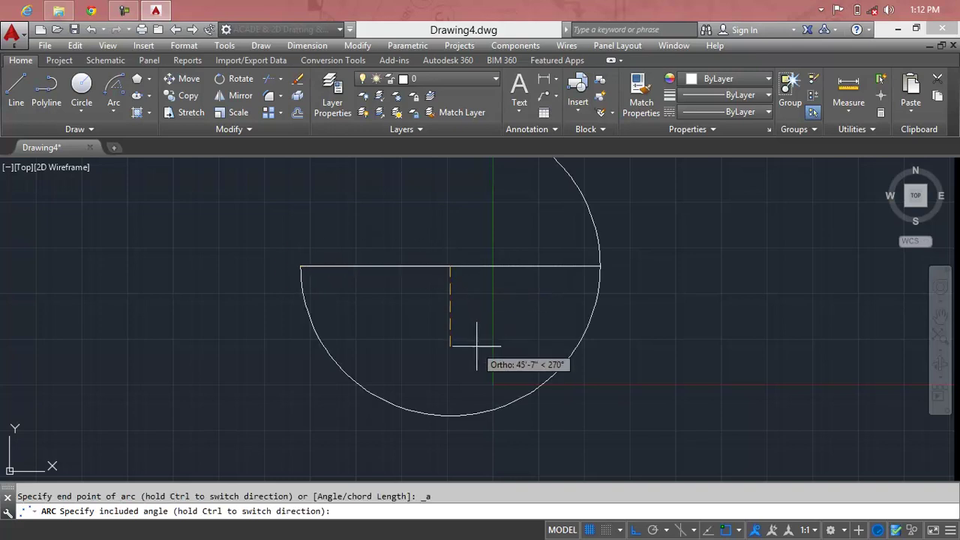
{"action": "middle_click_drag", "start_coordinate": [471, 331], "coordinate": [467, 384]}
{"action": "type", "text": "45"}
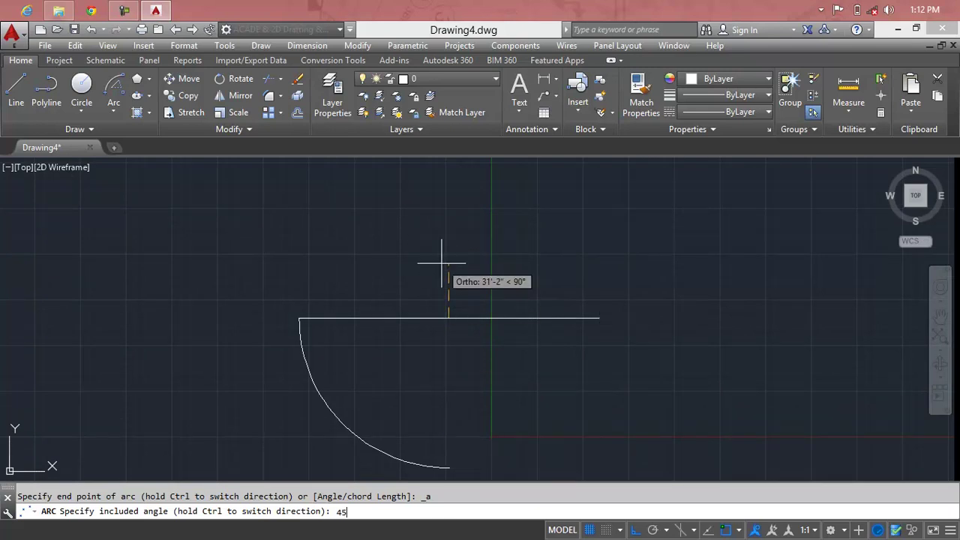
{"action": "key", "text": "Return"}
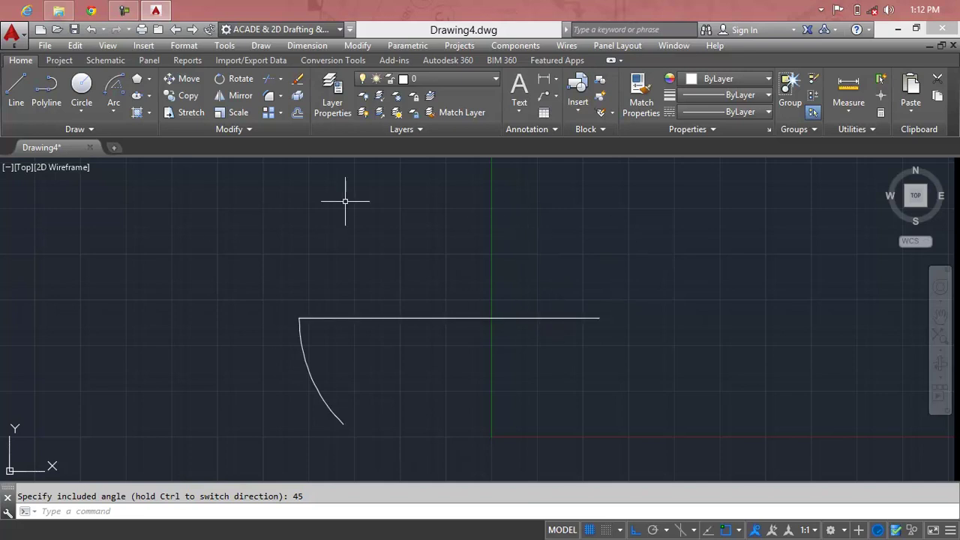
- Draw another 45° start-centre-angle arc from the line's right end, centred on the line
{"action": "left_click", "coordinate": [120, 109]}
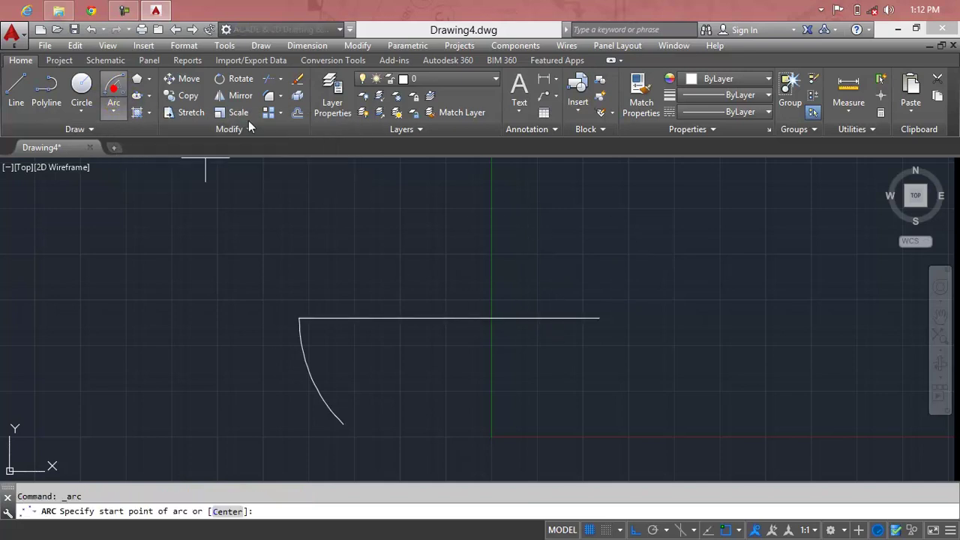
{"action": "left_click", "coordinate": [599, 319]}
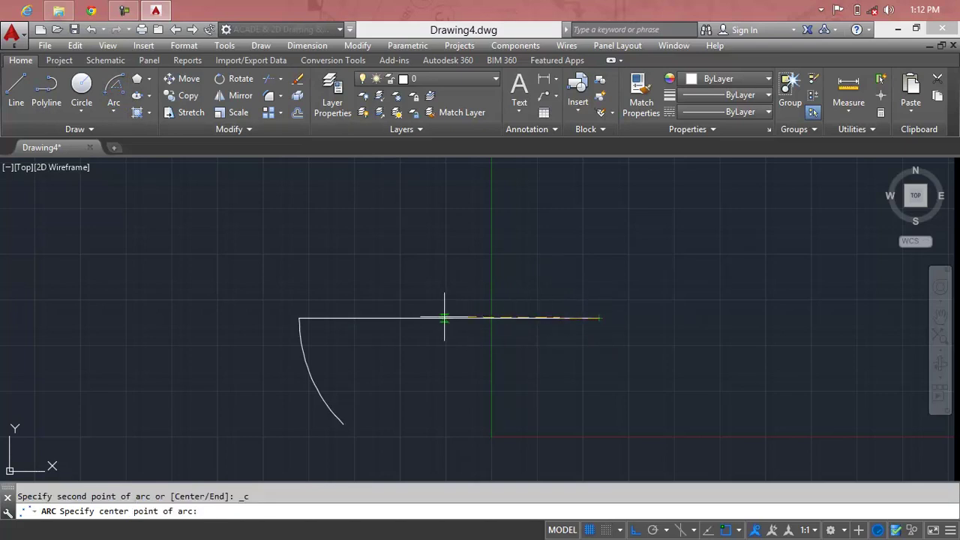
{"action": "left_click", "coordinate": [448, 318]}
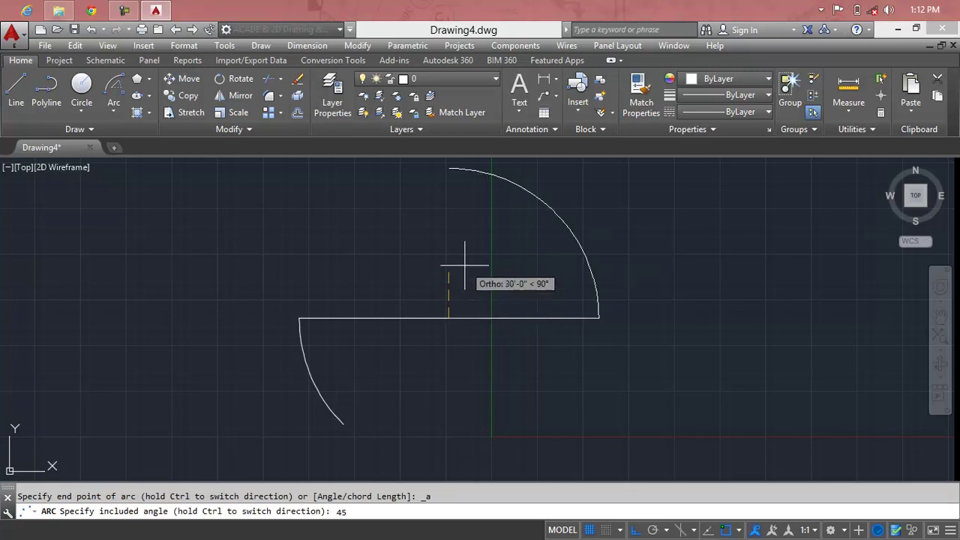
{"action": "key", "text": "Return"}
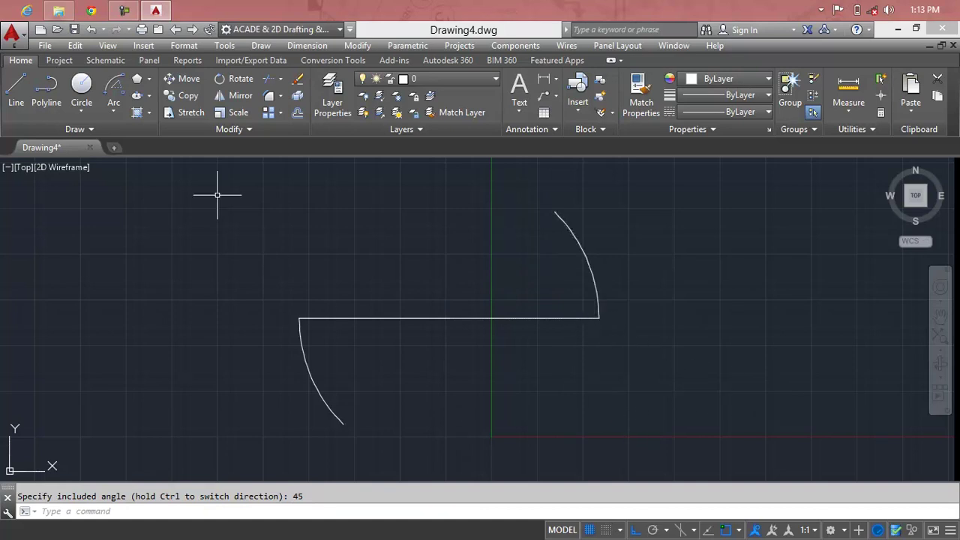
- Draw a −45° start-centre-angle arc from the line's right end
{"action": "left_click", "coordinate": [114, 89]}
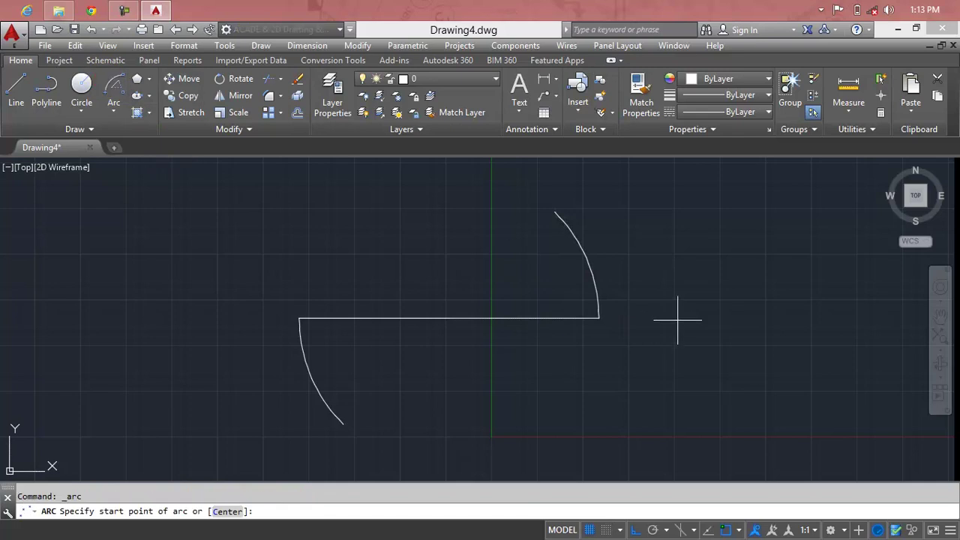
{"action": "left_click", "coordinate": [599, 318]}
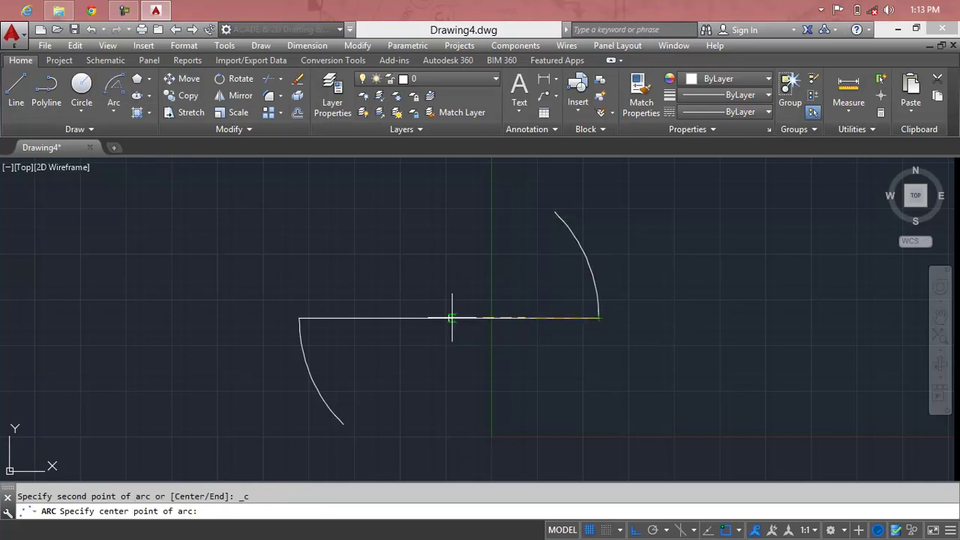
{"action": "left_click", "coordinate": [451, 318]}
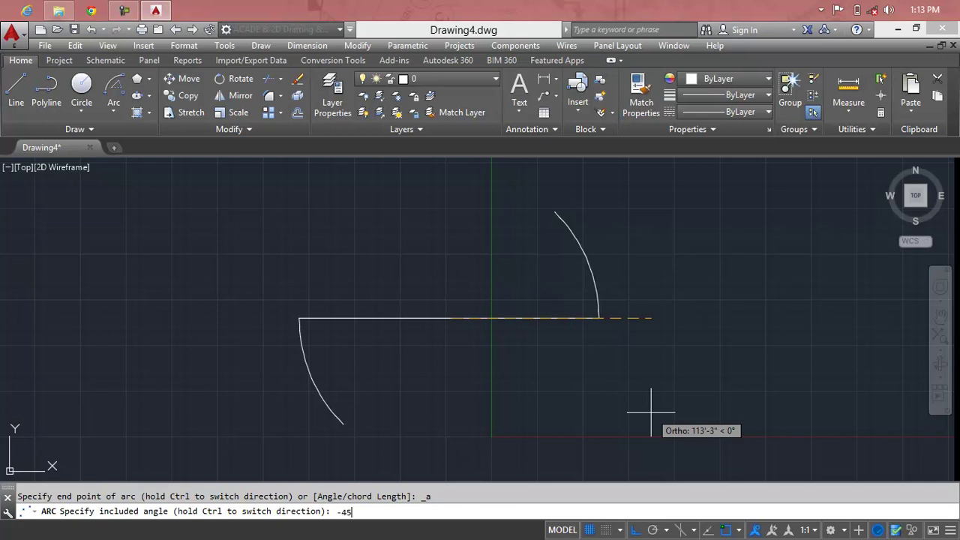
{"action": "key", "text": "Return"}
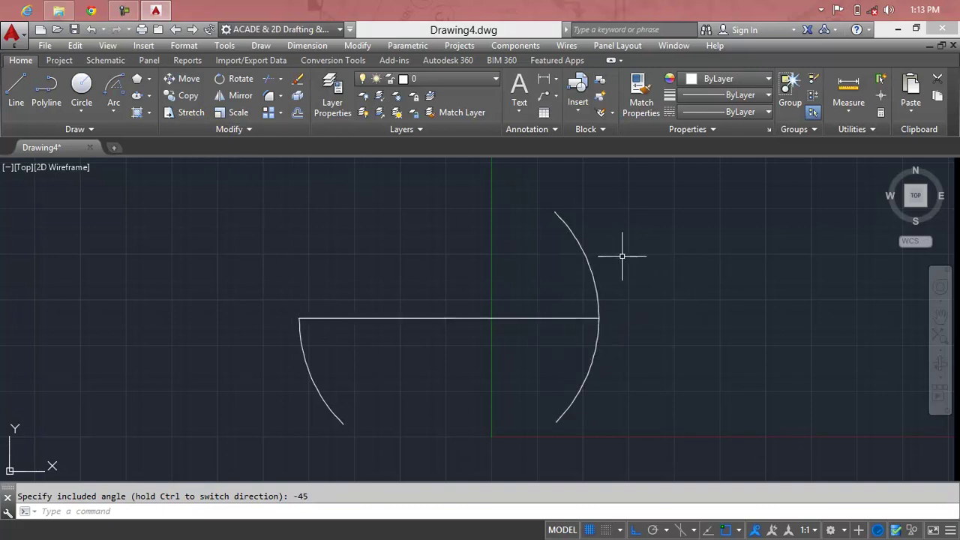
- Delete the upper-right, lower-right and lower-left arcs one by one
{"action": "left_click", "coordinate": [583, 263]}
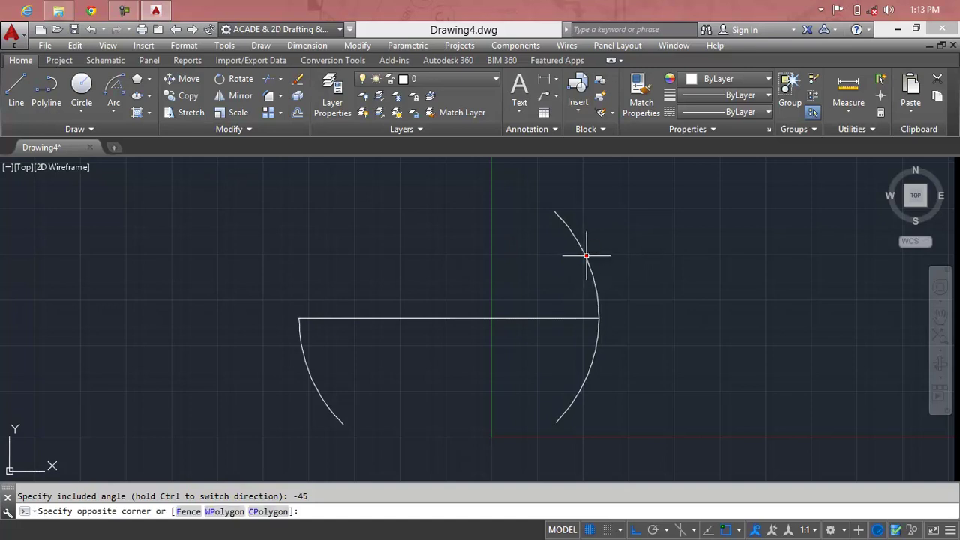
{"action": "left_click", "coordinate": [586, 255]}
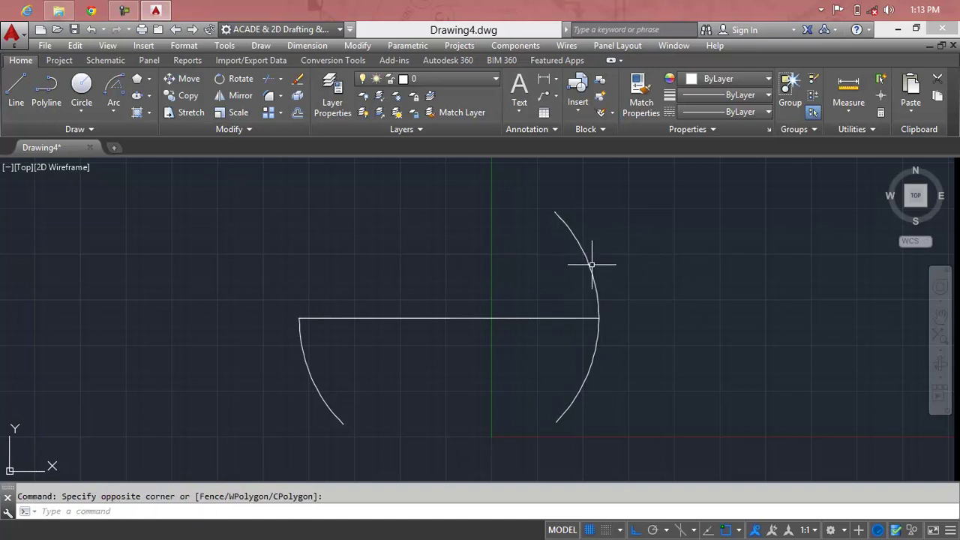
{"action": "left_click", "coordinate": [592, 268]}
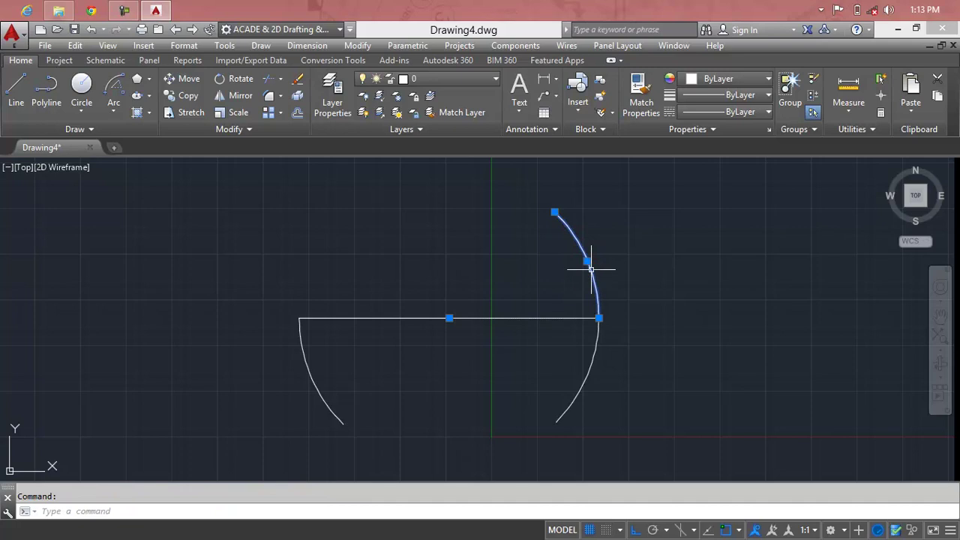
{"action": "key", "text": "Delete"}
{"action": "left_click", "coordinate": [596, 344]}
{"action": "key", "text": "Delete"}
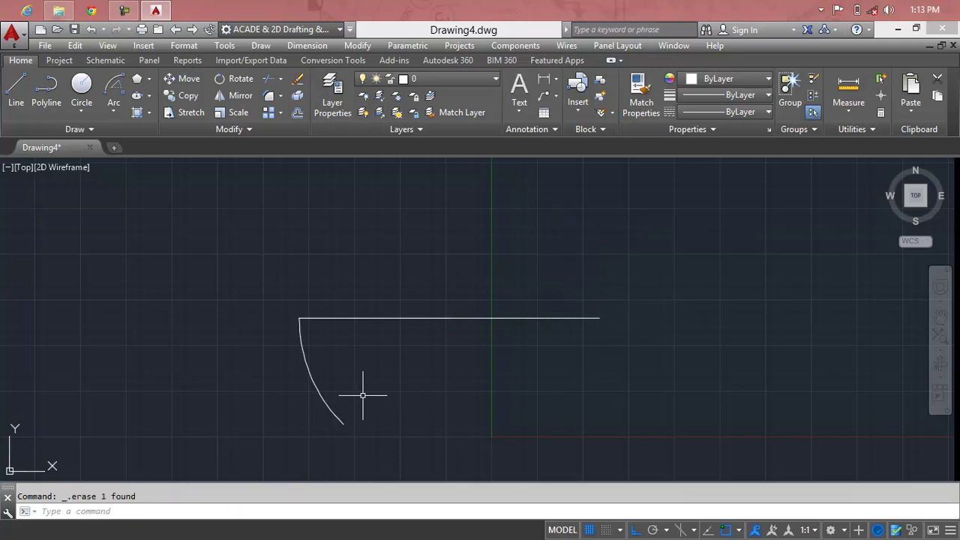
{"action": "left_click", "coordinate": [328, 398]}
{"action": "key", "text": "Delete"}
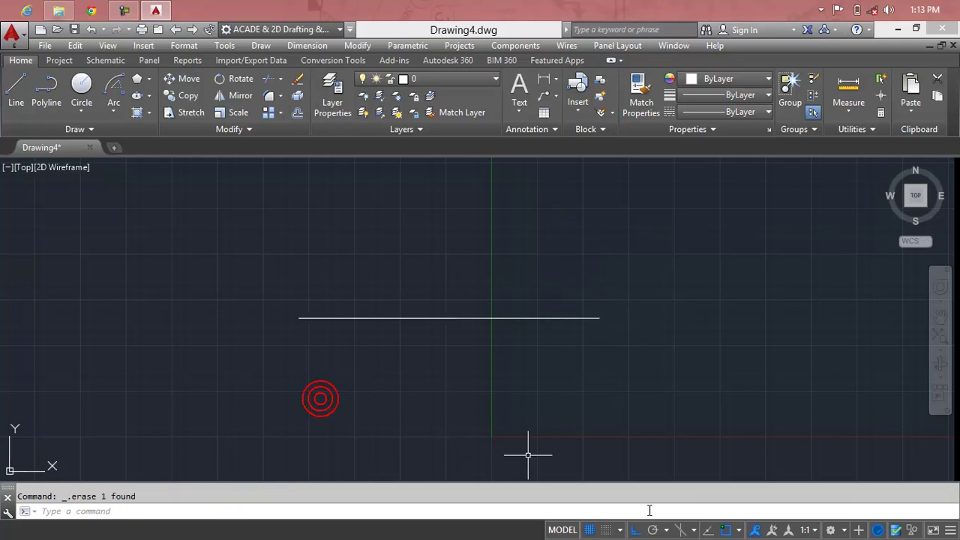
{"action": "left_click", "coordinate": [114, 109]}
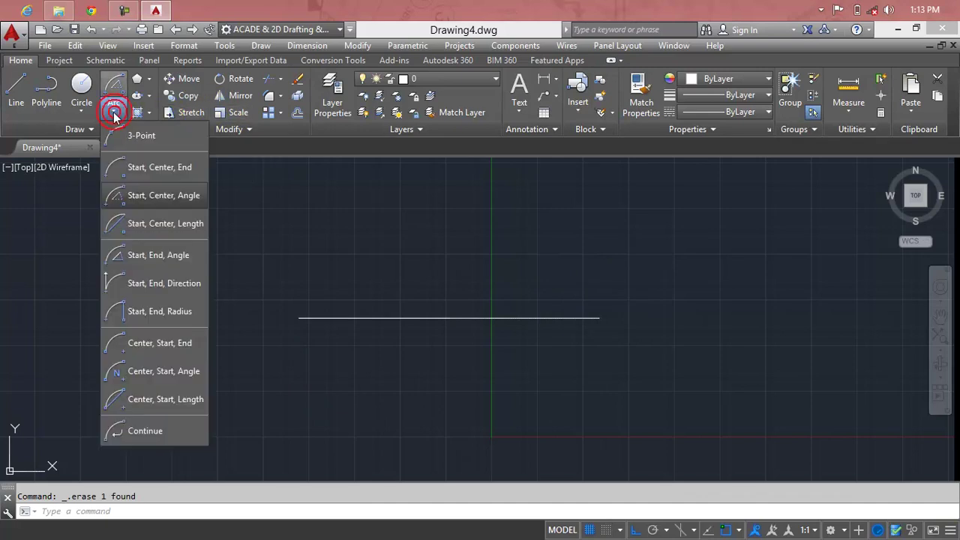
{"action": "left_click", "coordinate": [149, 224]}
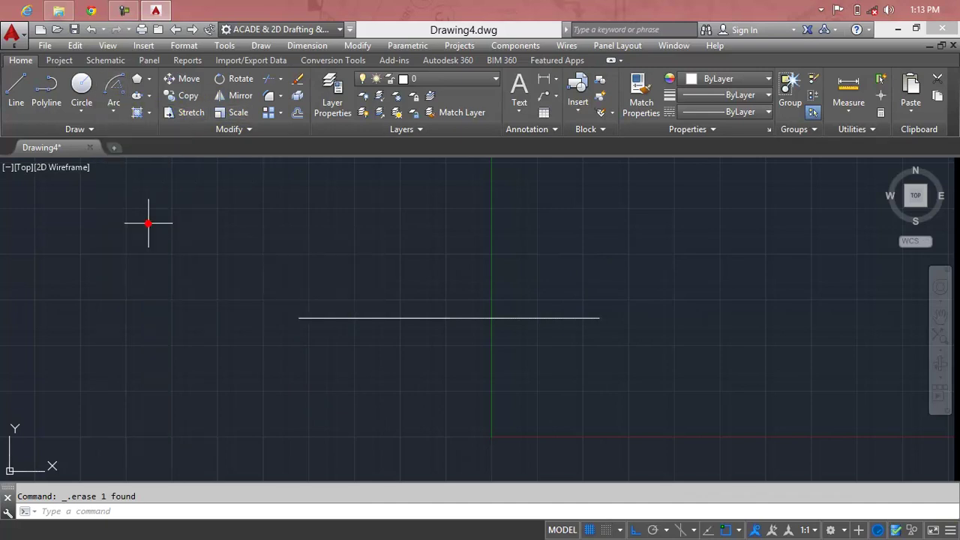
{"action": "left_click", "coordinate": [599, 318]}
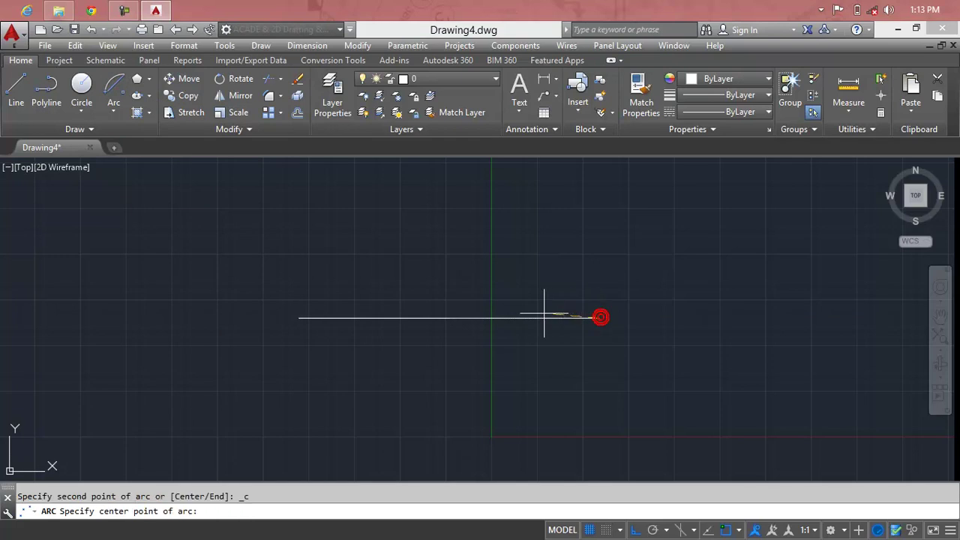
{"action": "left_click", "coordinate": [449, 319]}
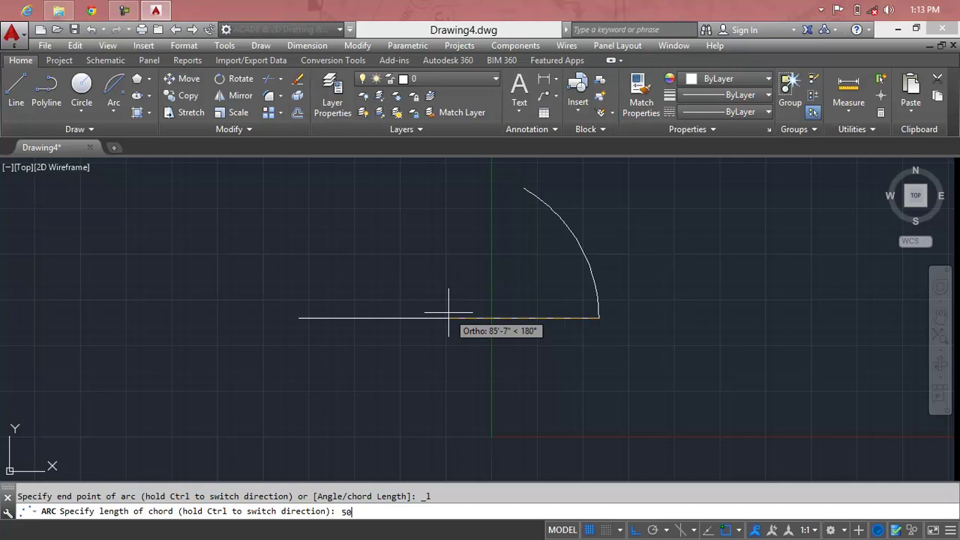
{"action": "type", "text": "0"}
{"action": "key", "text": "Return"}
{"action": "scroll", "coordinate": [600, 318], "scroll_direction": "up", "scroll_amount": 3}
{"action": "left_click", "coordinate": [593, 296]}
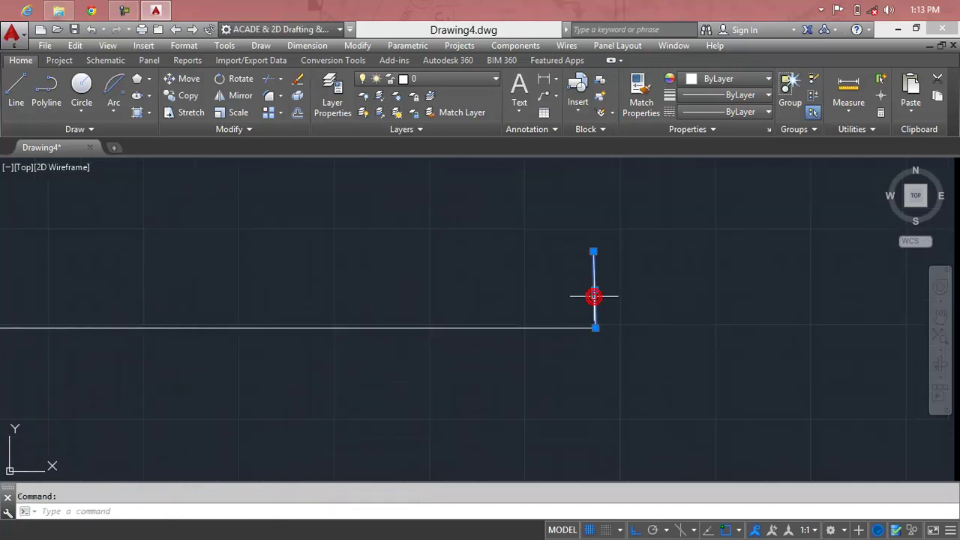
{"action": "key", "text": "Delete"}
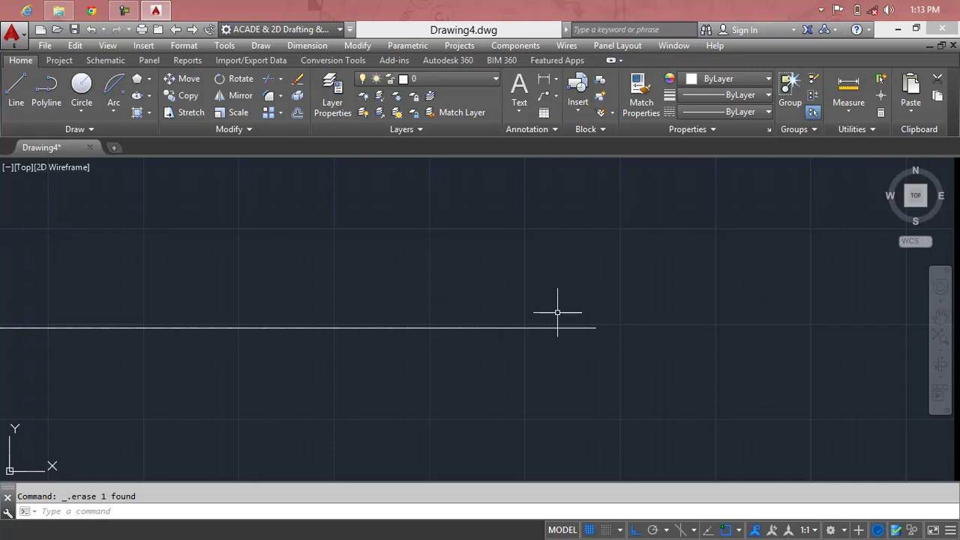
{"action": "left_click", "coordinate": [115, 111]}
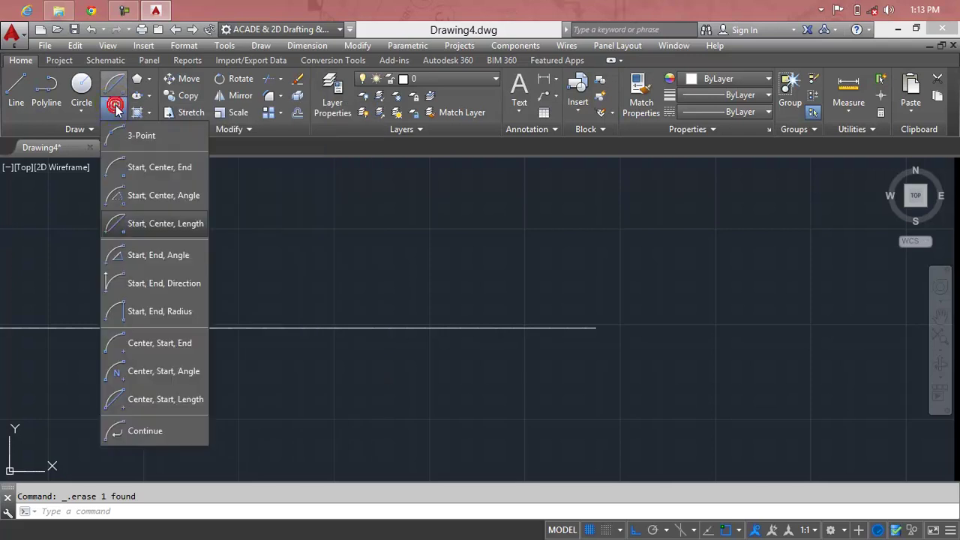
{"action": "left_click", "coordinate": [163, 223]}
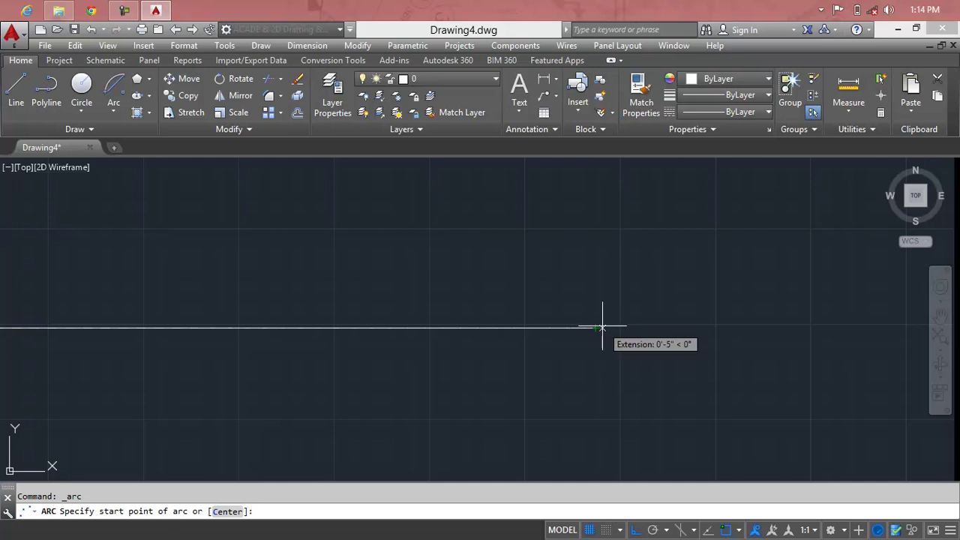
{"action": "left_click", "coordinate": [596, 327]}
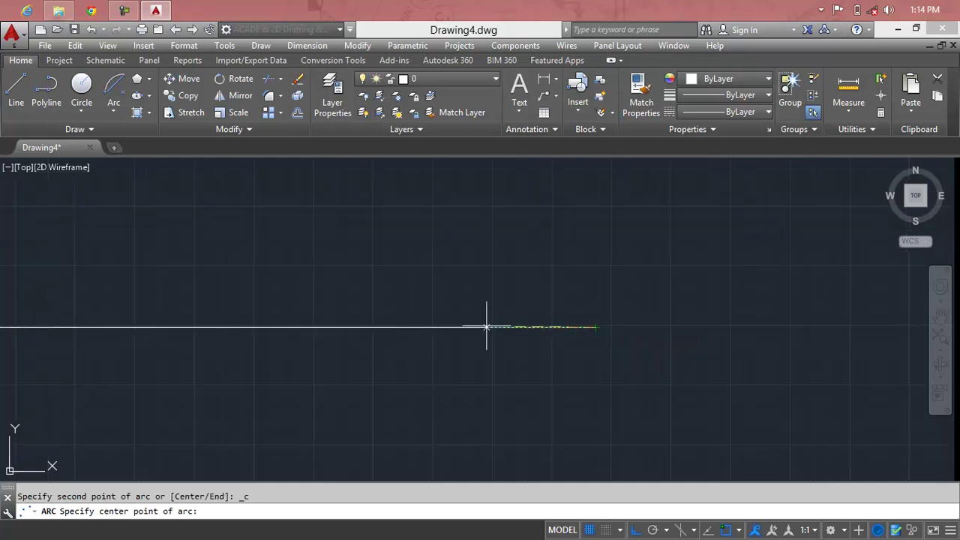
{"action": "scroll", "coordinate": [208, 328], "scroll_direction": "down", "scroll_amount": 3}
{"action": "scroll", "coordinate": [410, 323], "scroll_direction": "up", "scroll_amount": 3}
{"action": "scroll", "coordinate": [385, 328], "scroll_direction": "up", "scroll_amount": 2}
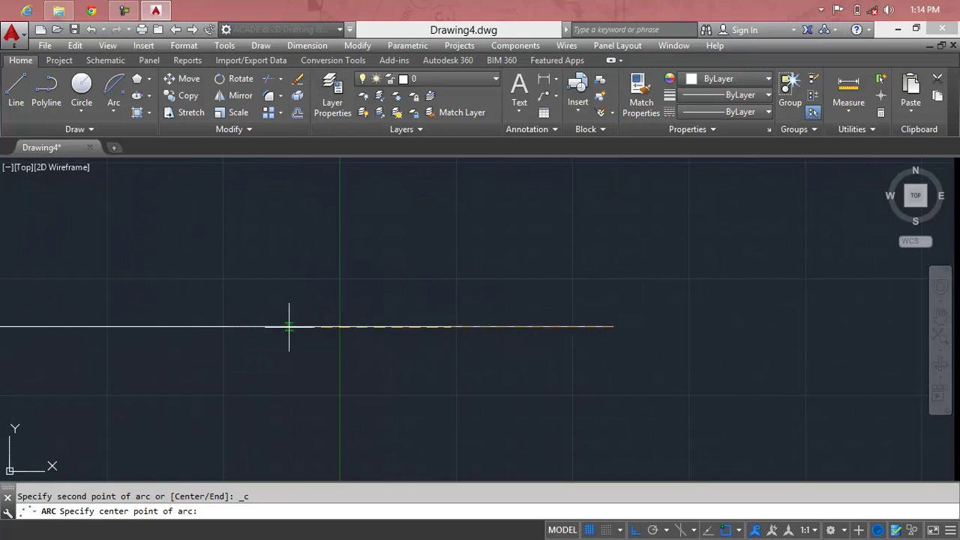
{"action": "scroll", "coordinate": [244, 328], "scroll_direction": "down", "scroll_amount": 3}
{"action": "scroll", "coordinate": [290, 326], "scroll_direction": "up", "scroll_amount": 1}
{"action": "middle_click_drag", "start_coordinate": [289, 326], "coordinate": [310, 326]}
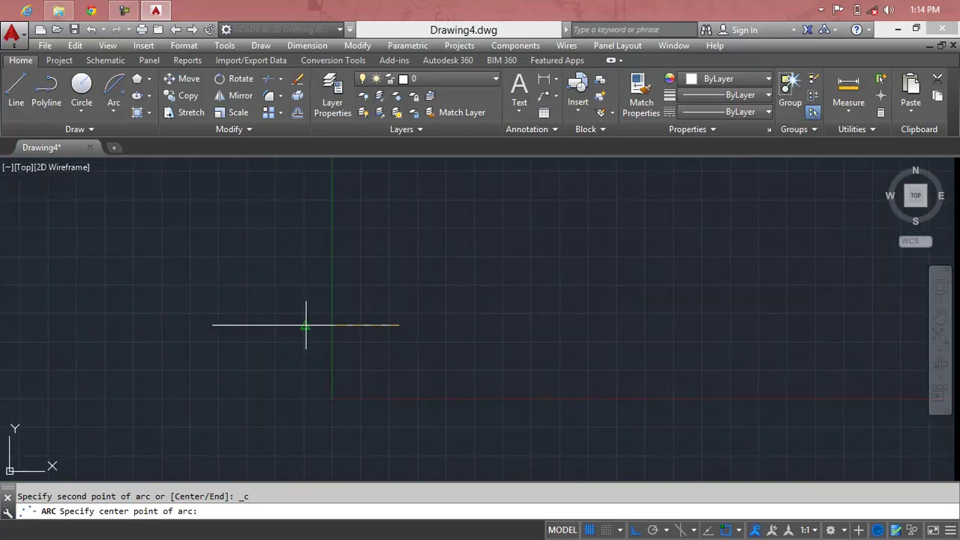
{"action": "left_click", "coordinate": [306, 325]}
{"action": "type", "text": "50'"}
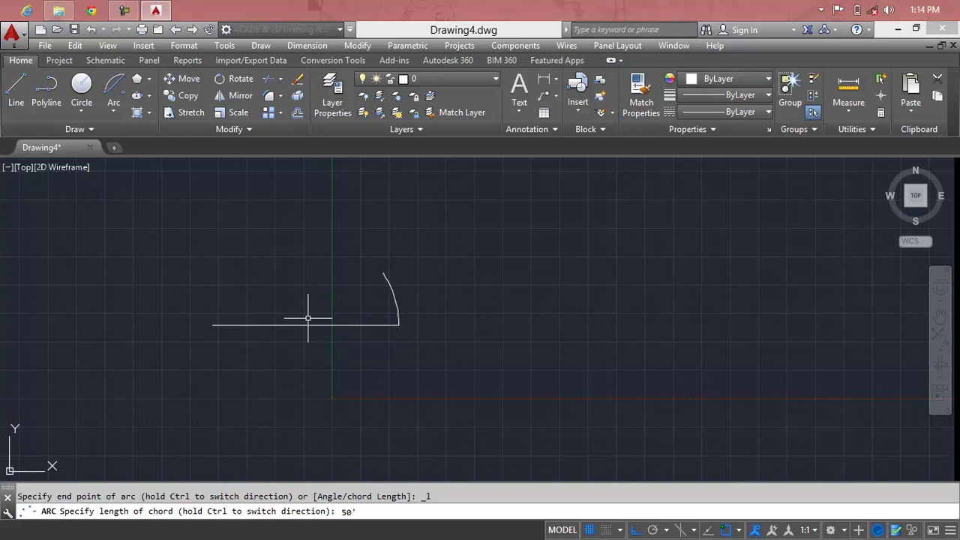
{"action": "key", "text": "Return"}
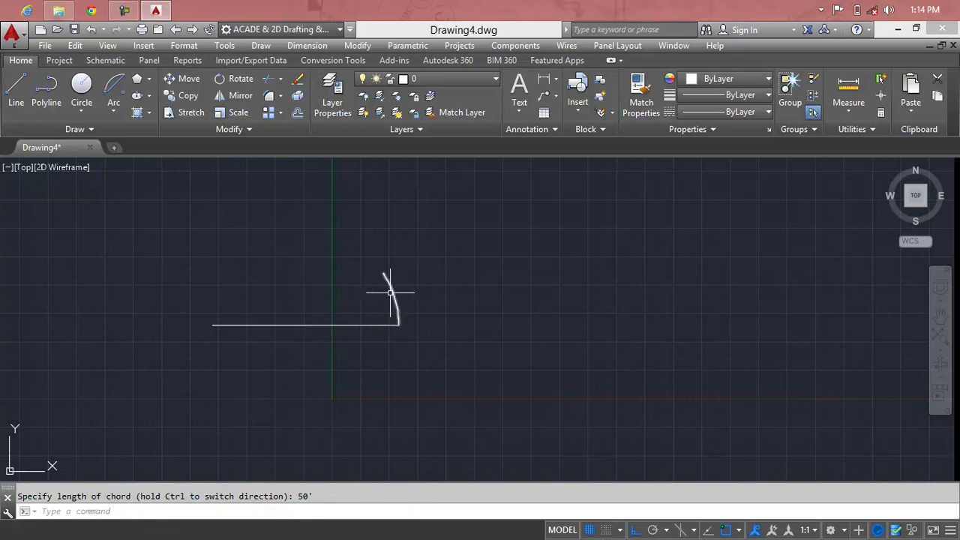
{"action": "scroll", "coordinate": [390, 292], "scroll_direction": "up", "scroll_amount": 2}
{"action": "scroll", "coordinate": [392, 292], "scroll_direction": "up", "scroll_amount": 2}
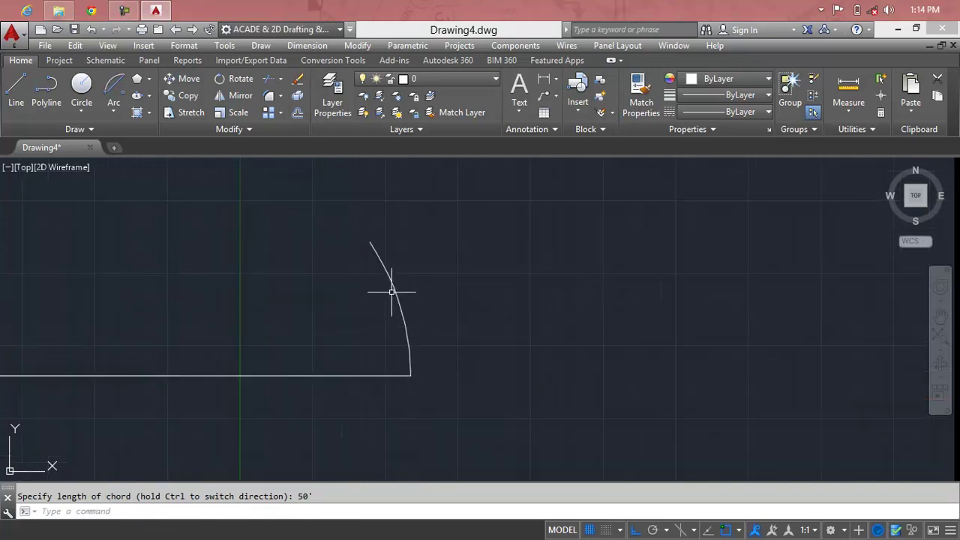
{"action": "left_click", "coordinate": [394, 287]}
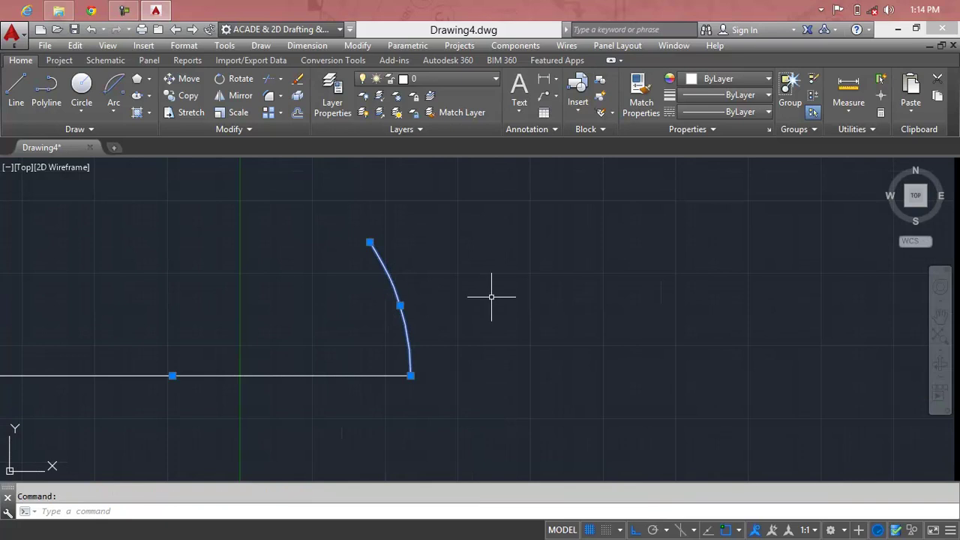
{"action": "key", "text": "Delete"}
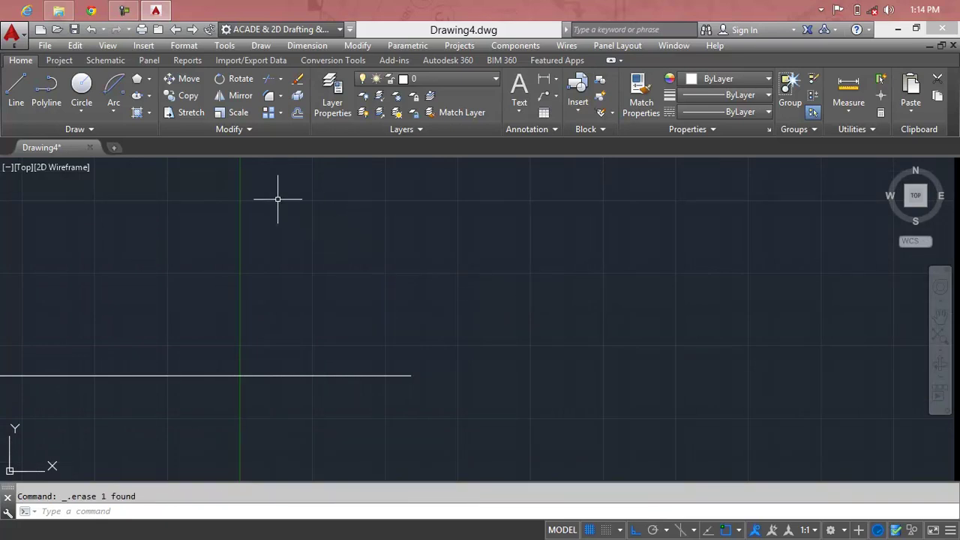
{"action": "left_click", "coordinate": [115, 111]}
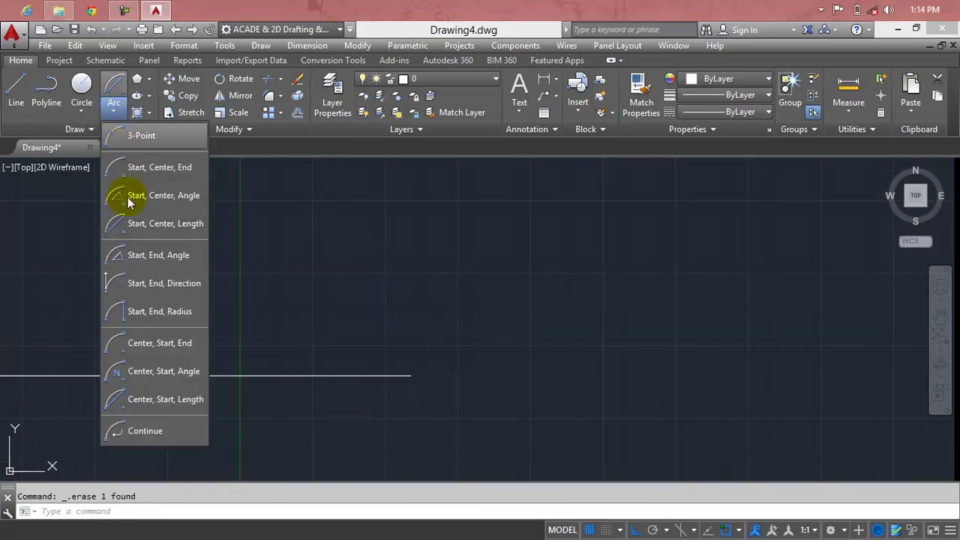
{"action": "left_click", "coordinate": [179, 261]}
{"action": "scroll", "coordinate": [124, 339], "scroll_direction": "down", "scroll_amount": 2}
{"action": "scroll", "coordinate": [320, 306], "scroll_direction": "down", "scroll_amount": 2}
{"action": "middle_click_drag", "start_coordinate": [379, 300], "coordinate": [430, 298]}
{"action": "middle_click_drag", "start_coordinate": [210, 317], "coordinate": [386, 318]}
{"action": "scroll", "coordinate": [386, 317], "scroll_direction": "up", "scroll_amount": 4}
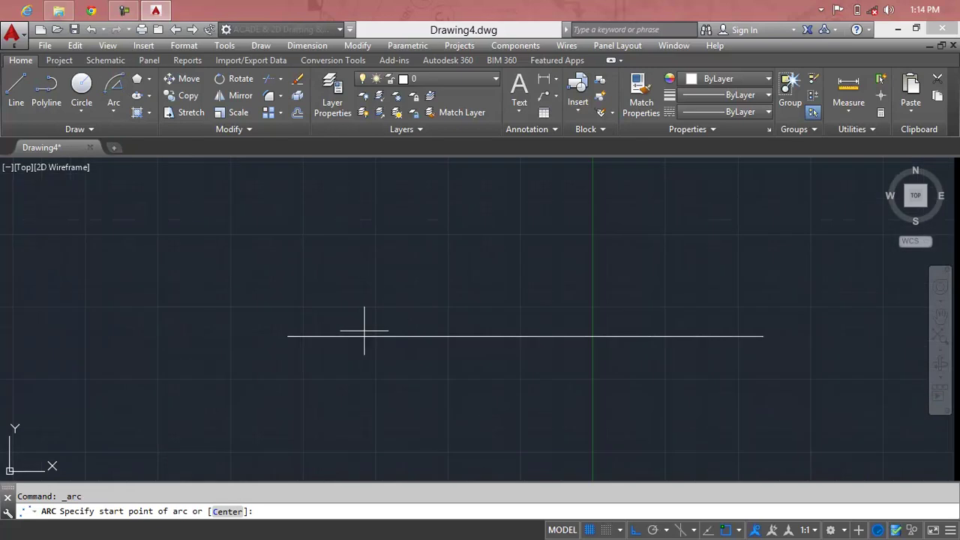
{"action": "left_click", "coordinate": [288, 336]}
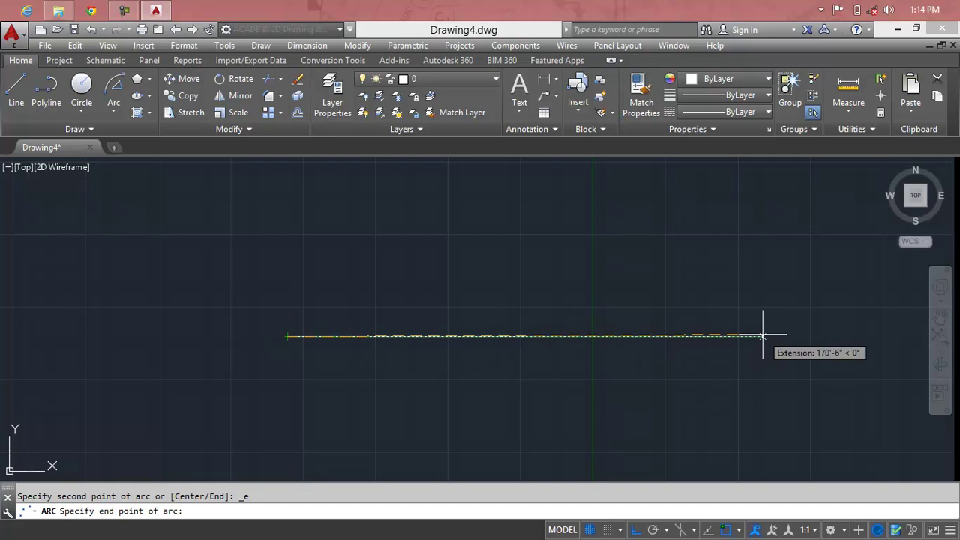
{"action": "left_click", "coordinate": [763, 335]}
{"action": "type", "text": "45"}
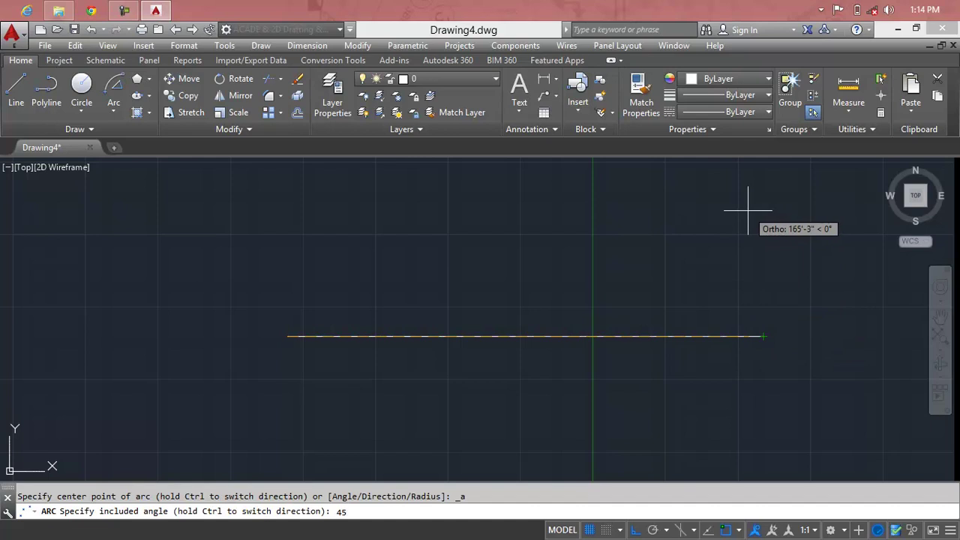
{"action": "key", "text": "Return"}
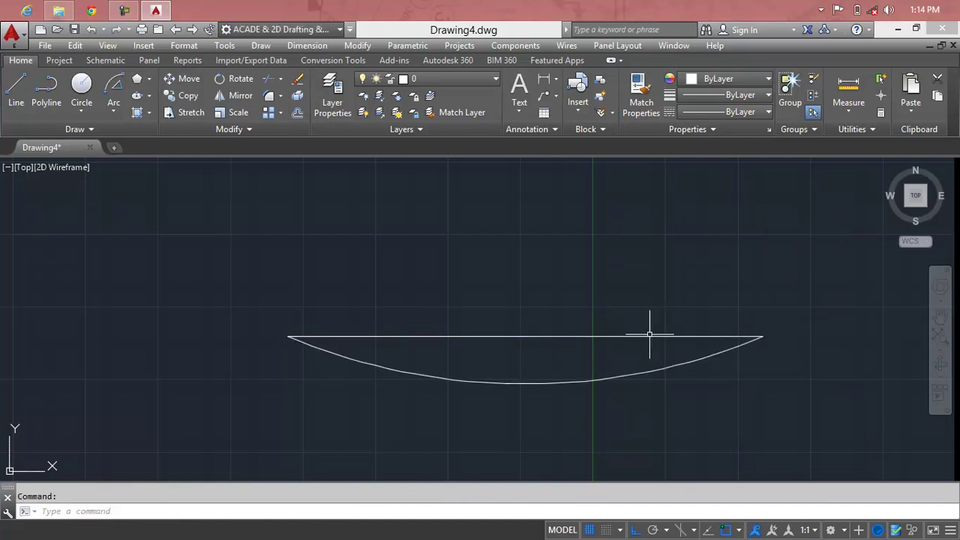
{"action": "left_click", "coordinate": [644, 369]}
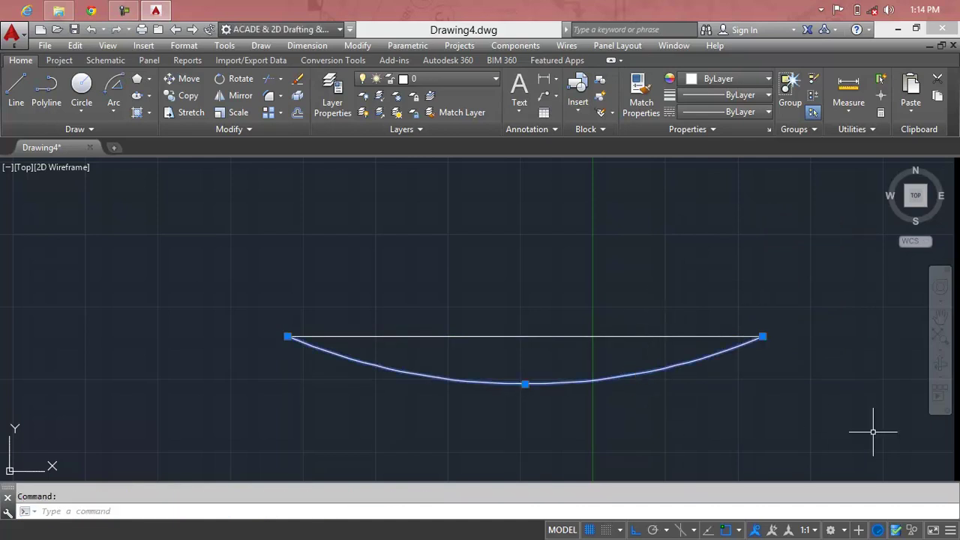
{"action": "key", "text": "Delete"}
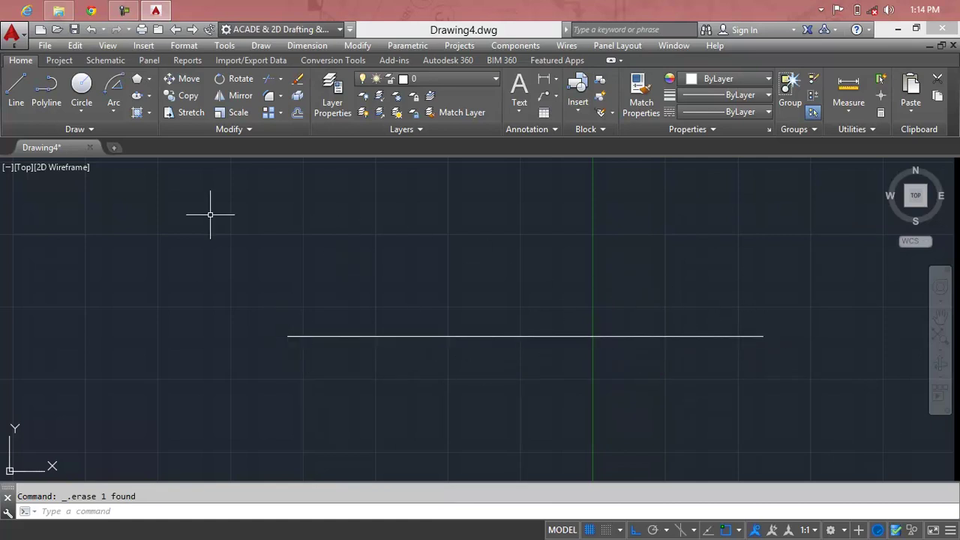
{"action": "left_click", "coordinate": [114, 111]}
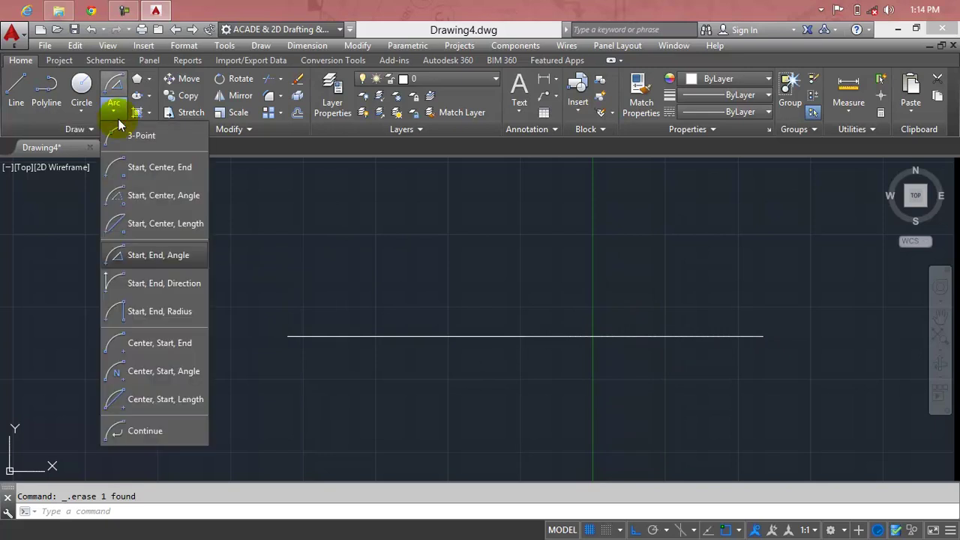
{"action": "left_click", "coordinate": [186, 289]}
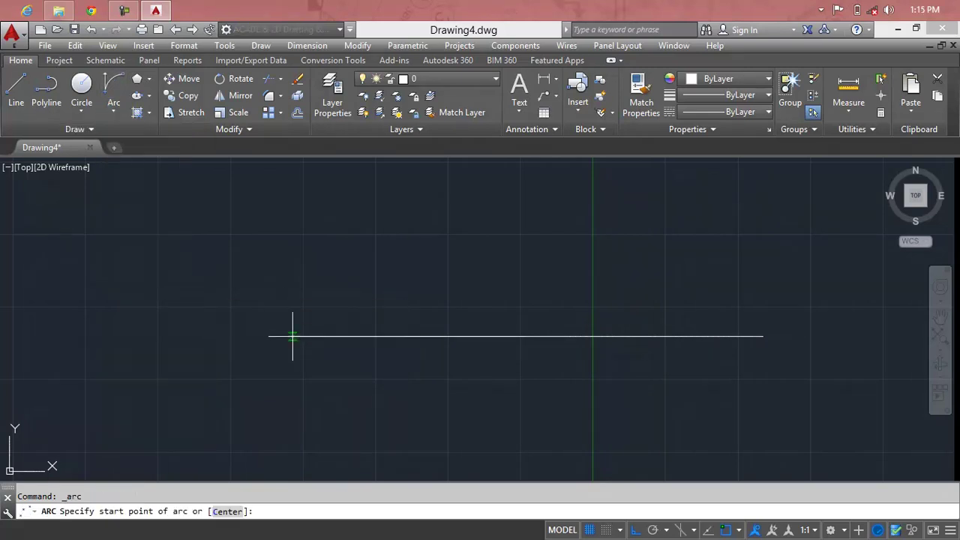
{"action": "left_click", "coordinate": [289, 336]}
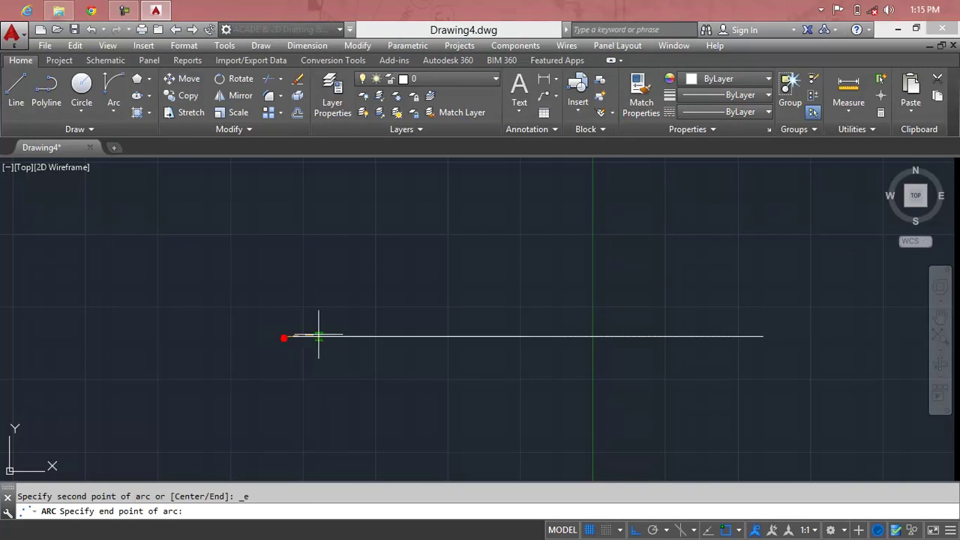
{"action": "left_click", "coordinate": [763, 337]}
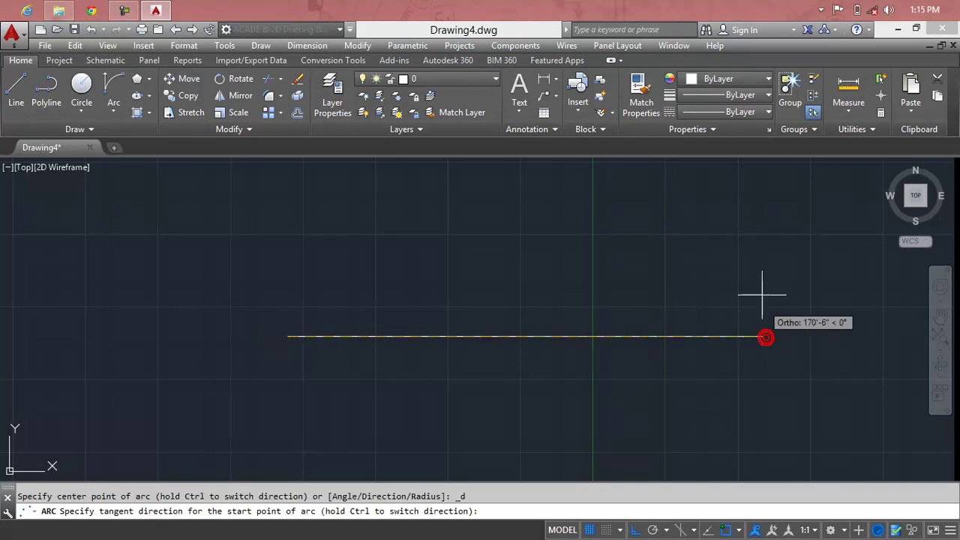
{"action": "scroll", "coordinate": [650, 368], "scroll_direction": "down", "scroll_amount": 4}
{"action": "middle_click_drag", "start_coordinate": [650, 367], "coordinate": [512, 292]}
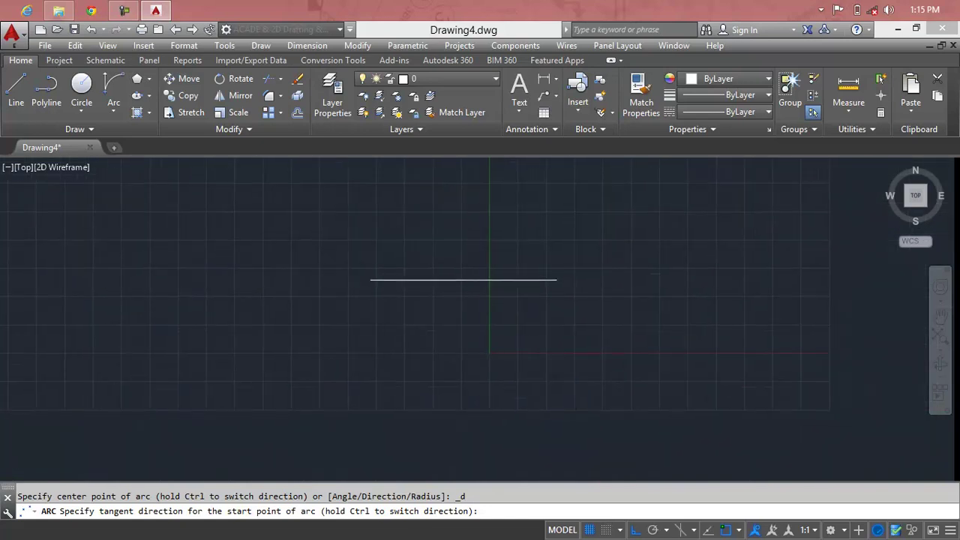
{"action": "left_click", "coordinate": [555, 180]}
{"action": "left_click", "coordinate": [531, 281]}
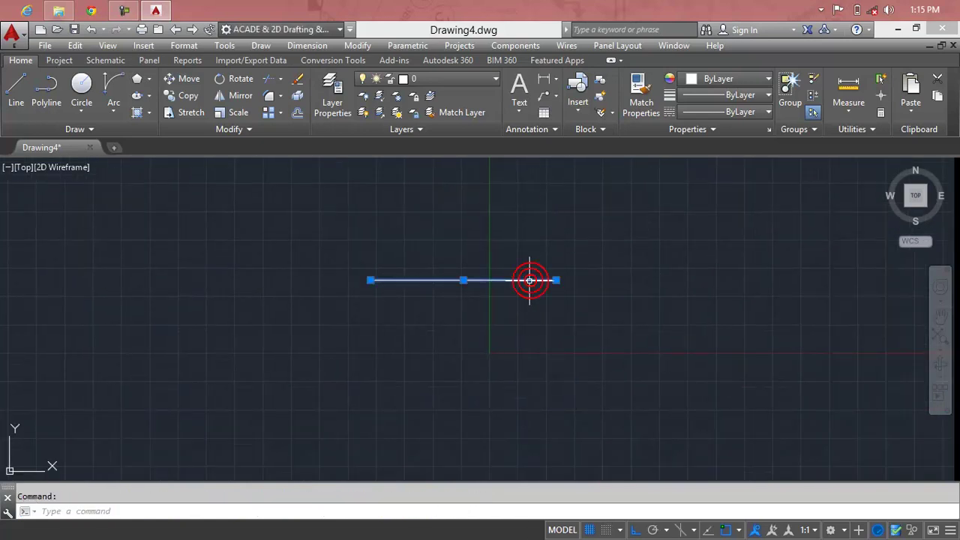
{"action": "key", "text": "Delete"}
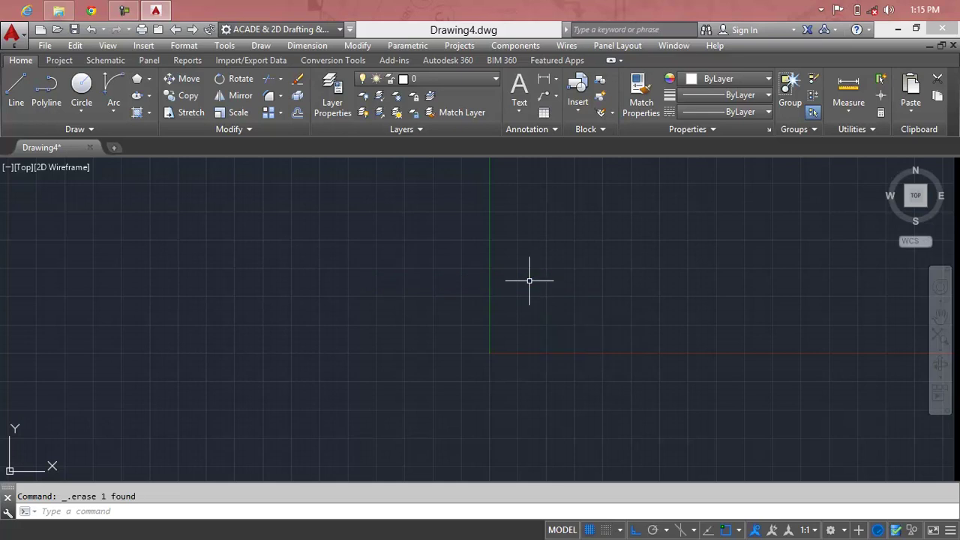
{"action": "key", "text": "ctrl+z"}
{"action": "scroll", "coordinate": [373, 236], "scroll_direction": "up", "scroll_amount": 2}
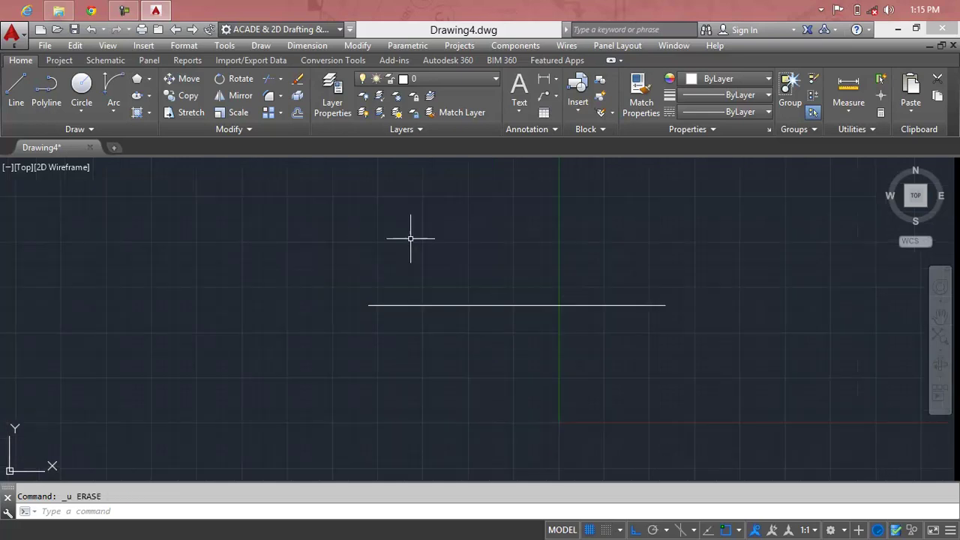
- Draw a Start-End-Direction arc between the line's ends, with Ortho off and an upward tangent
{"action": "left_click", "coordinate": [113, 111]}
{"action": "left_click", "coordinate": [136, 283]}
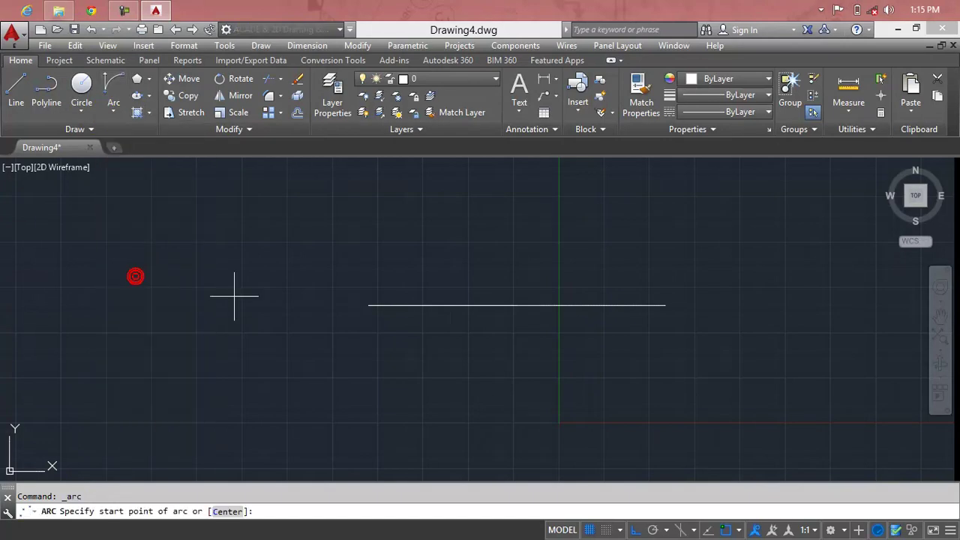
{"action": "left_click", "coordinate": [369, 305]}
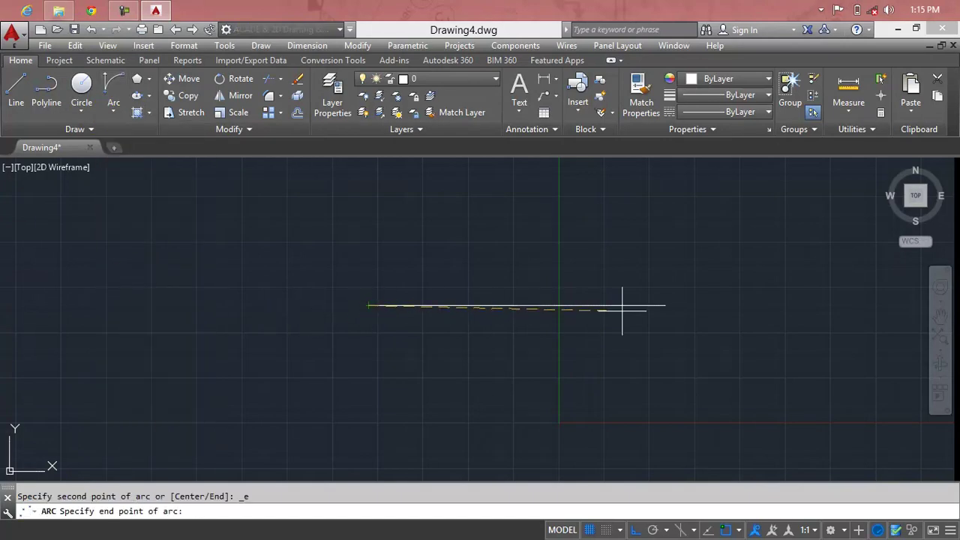
{"action": "left_click", "coordinate": [665, 306]}
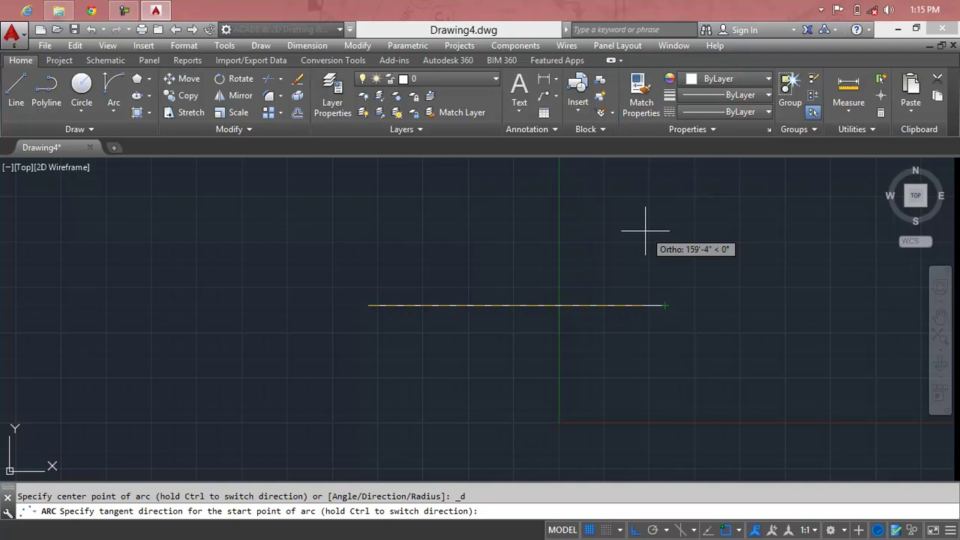
{"action": "key", "text": "F8"}
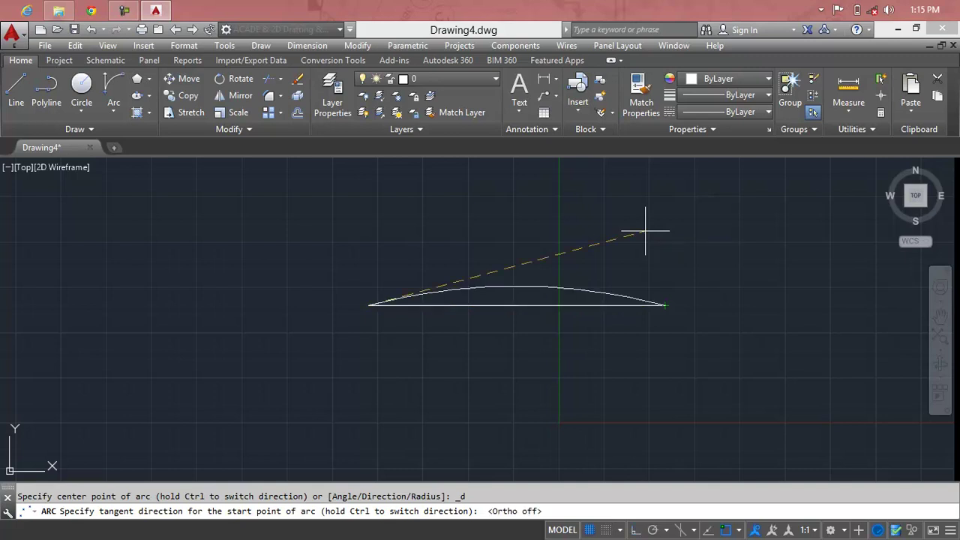
{"action": "middle_click_drag", "start_coordinate": [450, 238], "coordinate": [448, 360]}
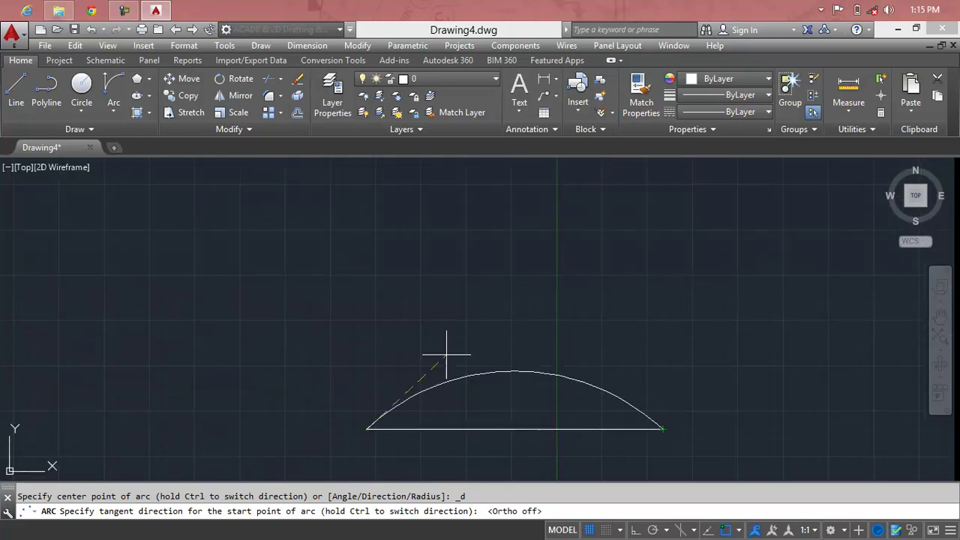
{"action": "left_click", "coordinate": [367, 238]}
{"action": "scroll", "coordinate": [473, 366], "scroll_direction": "down", "scroll_amount": 3}
{"action": "middle_click_drag", "start_coordinate": [474, 366], "coordinate": [474, 300]}
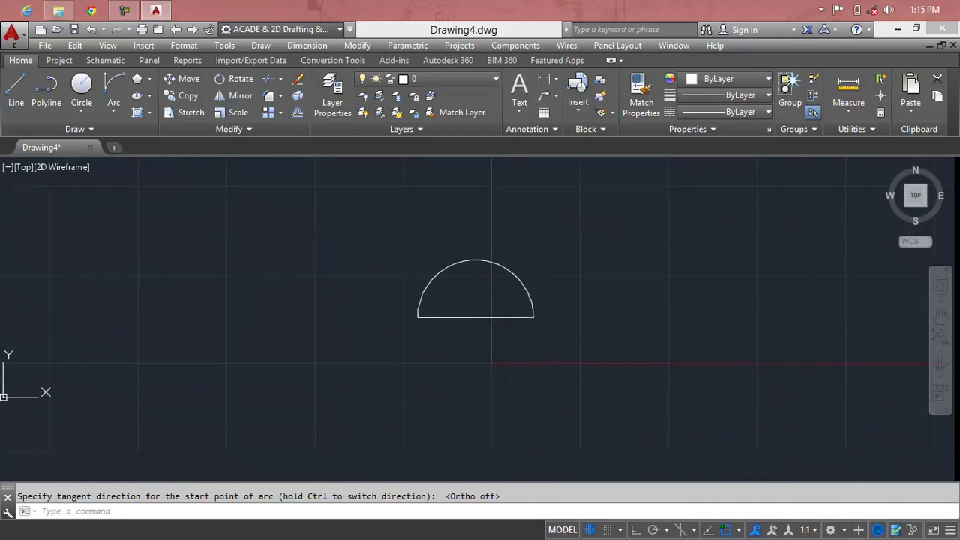
- Draw a Start-End-Direction arc below the line from its right end to its left end
{"action": "left_click", "coordinate": [114, 111]}
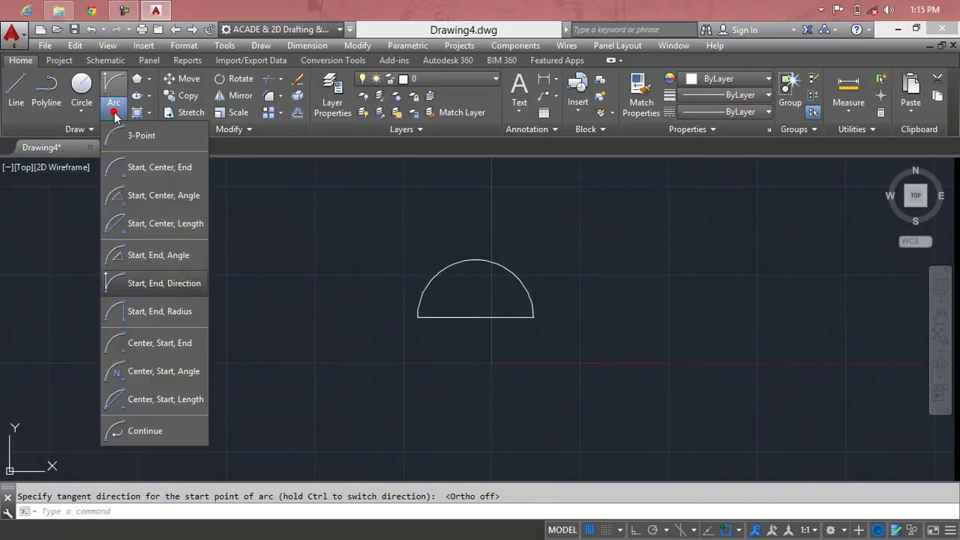
{"action": "left_click", "coordinate": [152, 287]}
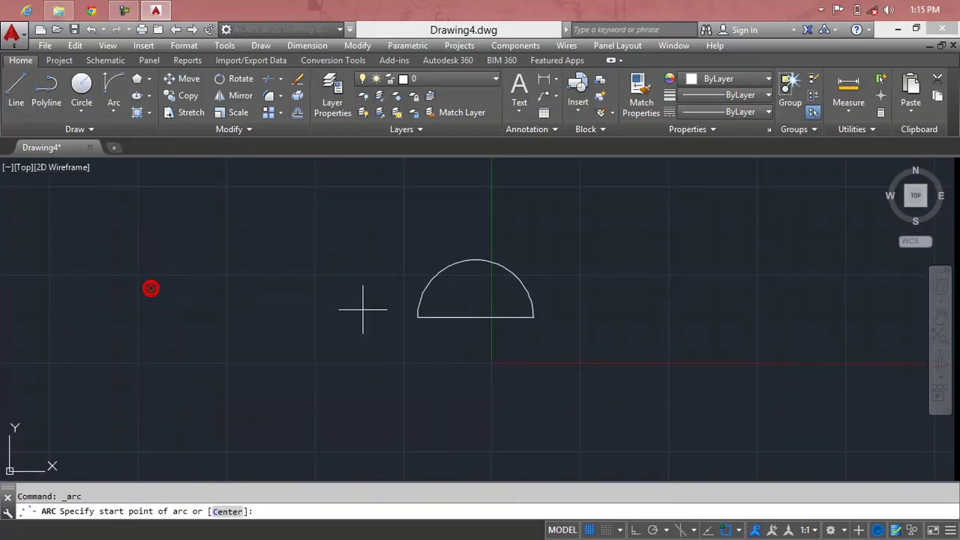
{"action": "scroll", "coordinate": [533, 318], "scroll_direction": "up", "scroll_amount": 4}
{"action": "left_click", "coordinate": [530, 317]}
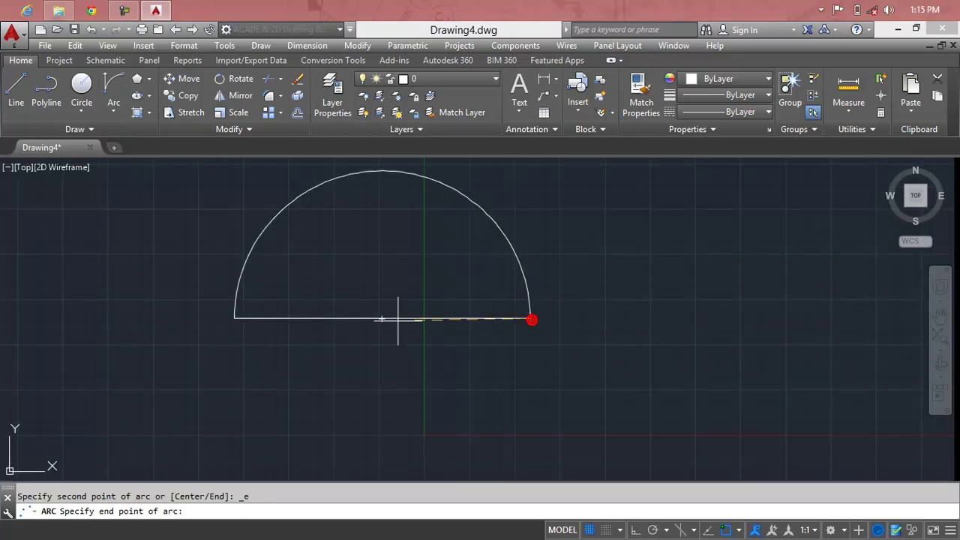
{"action": "left_click", "coordinate": [234, 317]}
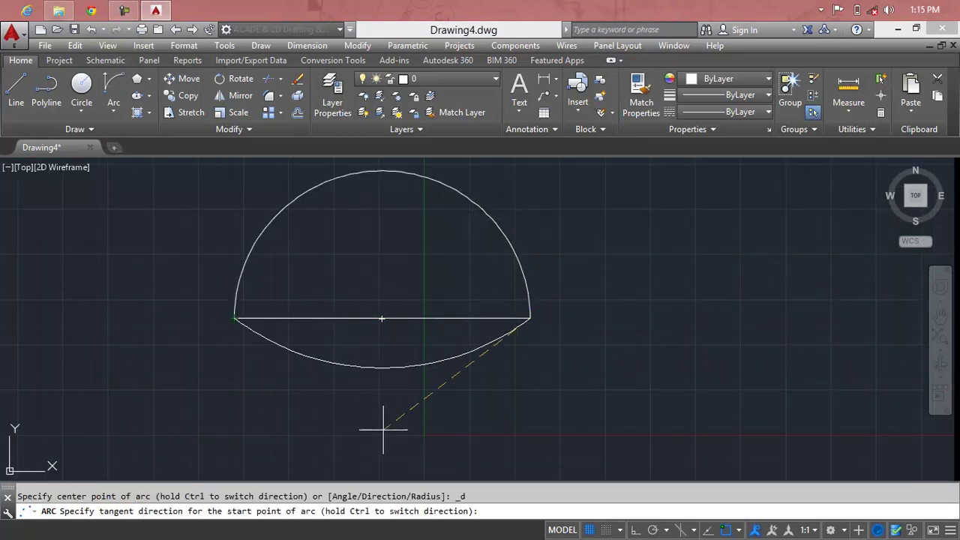
{"action": "scroll", "coordinate": [480, 424], "scroll_direction": "down", "scroll_amount": 2}
{"action": "middle_click_drag", "start_coordinate": [482, 422], "coordinate": [481, 309]}
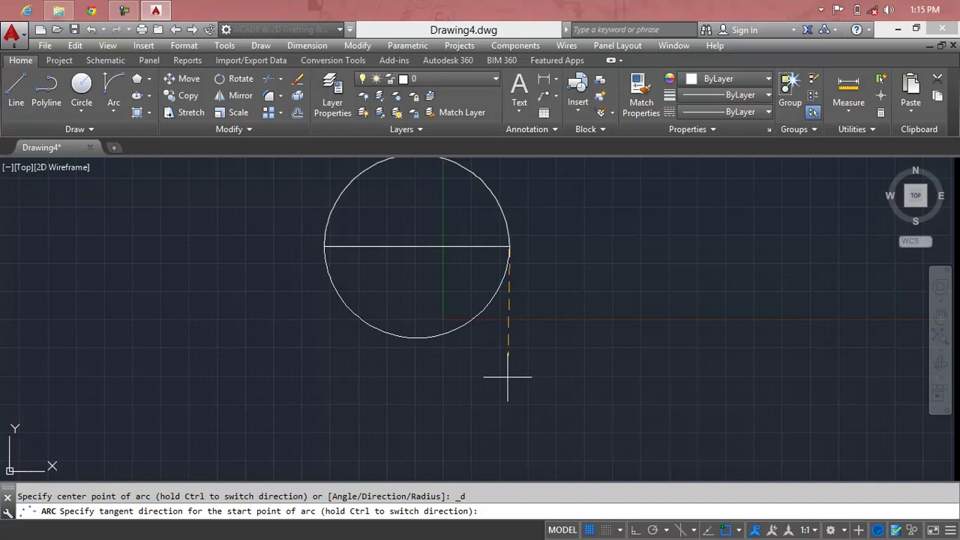
{"action": "key", "text": "Escape"}
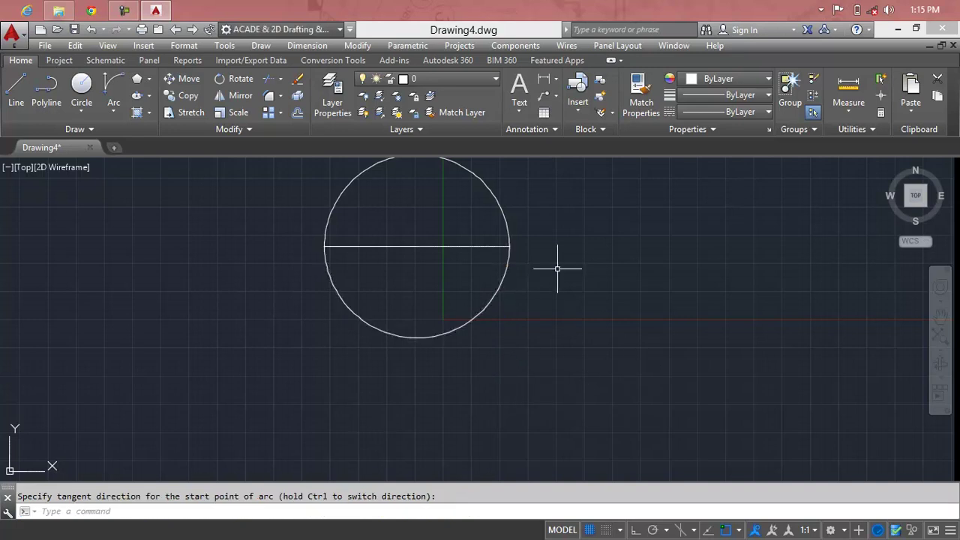
- Select and delete the lower arc, then the upper semicircle
{"action": "left_click", "coordinate": [483, 303]}
{"action": "key", "text": "Delete"}
{"action": "left_click", "coordinate": [500, 215]}
{"action": "left_click", "coordinate": [500, 210]}
{"action": "key", "text": "Delete"}
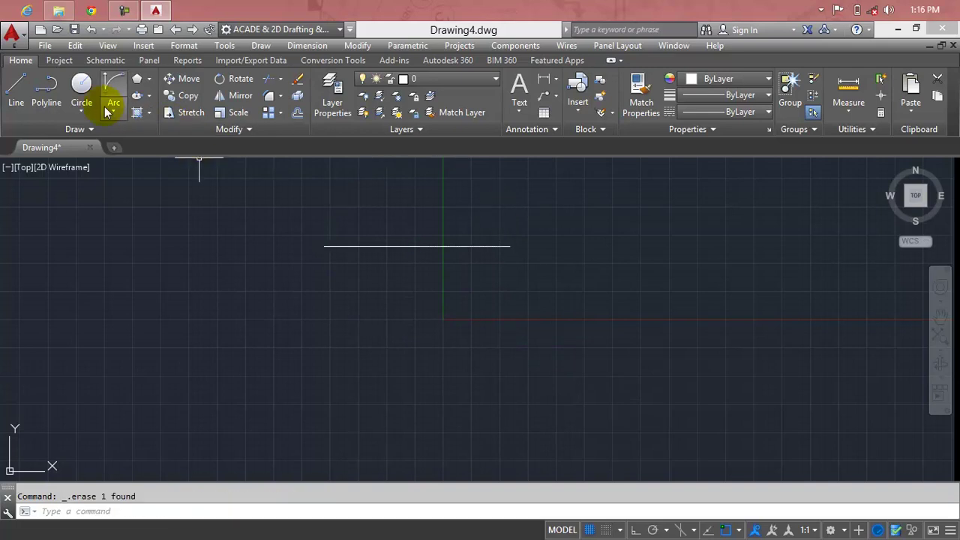
- Try a Start-End-Radius arc between the line's two ends with radius 45
{"action": "left_click", "coordinate": [113, 111]}
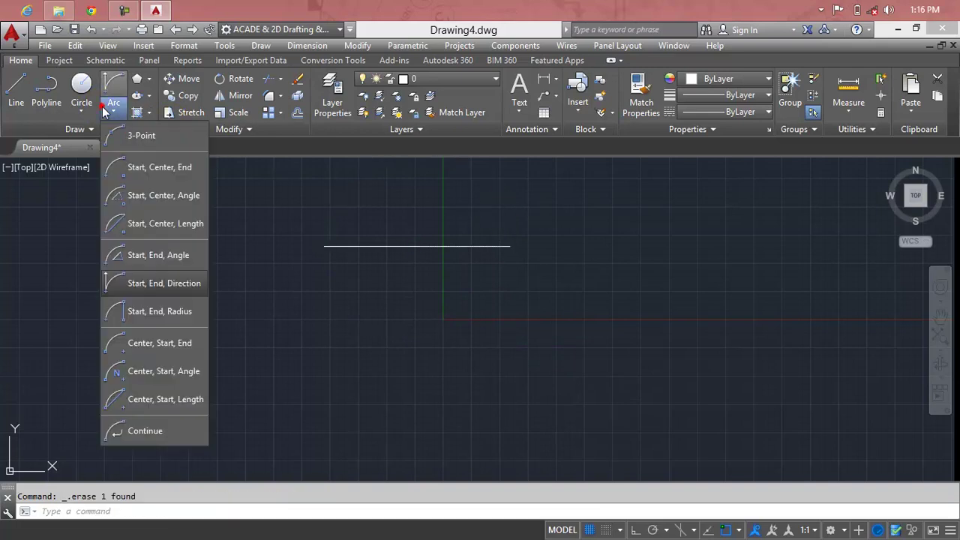
{"action": "left_click", "coordinate": [154, 316]}
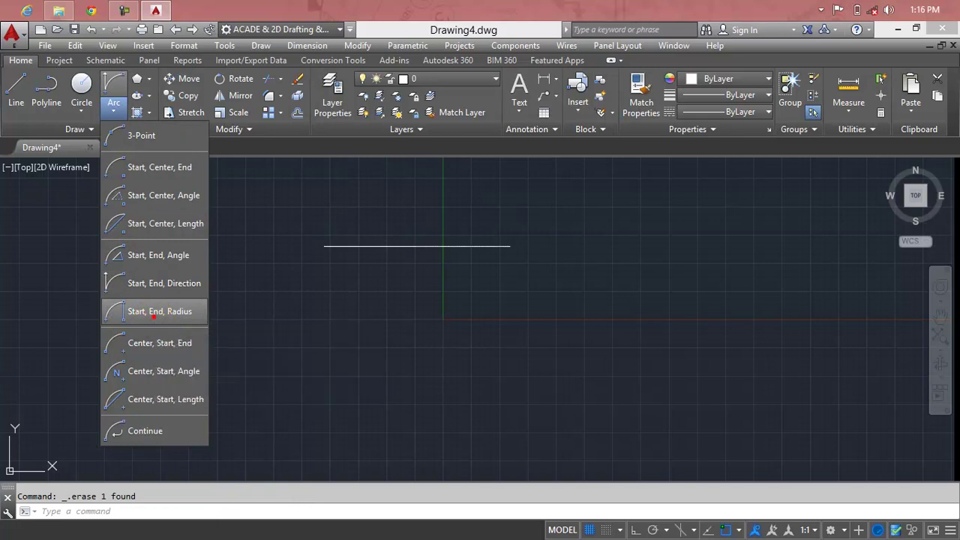
{"action": "left_click", "coordinate": [324, 245]}
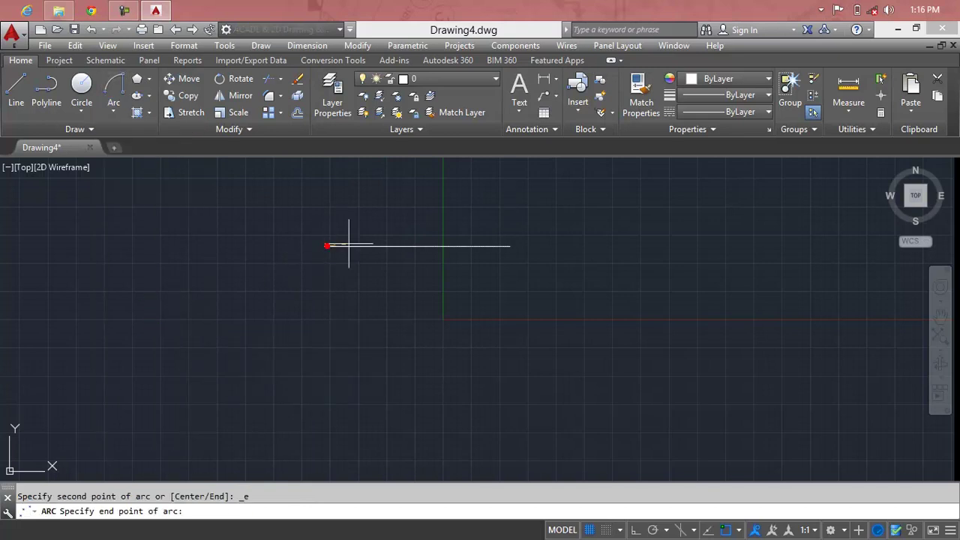
{"action": "left_click", "coordinate": [510, 245]}
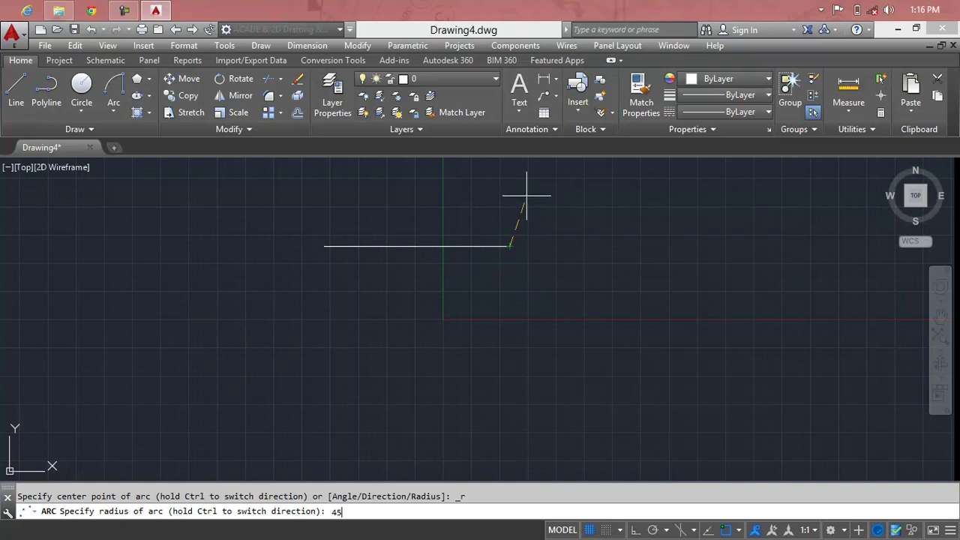
{"action": "key", "text": "Return"}
{"action": "scroll", "coordinate": [499, 229], "scroll_direction": "down", "scroll_amount": 1}
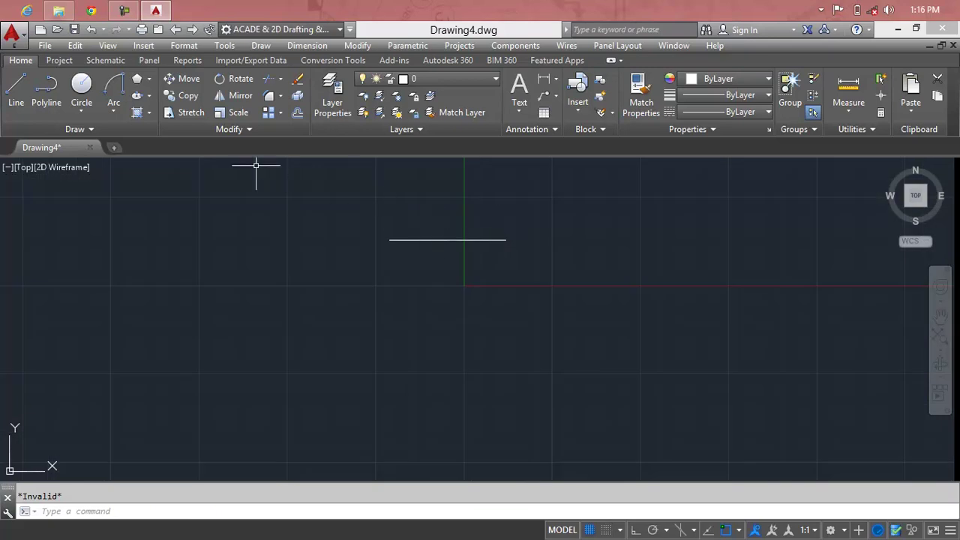
{"action": "left_click", "coordinate": [125, 108]}
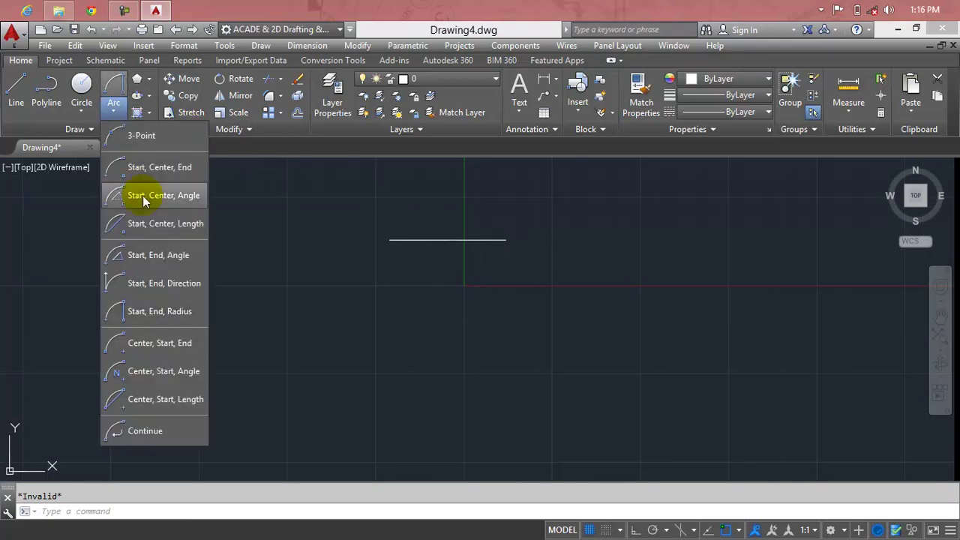
- Try a Start-End-Radius arc across the line with radius 3, which is rejected
{"action": "left_click", "coordinate": [164, 318]}
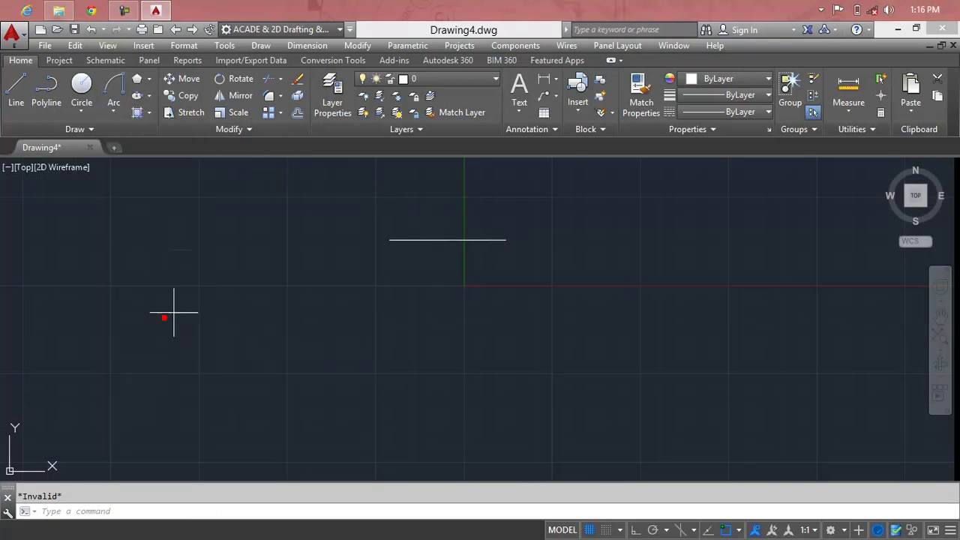
{"action": "left_click", "coordinate": [389, 240]}
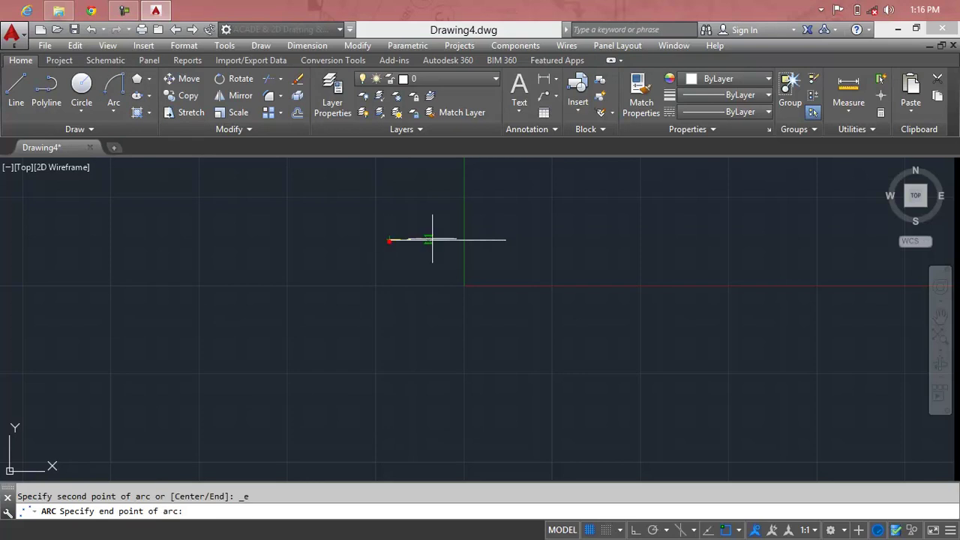
{"action": "left_click", "coordinate": [505, 239]}
{"action": "type", "text": "30"}
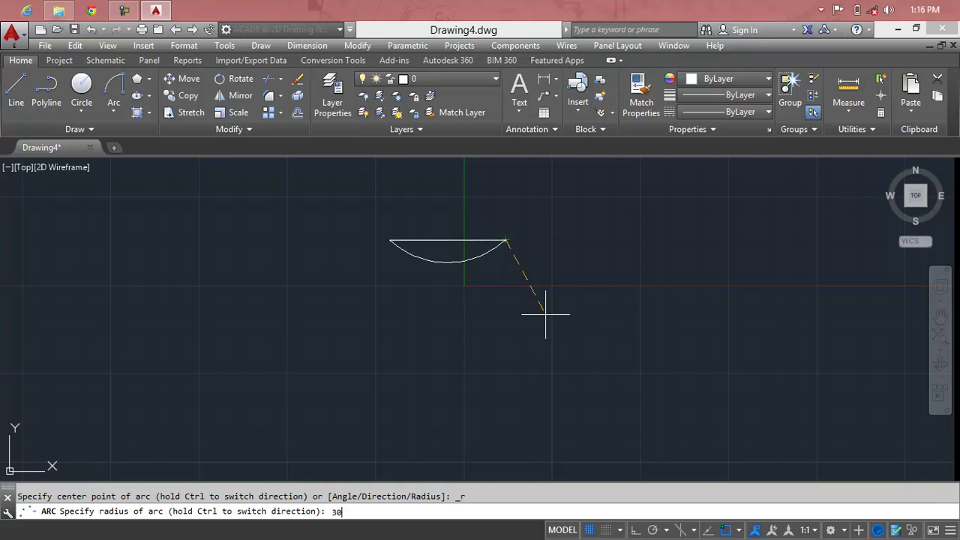
{"action": "key", "text": "Return"}
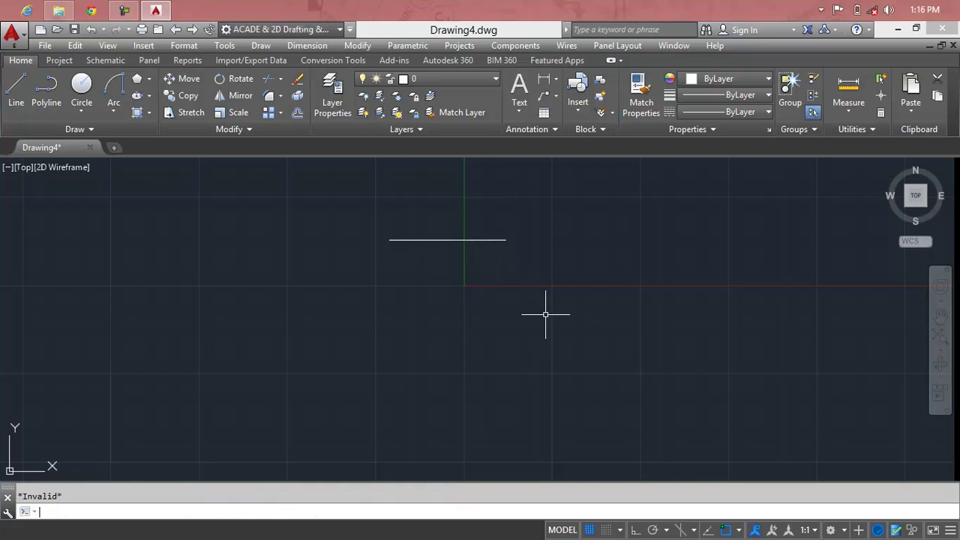
{"action": "scroll", "coordinate": [451, 252], "scroll_direction": "down", "scroll_amount": 2}
{"action": "scroll", "coordinate": [455, 236], "scroll_direction": "up", "scroll_amount": 3}
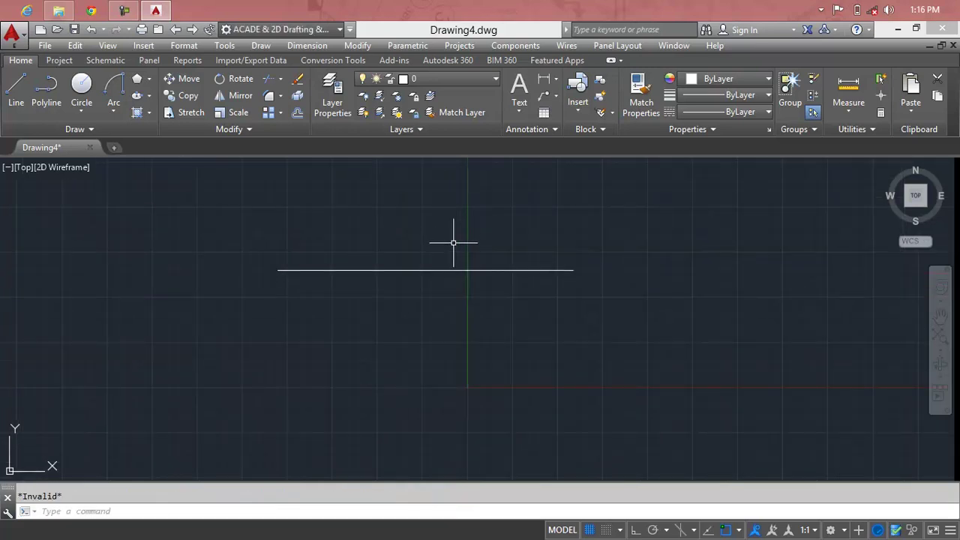
- Retry the Start-End-Radius arc with radius 2, which is also rejected
{"action": "left_click", "coordinate": [120, 111]}
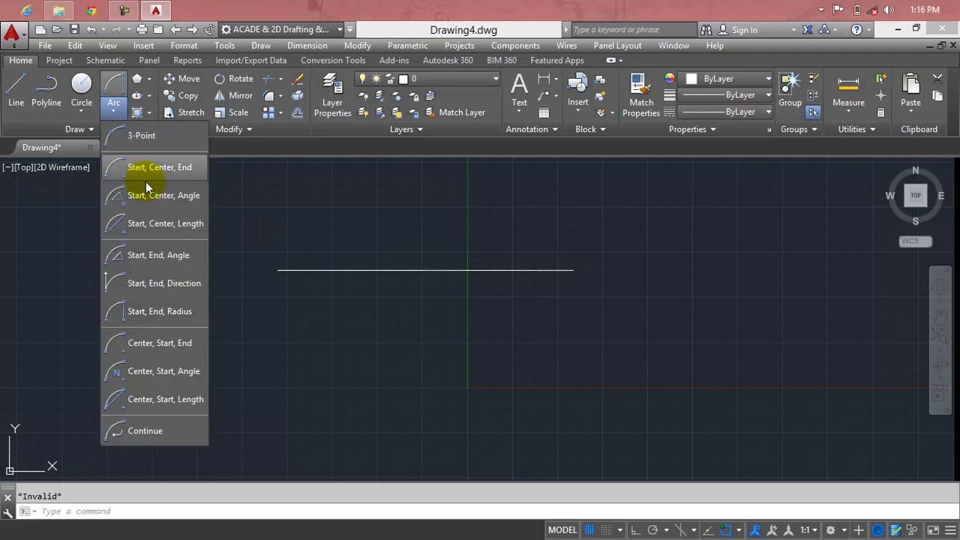
{"action": "left_click", "coordinate": [161, 311]}
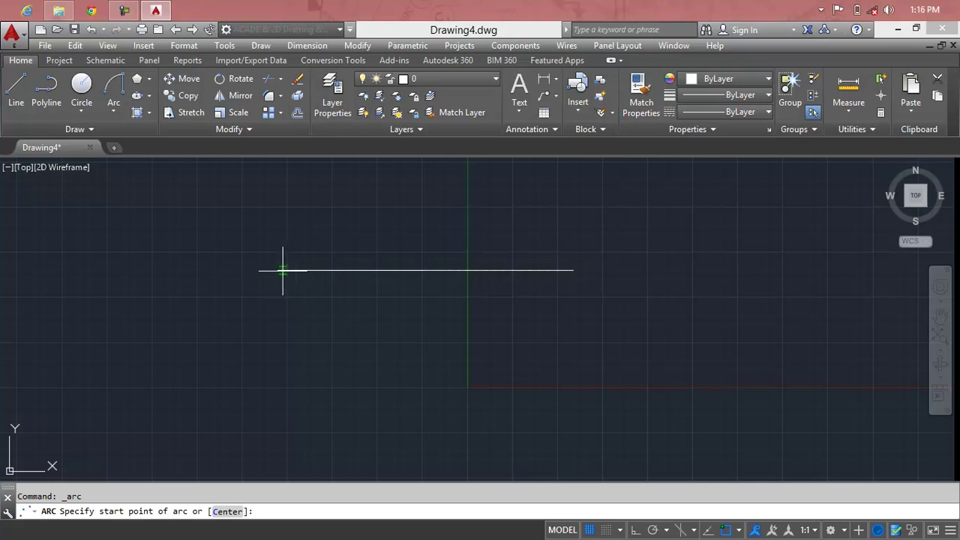
{"action": "left_click", "coordinate": [277, 270]}
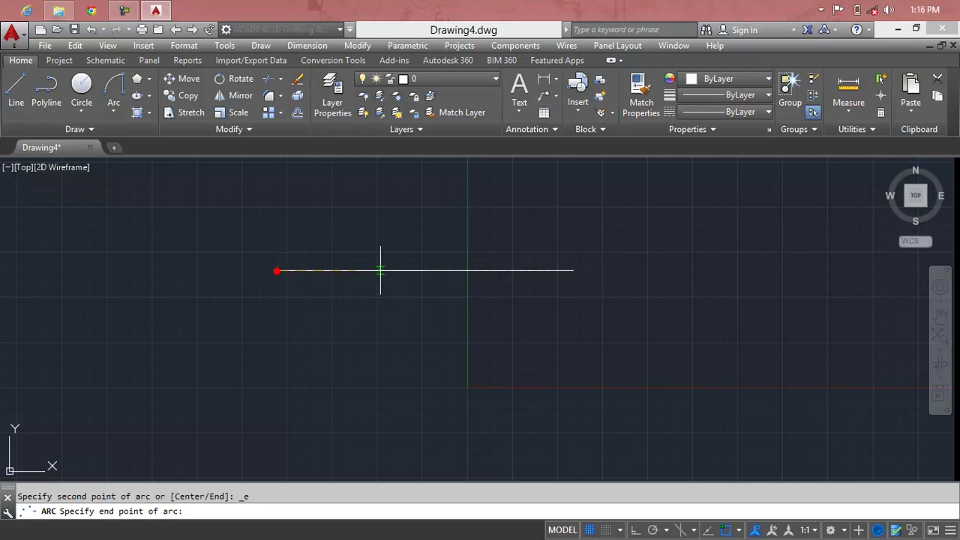
{"action": "left_click", "coordinate": [570, 270]}
{"action": "type", "text": "2"}
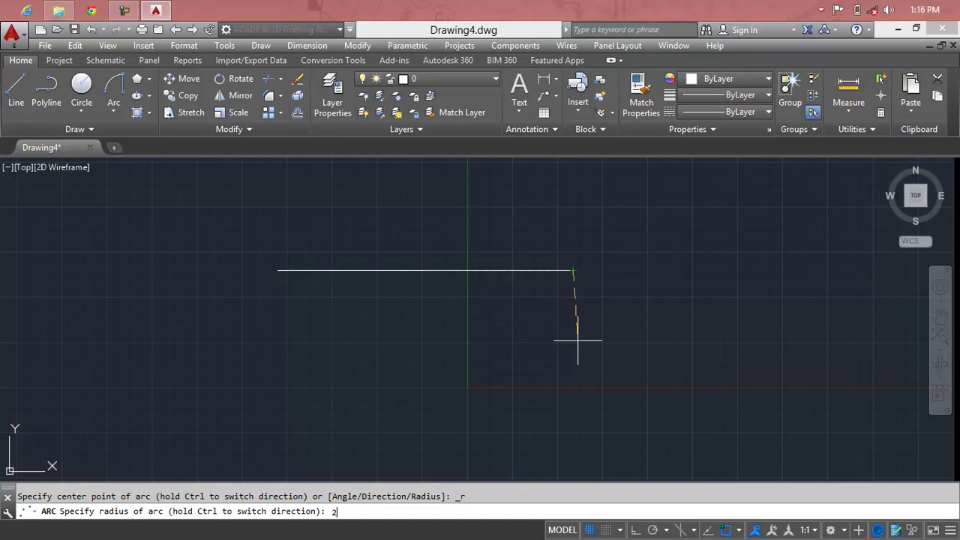
{"action": "key", "text": "Return"}
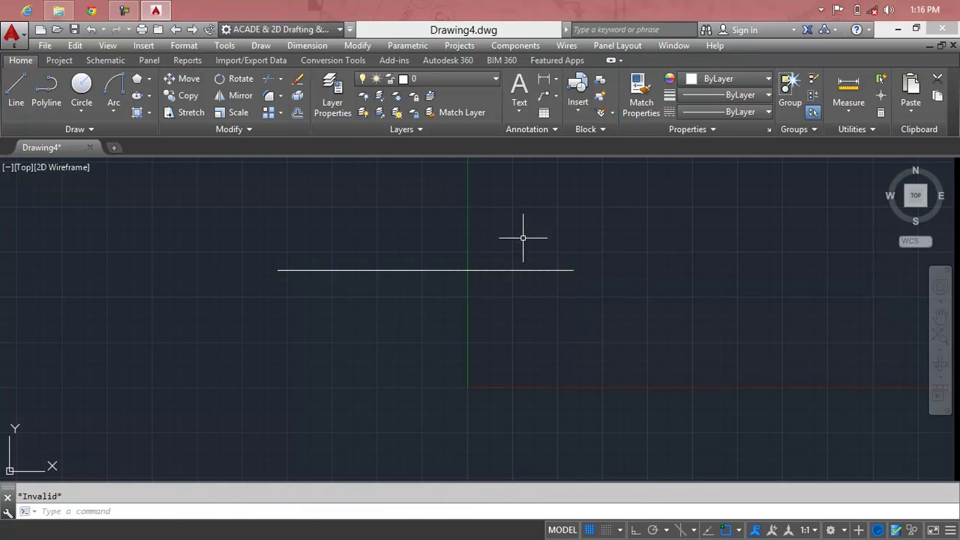
- Select the horizontal line
{"action": "left_click", "coordinate": [524, 268]}
{"action": "scroll", "coordinate": [524, 268], "scroll_direction": "down", "scroll_amount": 5}
{"action": "left_click", "coordinate": [583, 257]}
- Replace the old line with a new 10' horizontal line drawn with Ortho on
{"action": "left_click", "coordinate": [438, 324]}
{"action": "key", "text": "Delete"}
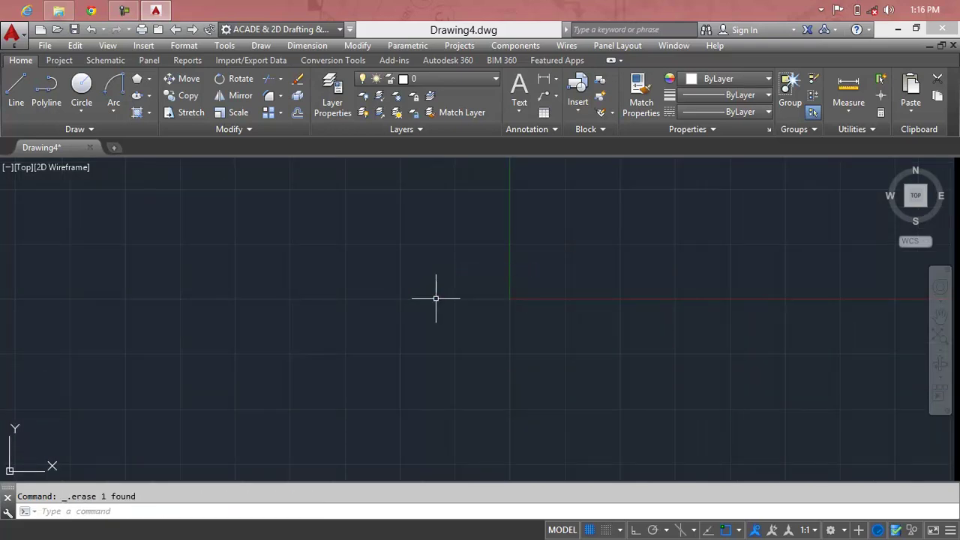
{"action": "type", "text": "1"}
{"action": "key", "text": "Return"}
{"action": "left_click", "coordinate": [298, 287]}
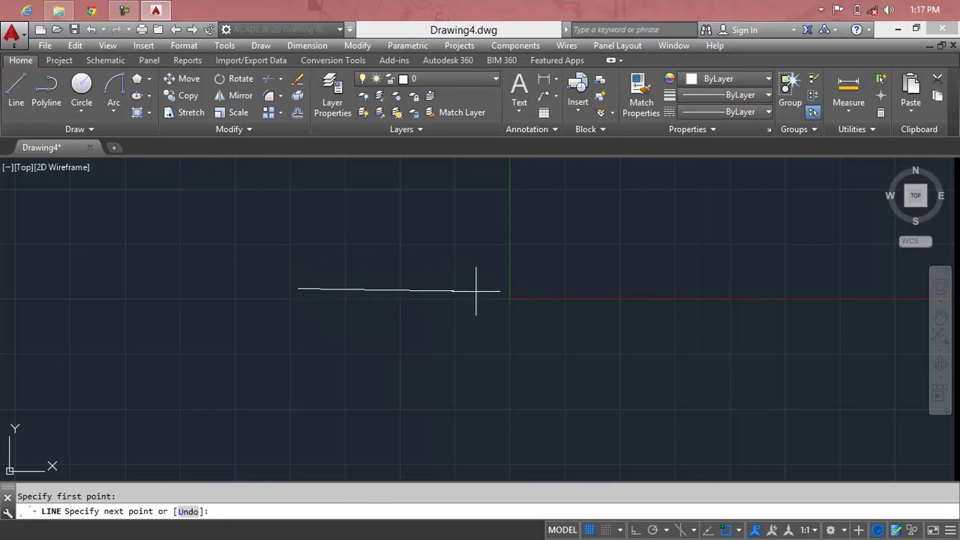
{"action": "key", "text": "F8"}
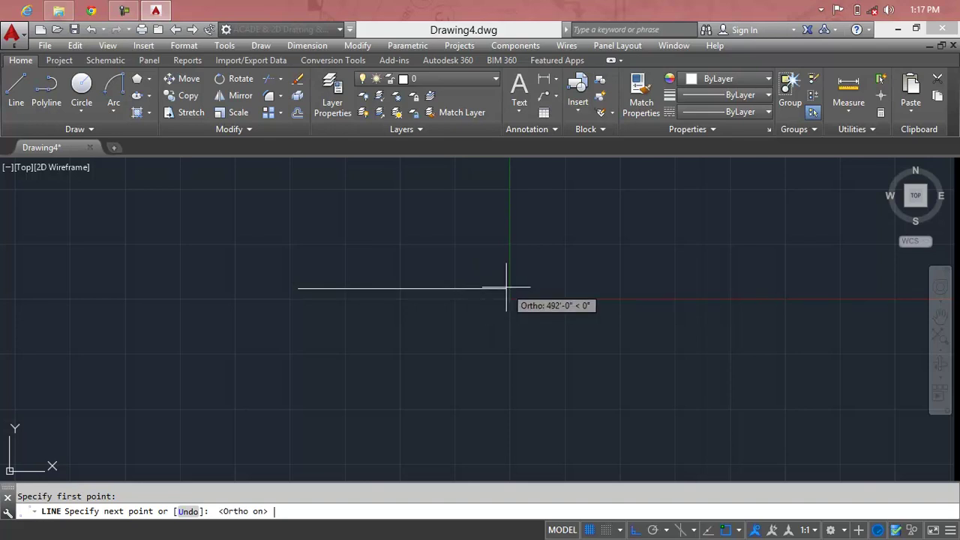
{"action": "type", "text": "10'"}
{"action": "key", "text": "Return"}
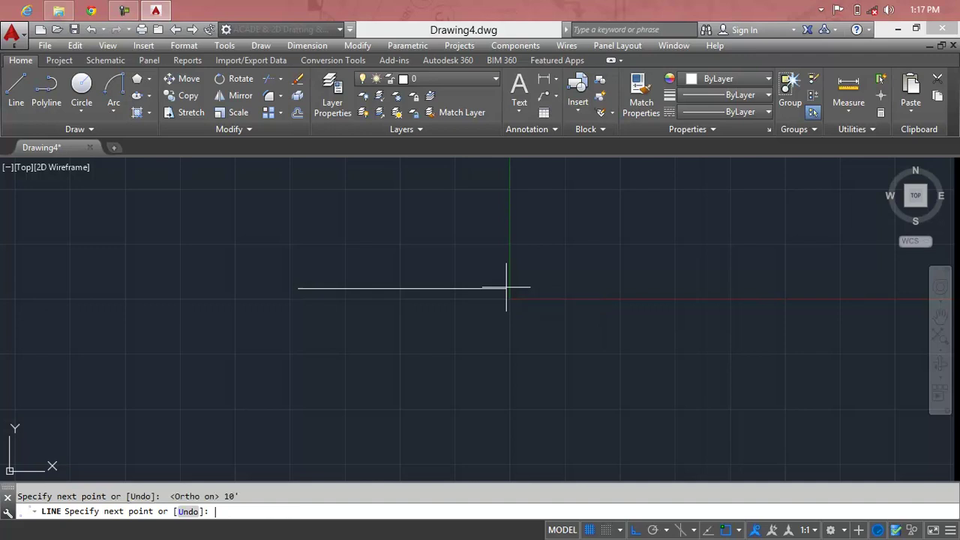
{"action": "key", "text": "Return"}
{"action": "scroll", "coordinate": [285, 284], "scroll_direction": "up", "scroll_amount": 5}
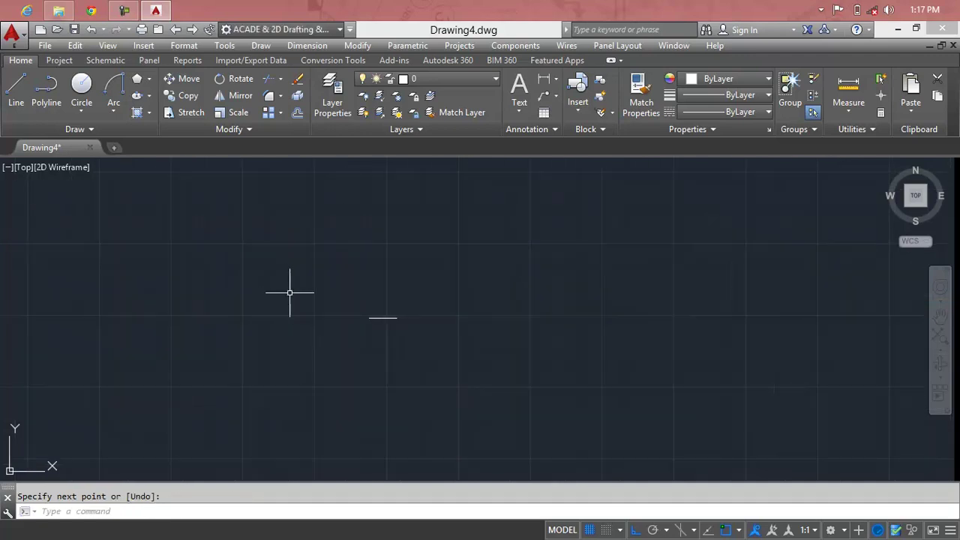
{"action": "scroll", "coordinate": [407, 316], "scroll_direction": "up", "scroll_amount": 5}
{"action": "scroll", "coordinate": [407, 316], "scroll_direction": "up", "scroll_amount": 5}
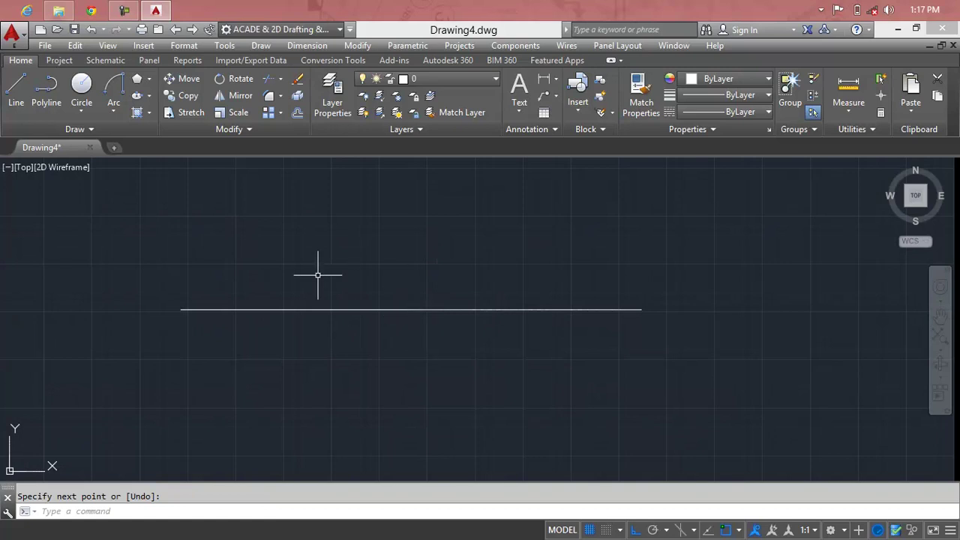
- Attempt a Start, End, Radius arc between the line's endpoints with a radius of 10
{"action": "left_click", "coordinate": [113, 110]}
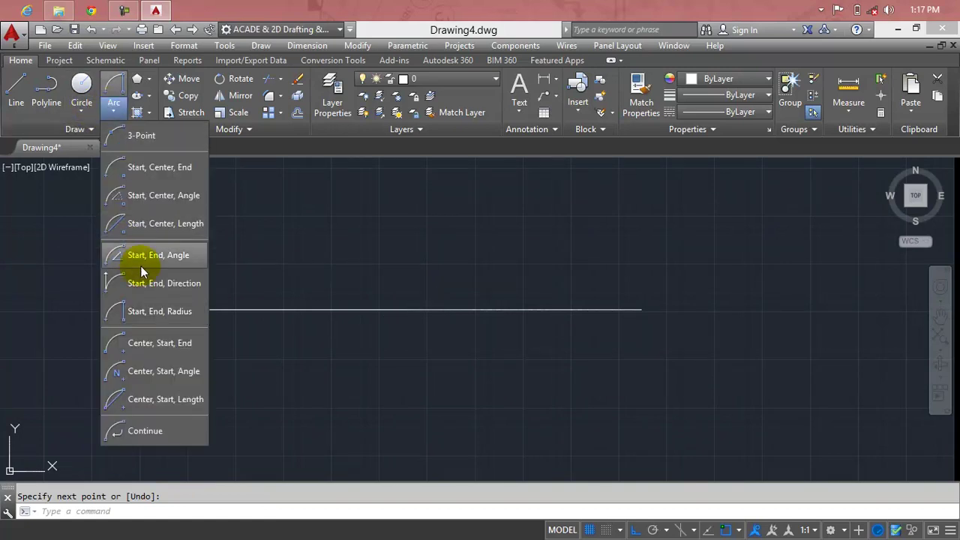
{"action": "left_click", "coordinate": [152, 312]}
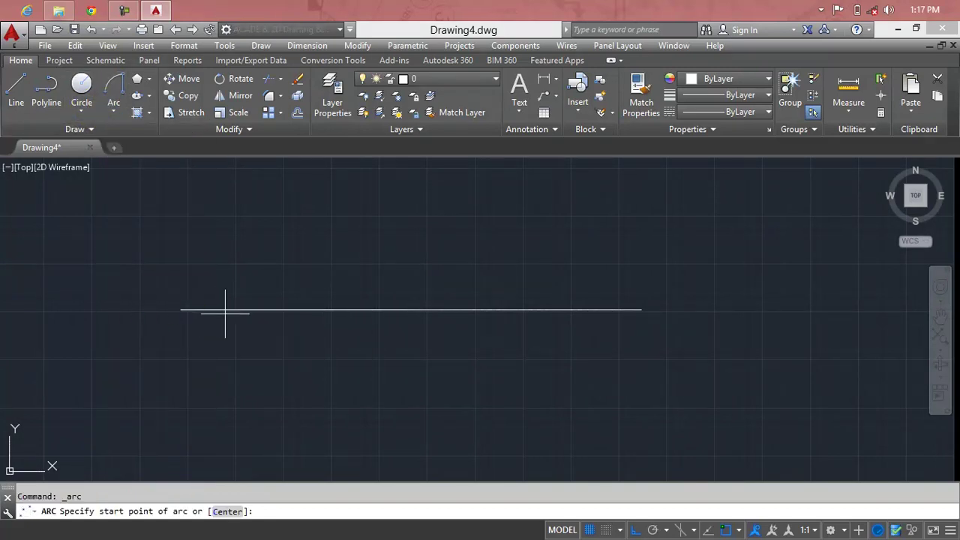
{"action": "left_click", "coordinate": [181, 309]}
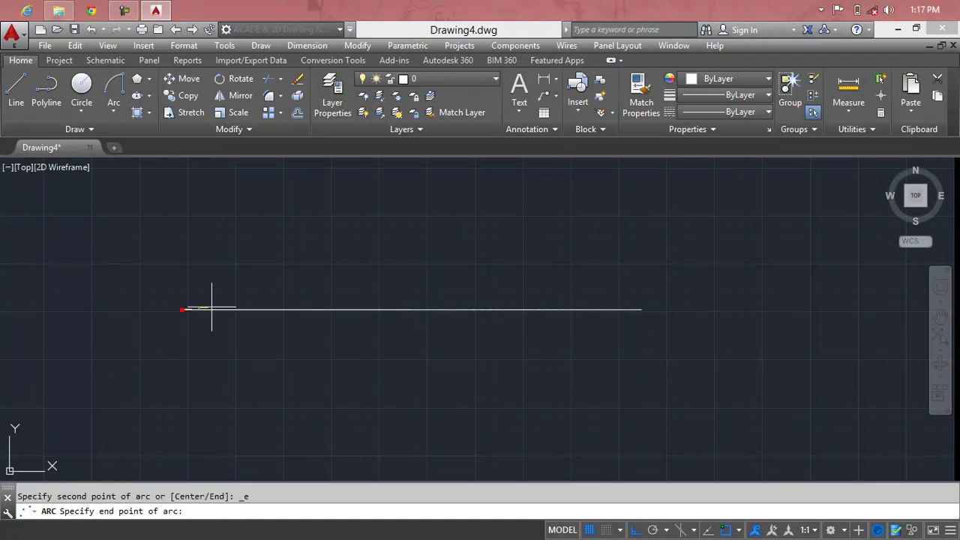
{"action": "left_click", "coordinate": [642, 309]}
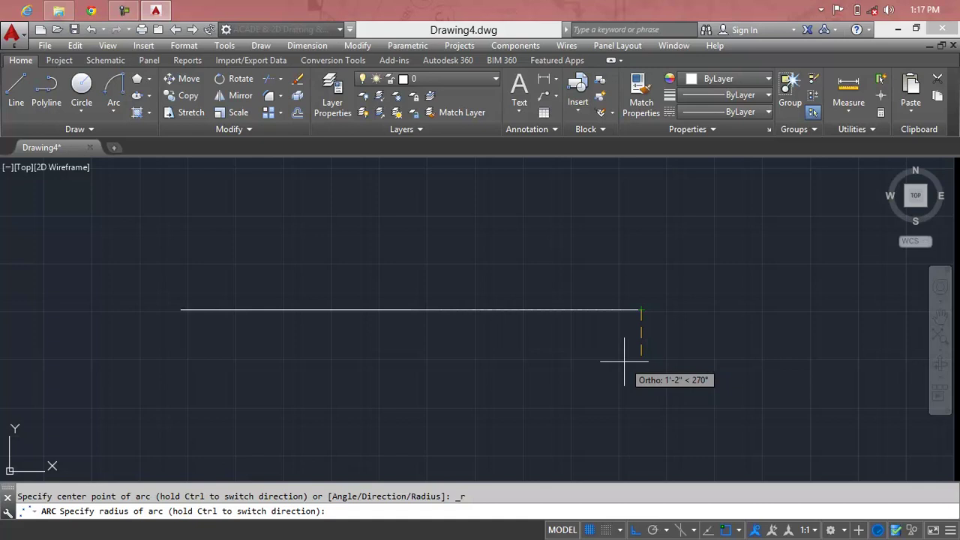
{"action": "key", "text": "F8"}
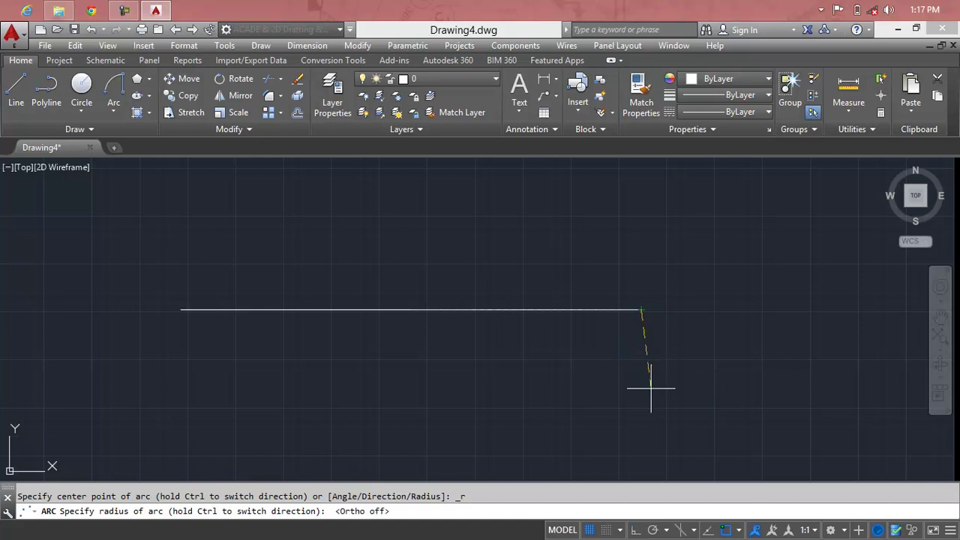
{"action": "type", "text": "10"}
{"action": "key", "text": "Return"}
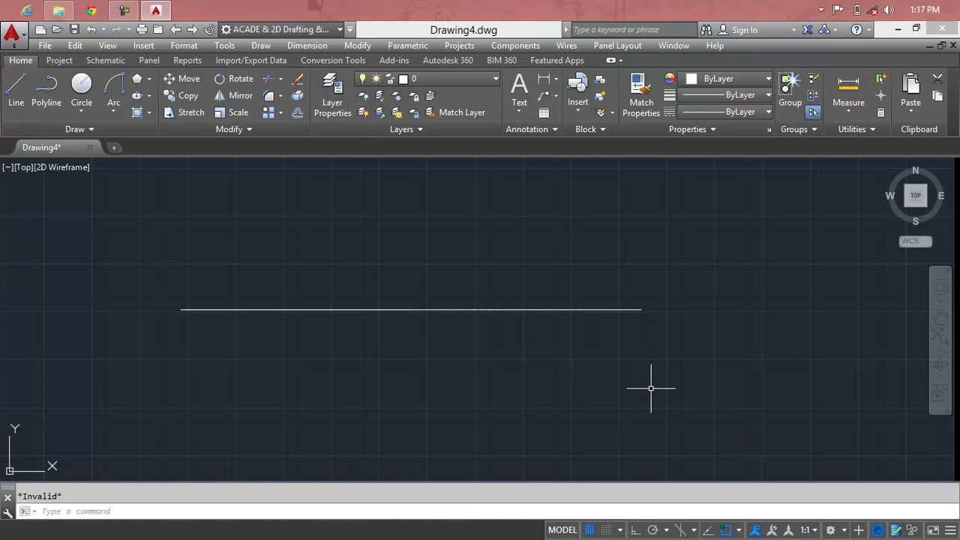
- Redraw the Start, End, Radius arc between the line's ends with a 5' radius and select it
{"action": "left_click", "coordinate": [115, 111]}
{"action": "left_click", "coordinate": [184, 313]}
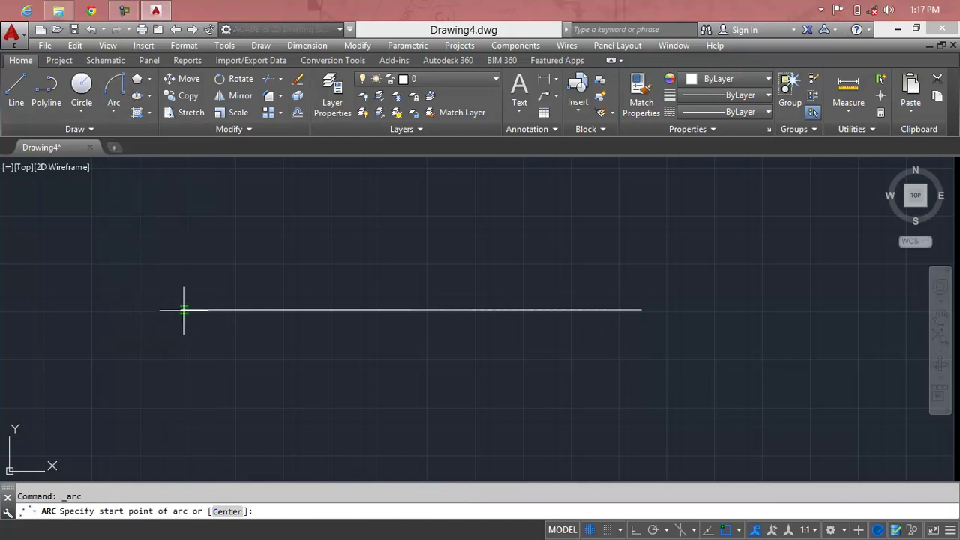
{"action": "left_click", "coordinate": [181, 309]}
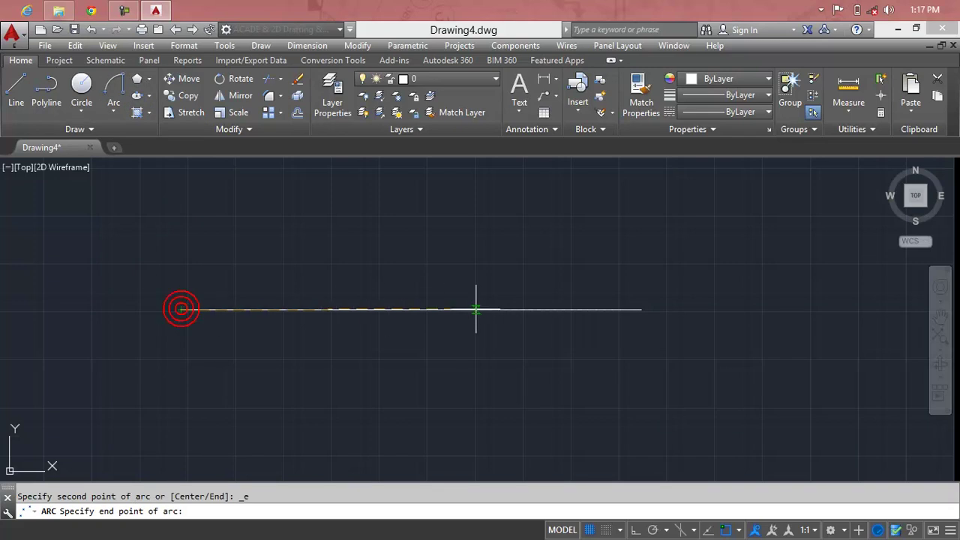
{"action": "left_click", "coordinate": [641, 309]}
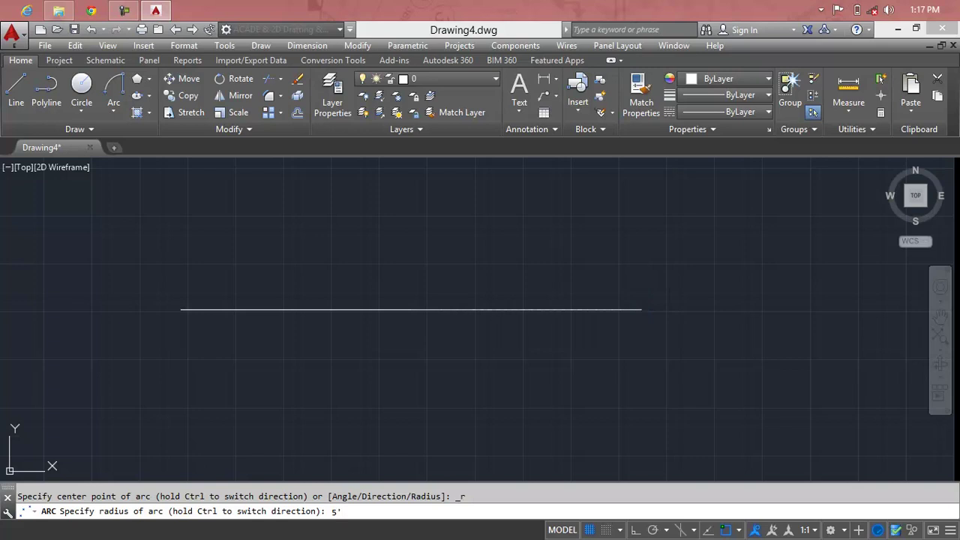
{"action": "key", "text": "Return"}
{"action": "scroll", "coordinate": [490, 288], "scroll_direction": "down", "scroll_amount": 2}
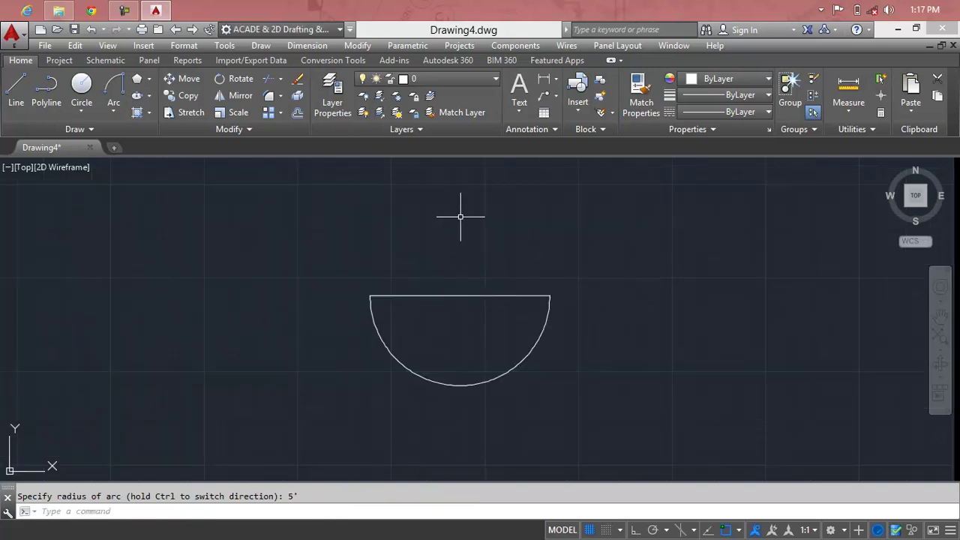
{"action": "left_click", "coordinate": [501, 376]}
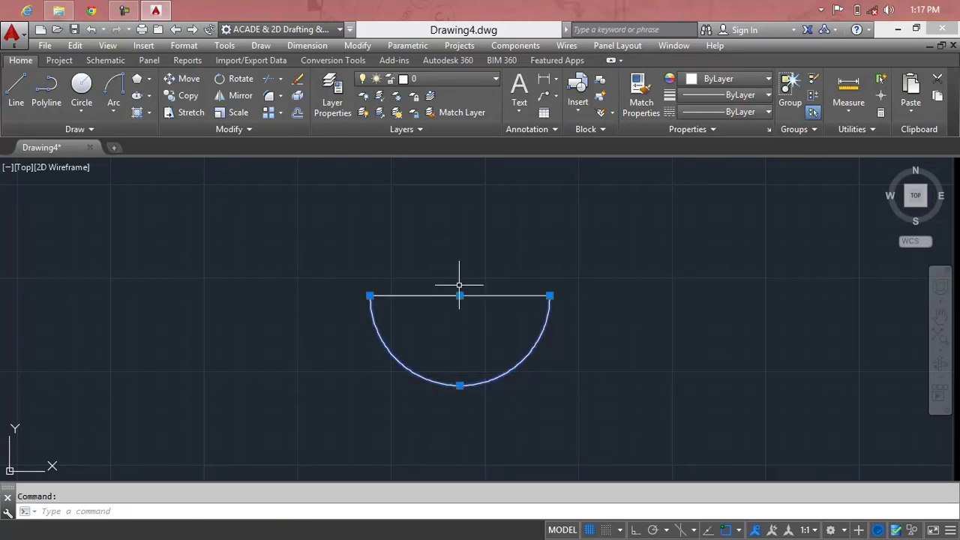
{"action": "left_click", "coordinate": [113, 113]}
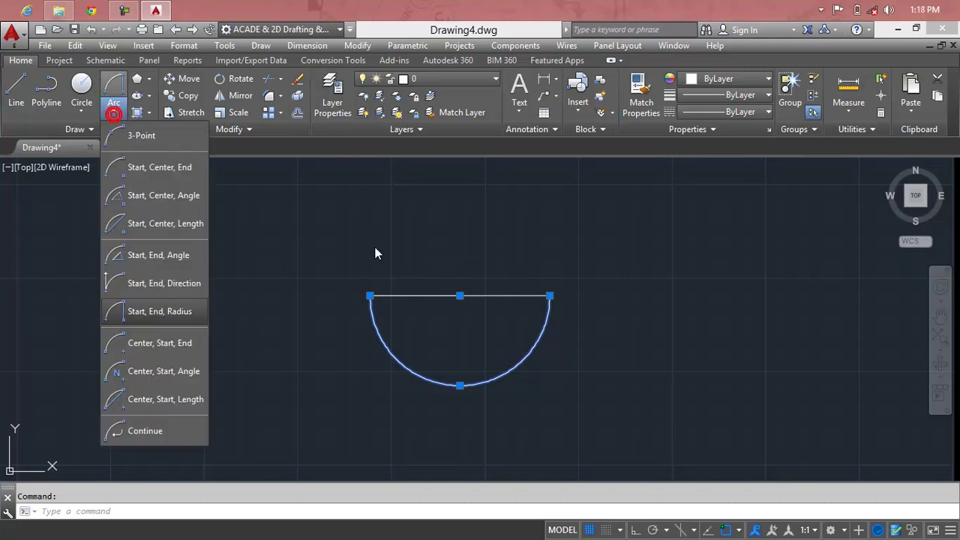
{"action": "left_click", "coordinate": [183, 311]}
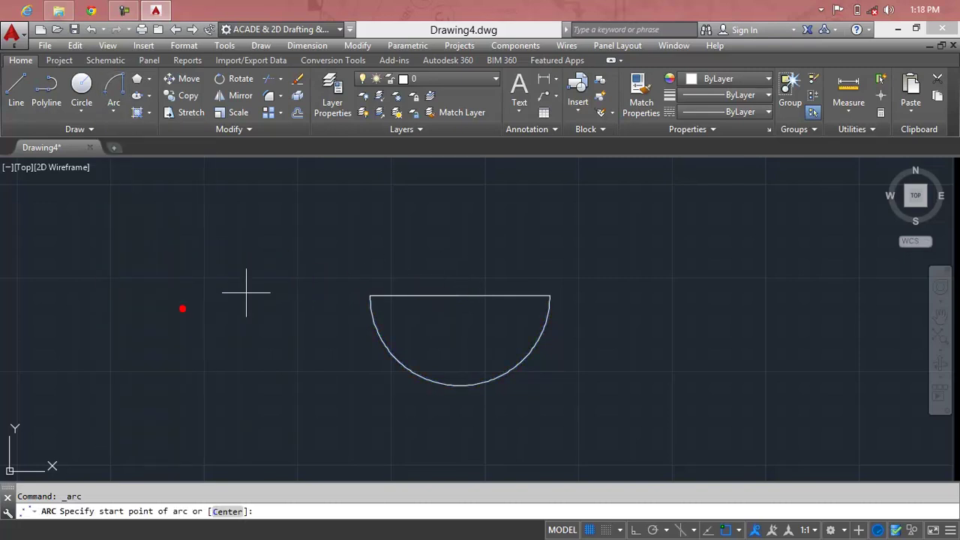
{"action": "left_click", "coordinate": [370, 296]}
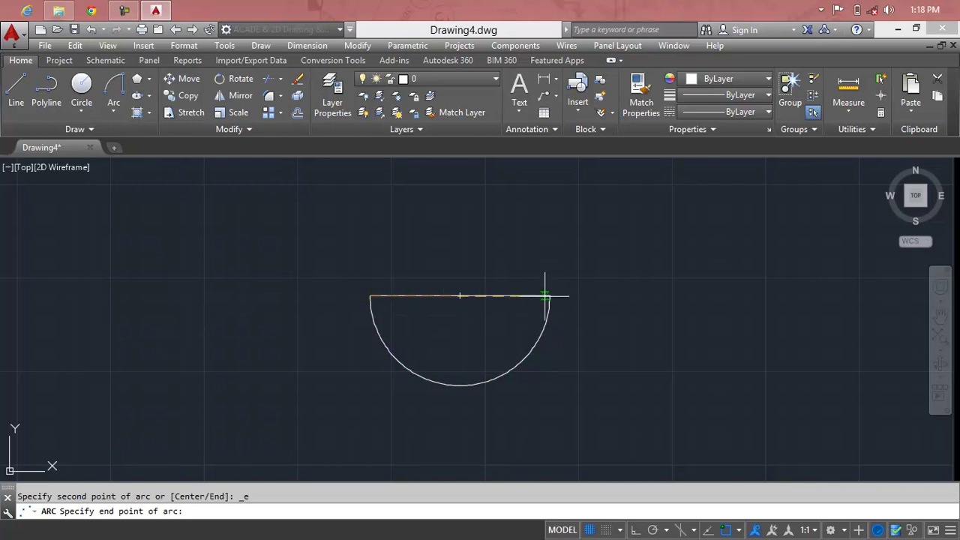
{"action": "left_click", "coordinate": [549, 296]}
{"action": "type", "text": "10'"}
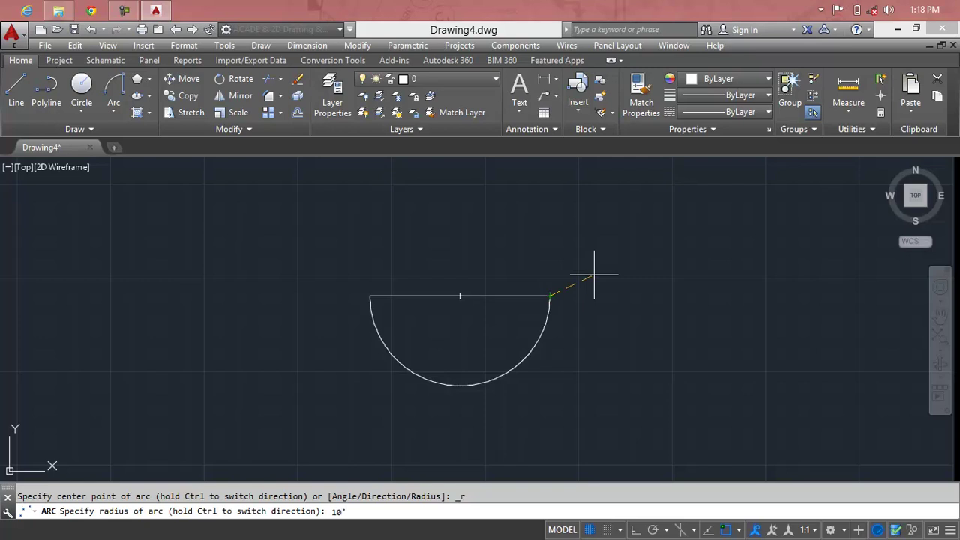
{"action": "key", "text": "Return"}
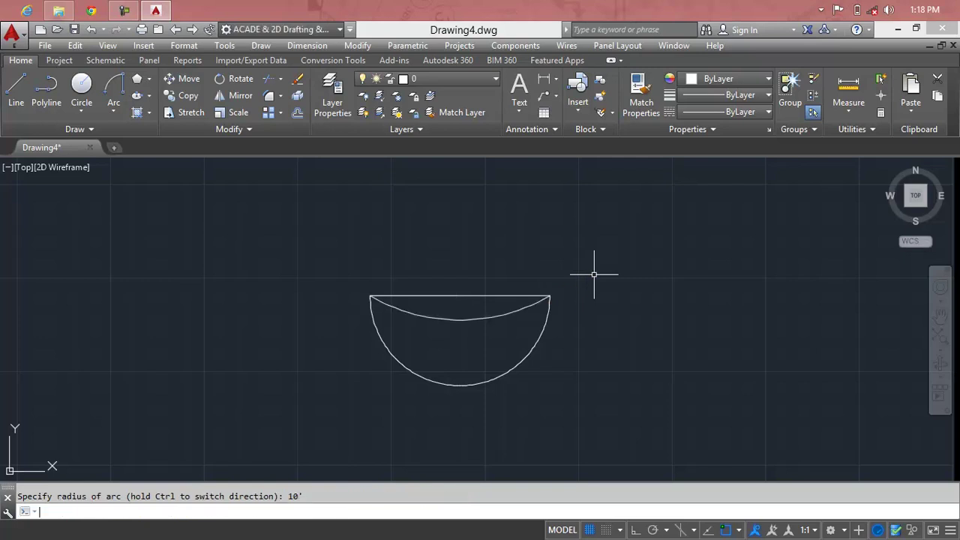
{"action": "left_click", "coordinate": [522, 310]}
{"action": "key", "text": "Delete"}
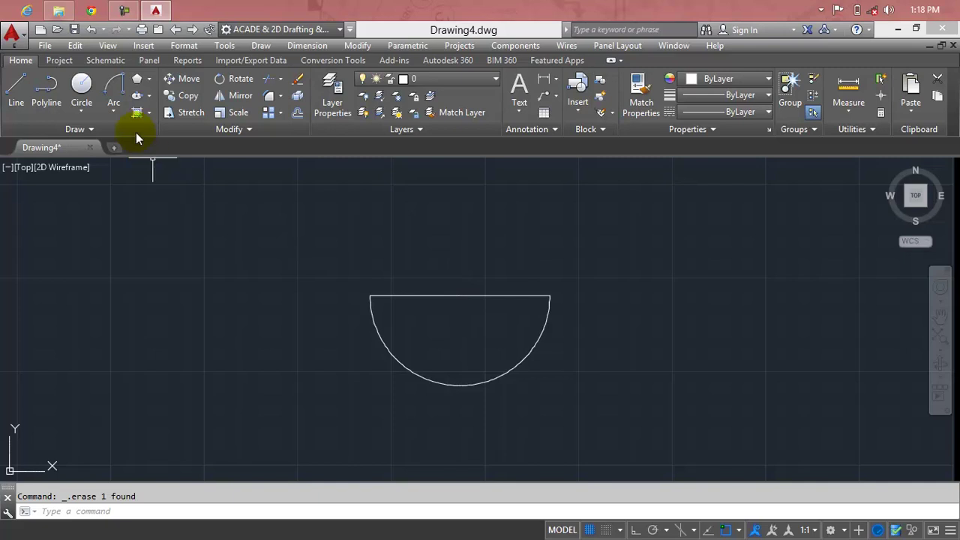
- Draw a Center, Start, End arc from the midpoint, right end to left end; delete the lower half-circle
{"action": "left_click", "coordinate": [117, 113]}
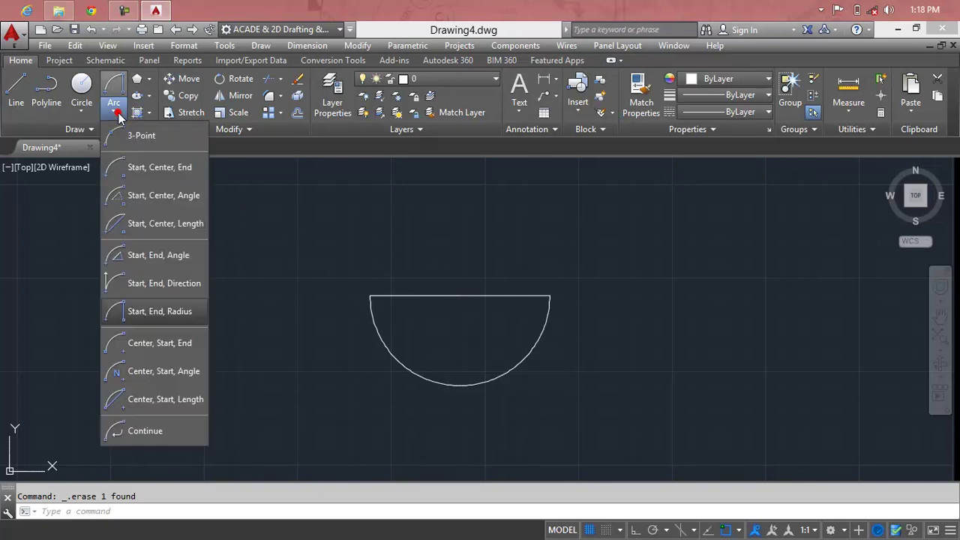
{"action": "left_click", "coordinate": [187, 350]}
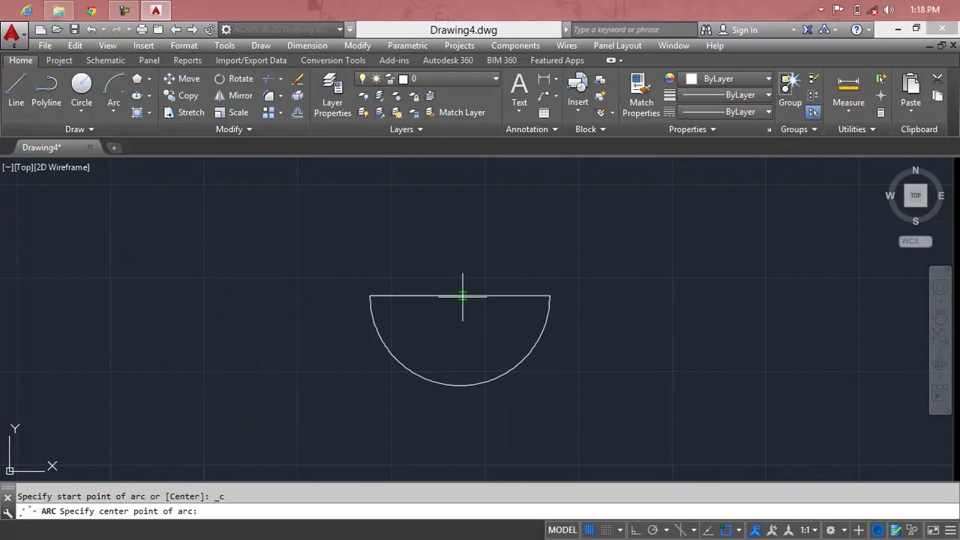
{"action": "left_click", "coordinate": [460, 295]}
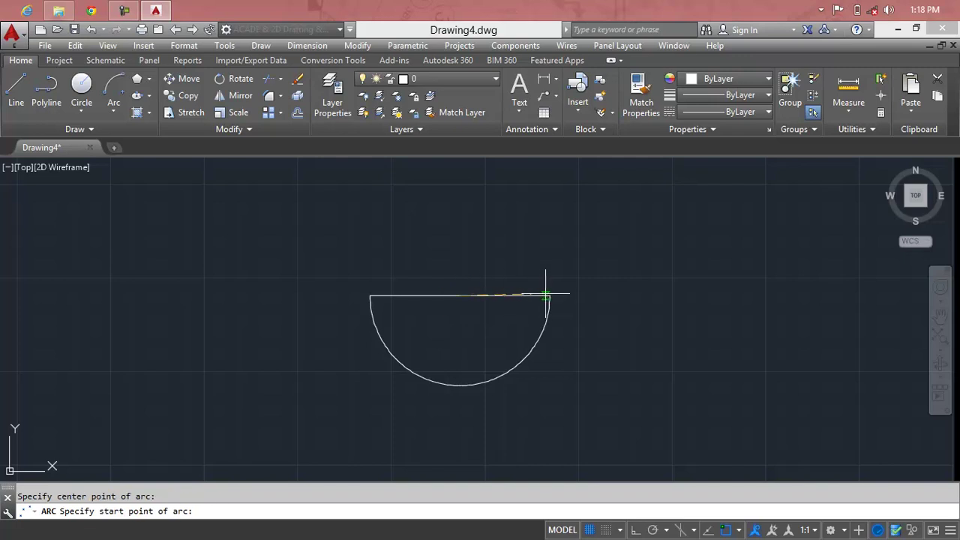
{"action": "left_click", "coordinate": [550, 296]}
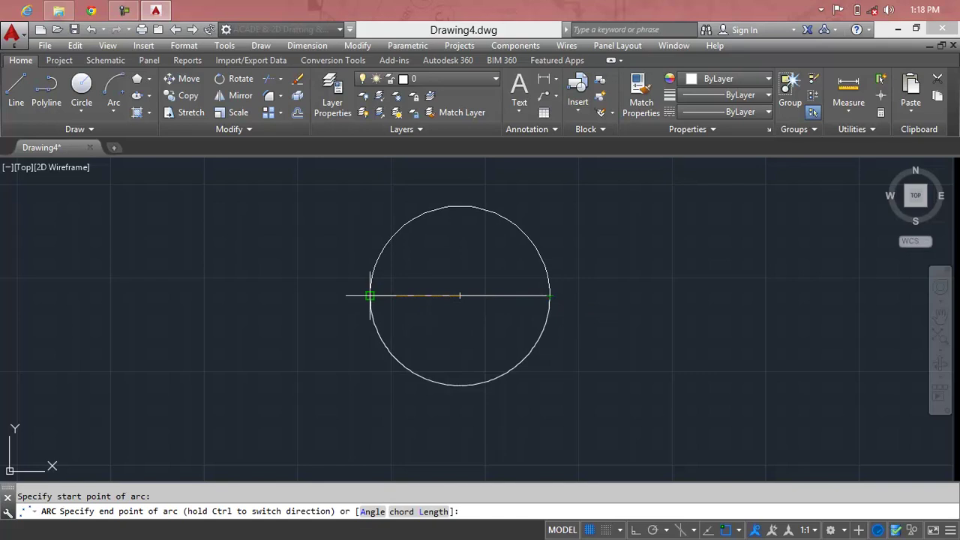
{"action": "left_click", "coordinate": [373, 296]}
{"action": "left_click", "coordinate": [450, 383]}
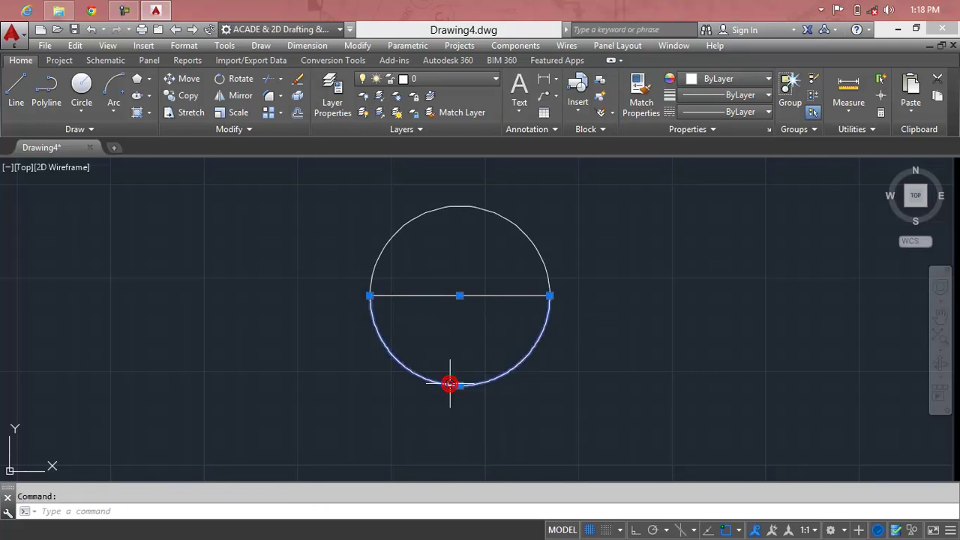
{"action": "key", "text": "Delete"}
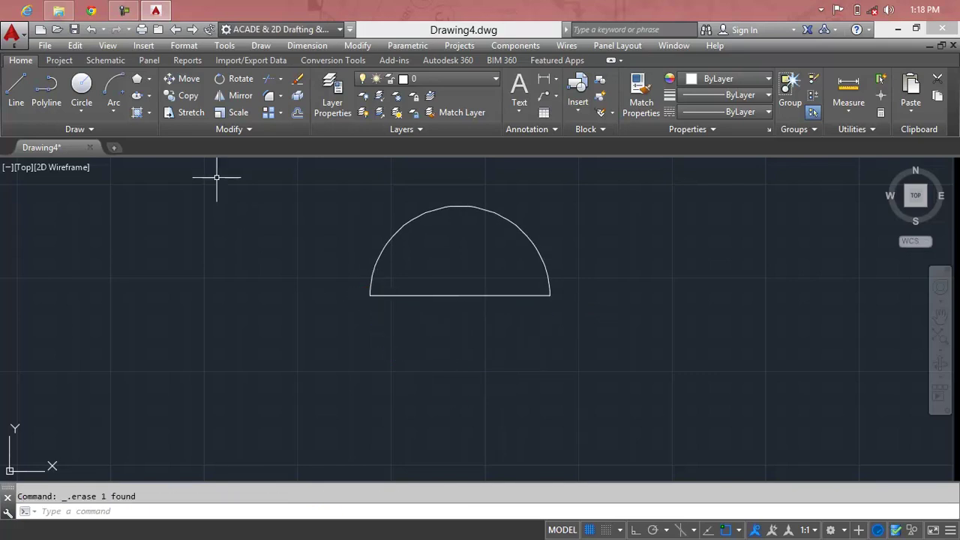
- Draw a Center, Start, End arc from the left end to the right end, then delete both arcs
{"action": "left_click", "coordinate": [113, 111]}
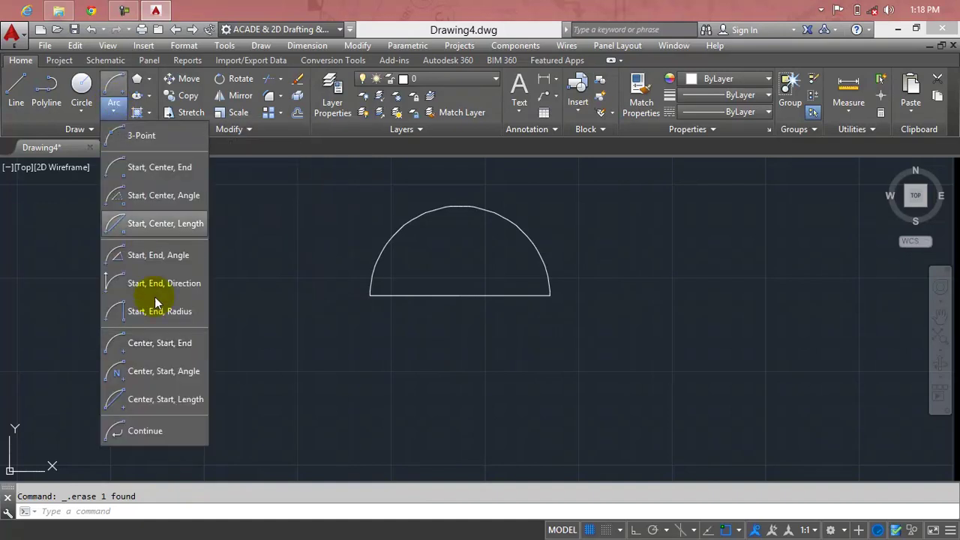
{"action": "left_click", "coordinate": [166, 346]}
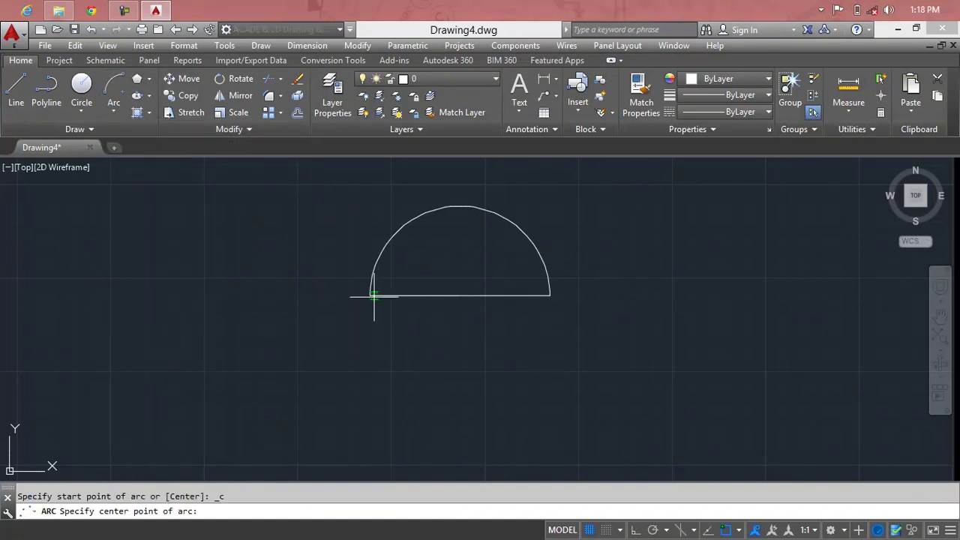
{"action": "left_click", "coordinate": [453, 295]}
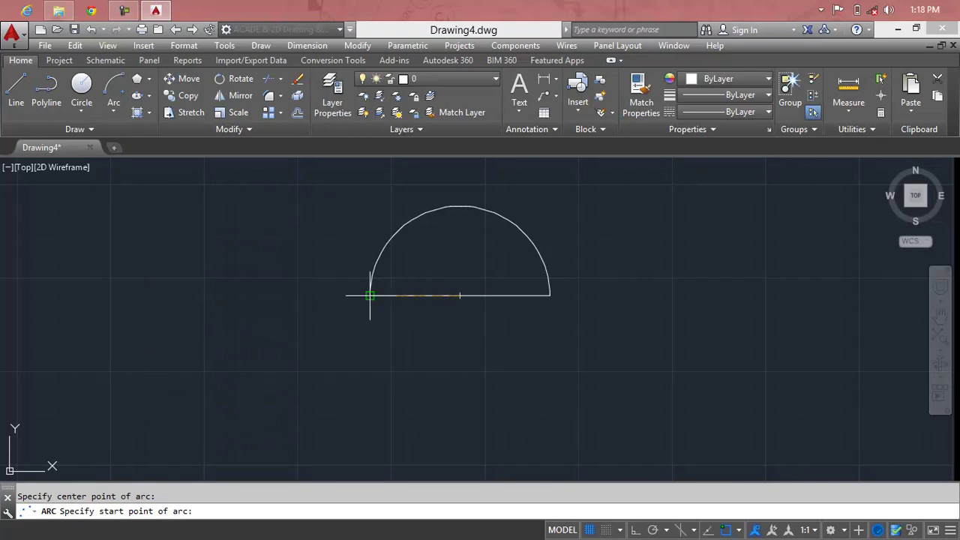
{"action": "left_click", "coordinate": [370, 296]}
{"action": "left_click", "coordinate": [550, 295]}
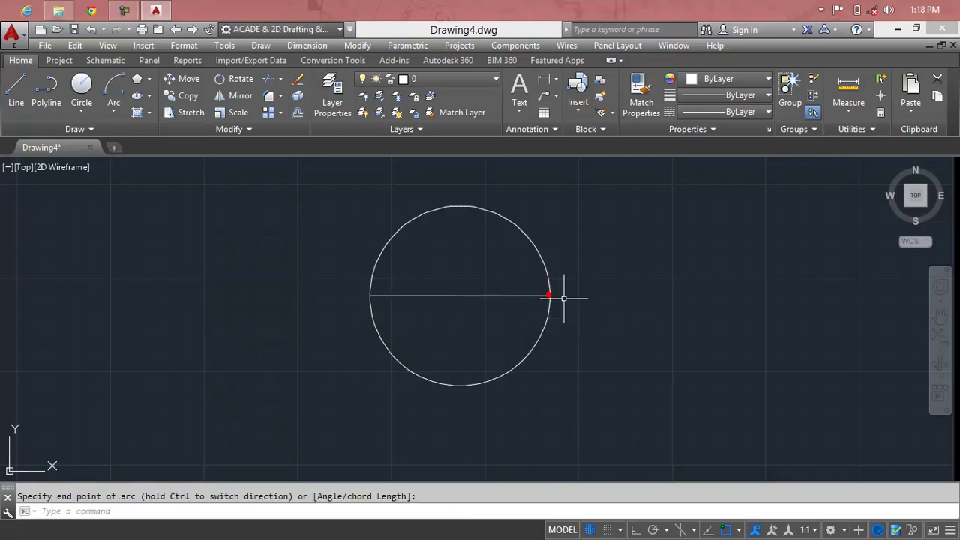
{"action": "left_click", "coordinate": [611, 338]}
{"action": "left_click", "coordinate": [509, 338]}
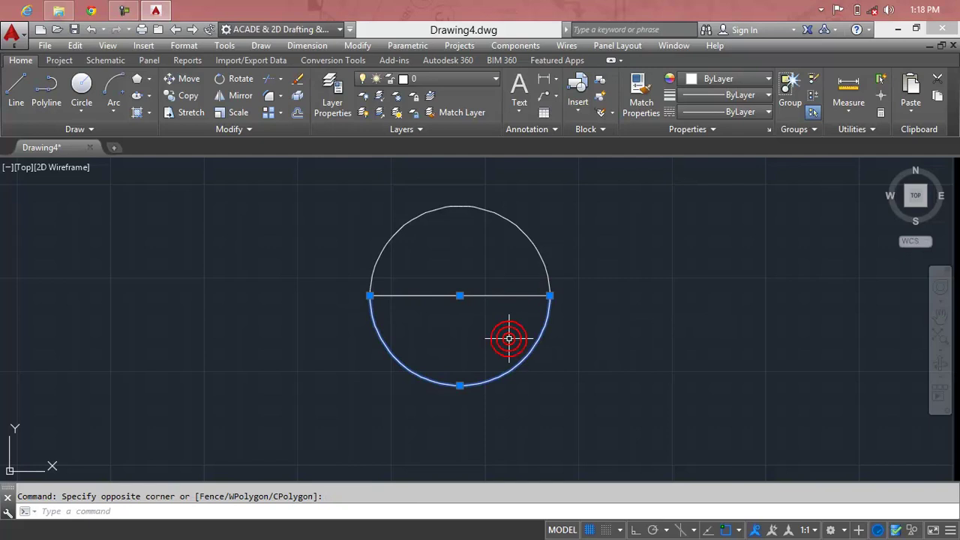
{"action": "key", "text": "Delete"}
{"action": "left_click", "coordinate": [545, 262]}
{"action": "key", "text": "Delete"}
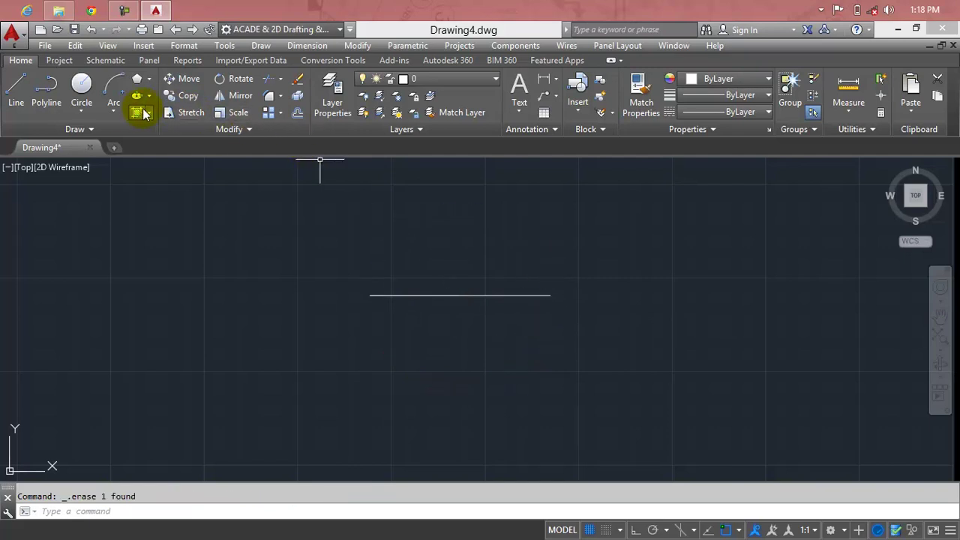
- Draw two 45° Center, Start, Angle arcs centred on the midpoint, starting at the right and left ends
{"action": "left_click", "coordinate": [113, 110]}
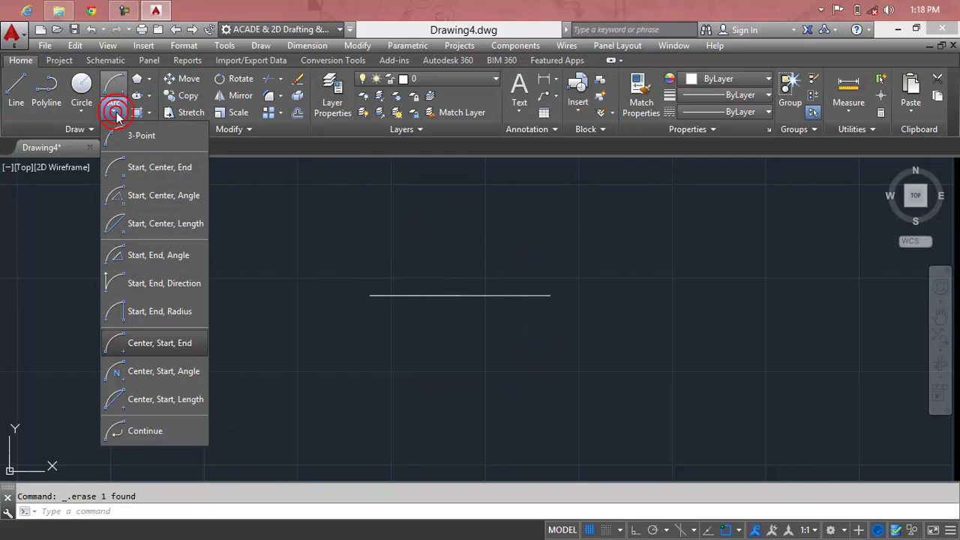
{"action": "left_click", "coordinate": [154, 371]}
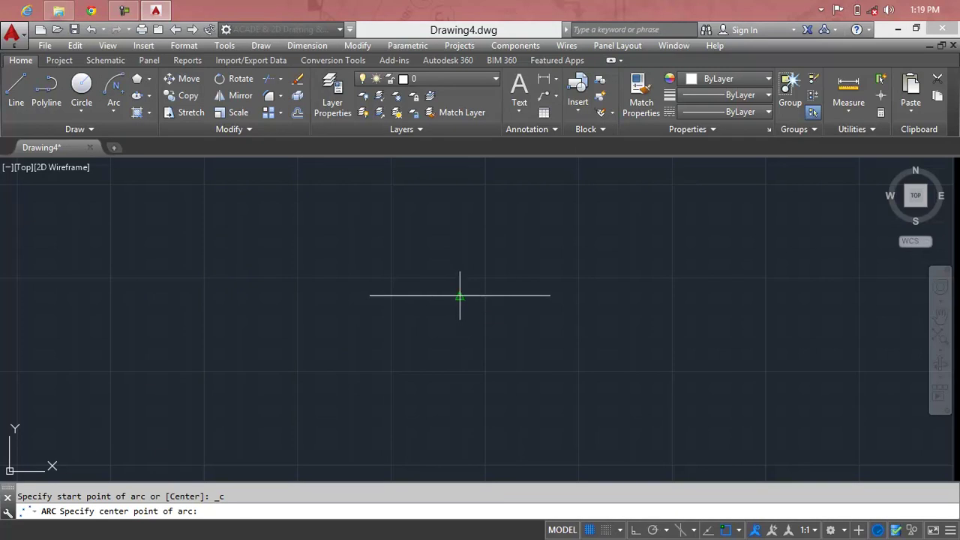
{"action": "left_click", "coordinate": [460, 296]}
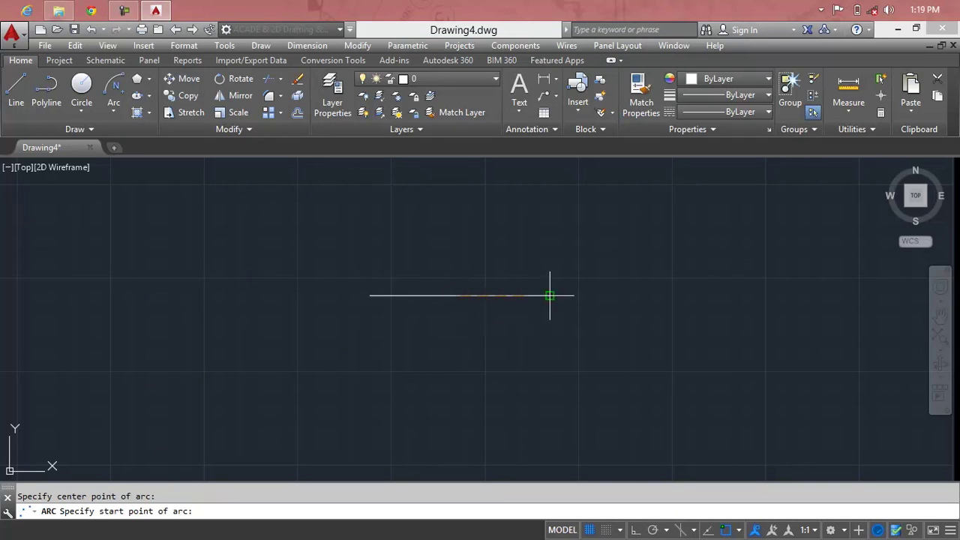
{"action": "left_click", "coordinate": [550, 296]}
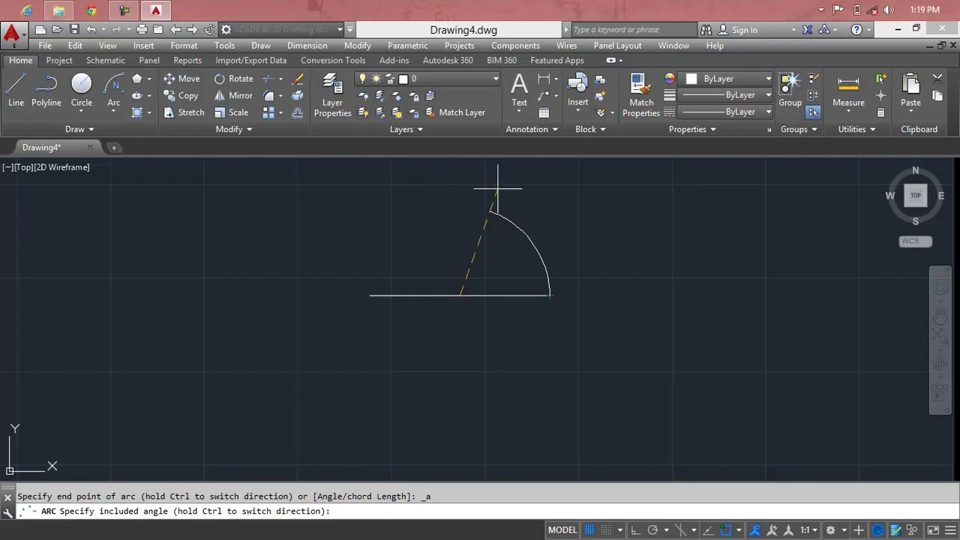
{"action": "type", "text": "45"}
{"action": "key", "text": "Return"}
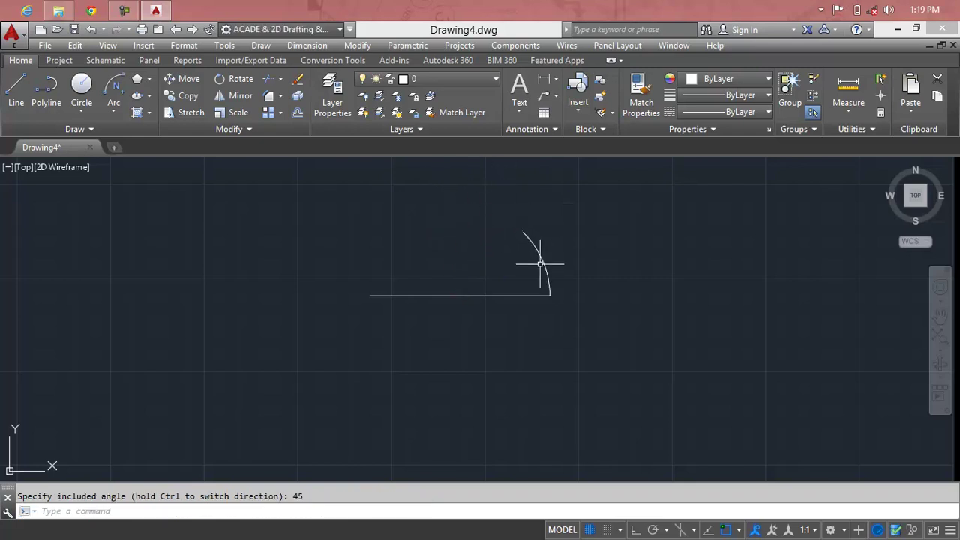
{"action": "left_click", "coordinate": [113, 88]}
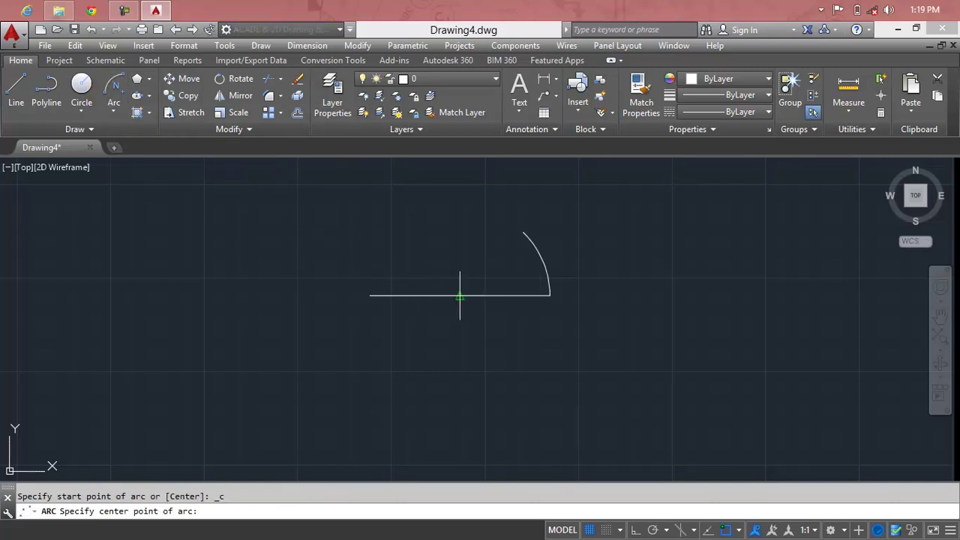
{"action": "left_click", "coordinate": [460, 295]}
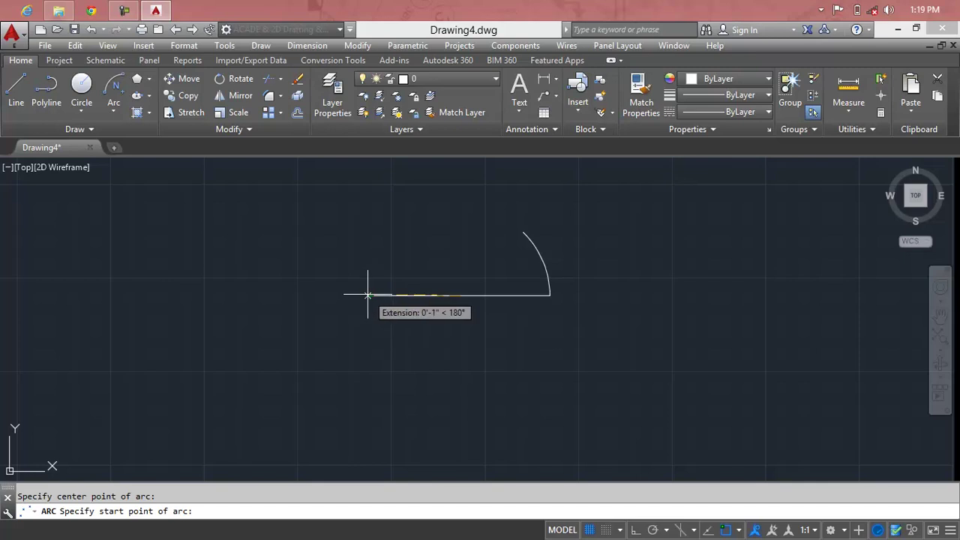
{"action": "left_click", "coordinate": [368, 294]}
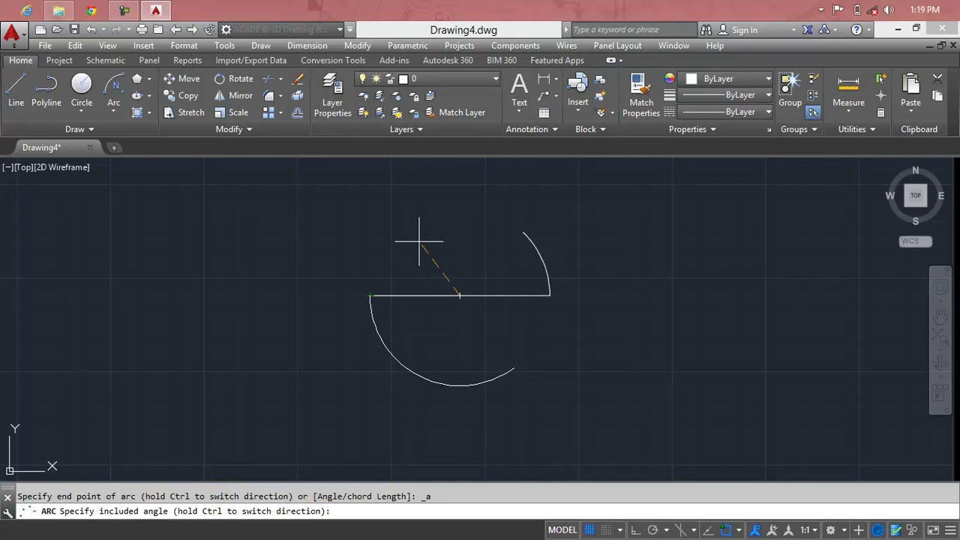
{"action": "type", "text": "45"}
{"action": "key", "text": "Return"}
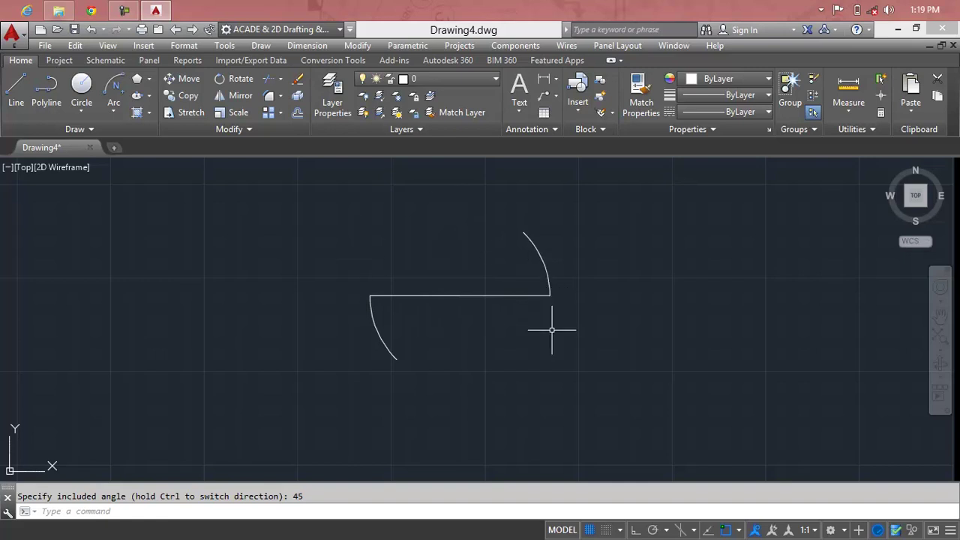
- Try Center, Start, Length arcs: cancel one centred on the left end, then retry from the midpoint
{"action": "left_click", "coordinate": [121, 114]}
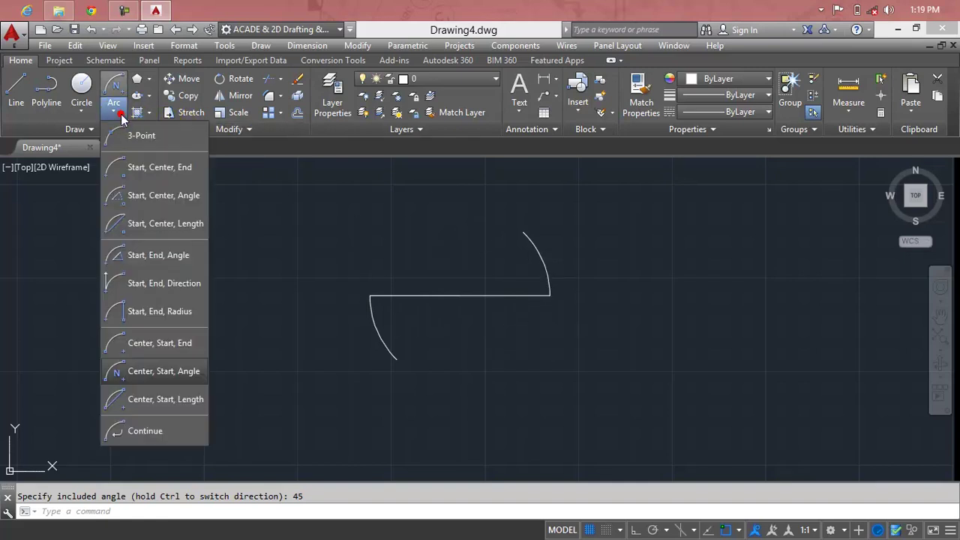
{"action": "left_click", "coordinate": [194, 401]}
{"action": "left_click", "coordinate": [370, 295]}
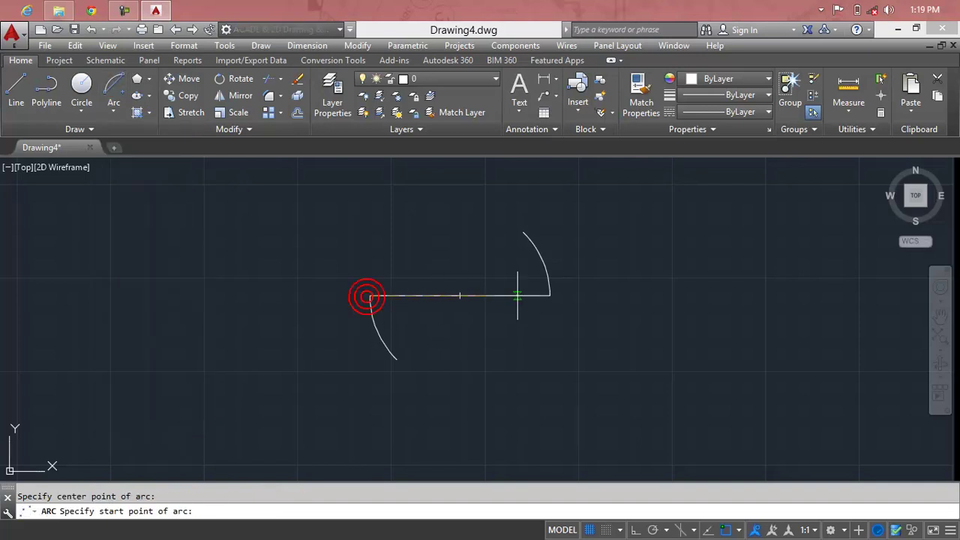
{"action": "left_click", "coordinate": [460, 296]}
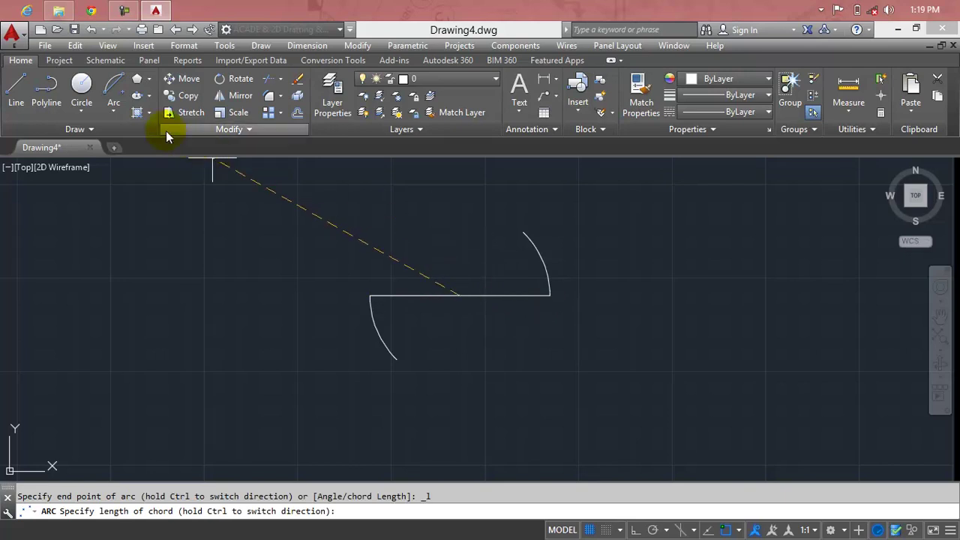
{"action": "key", "text": "Escape"}
{"action": "left_click", "coordinate": [113, 110]}
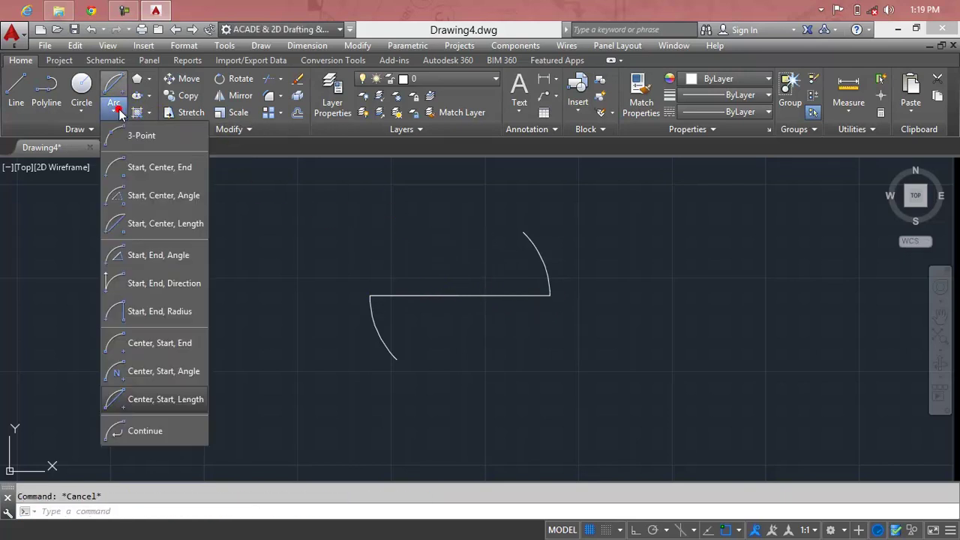
{"action": "left_click", "coordinate": [173, 399]}
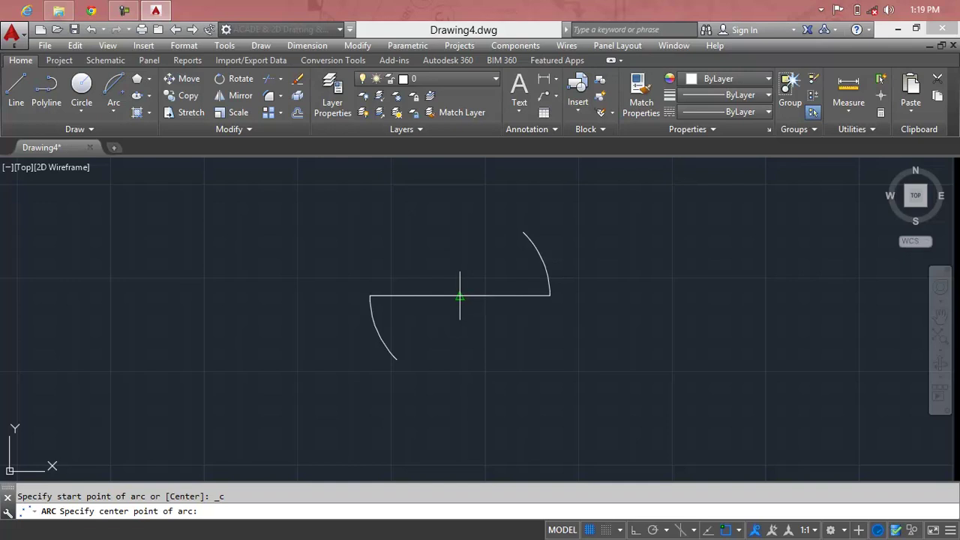
{"action": "left_click", "coordinate": [460, 296]}
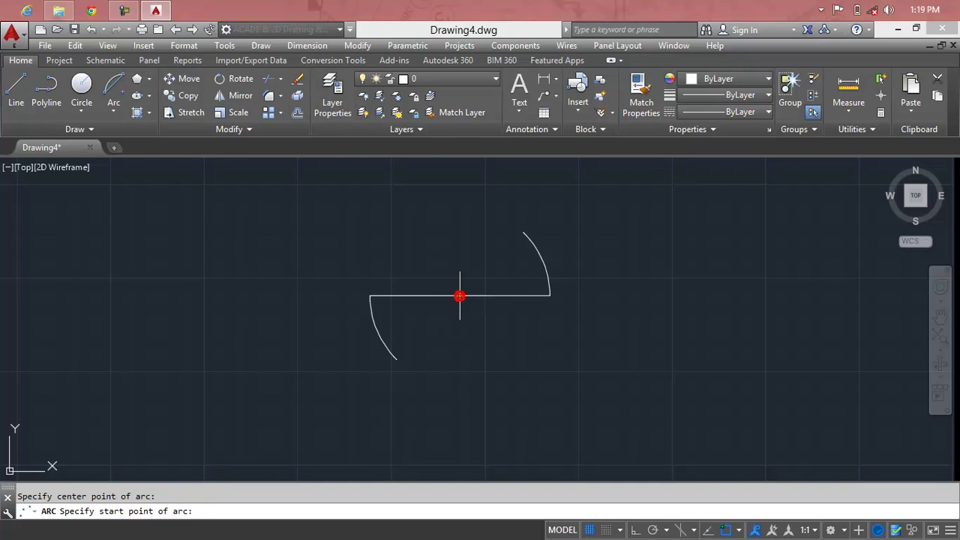
{"action": "left_click", "coordinate": [370, 295]}
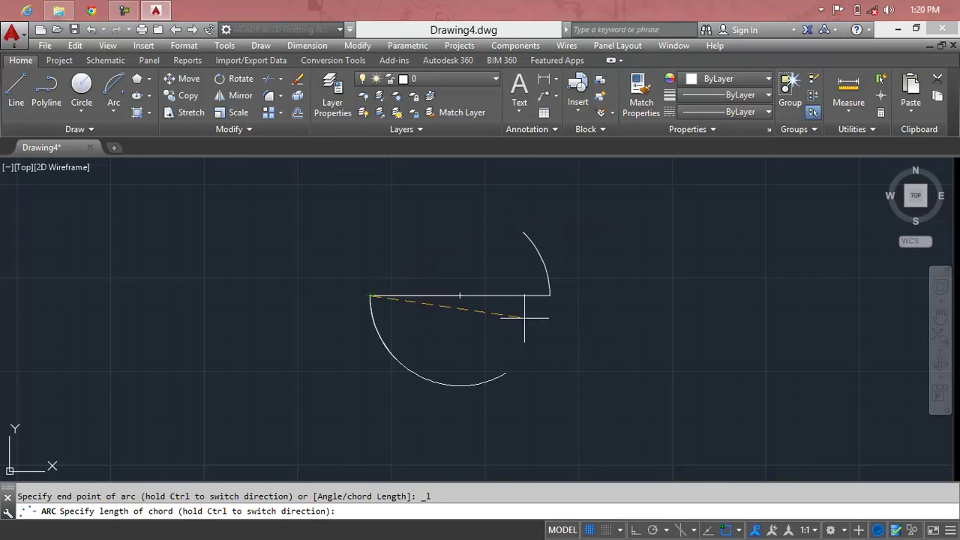
{"action": "type", "text": "12"}
{"action": "key", "text": "Return"}
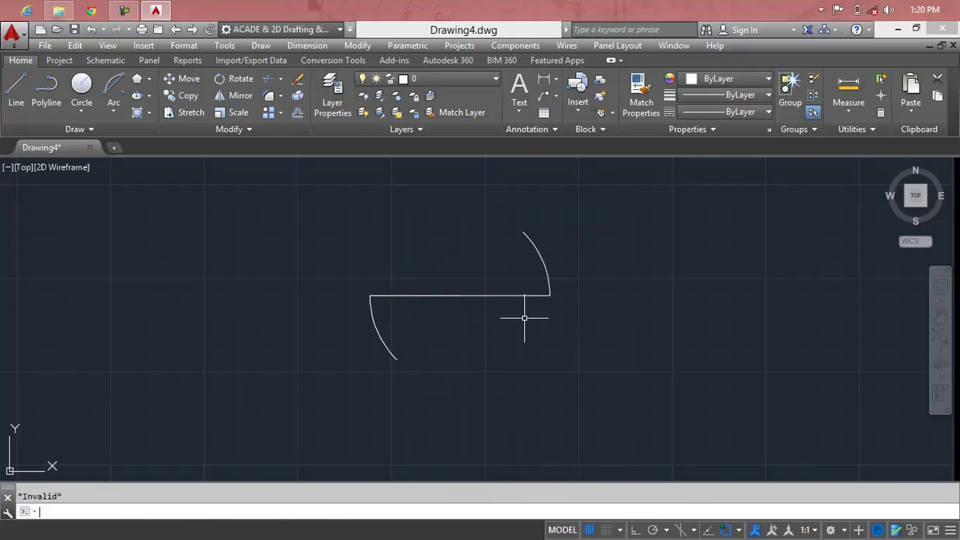
- Erase the leftover left and right arcs, leaving only the horizontal line
{"action": "left_click", "coordinate": [384, 350]}
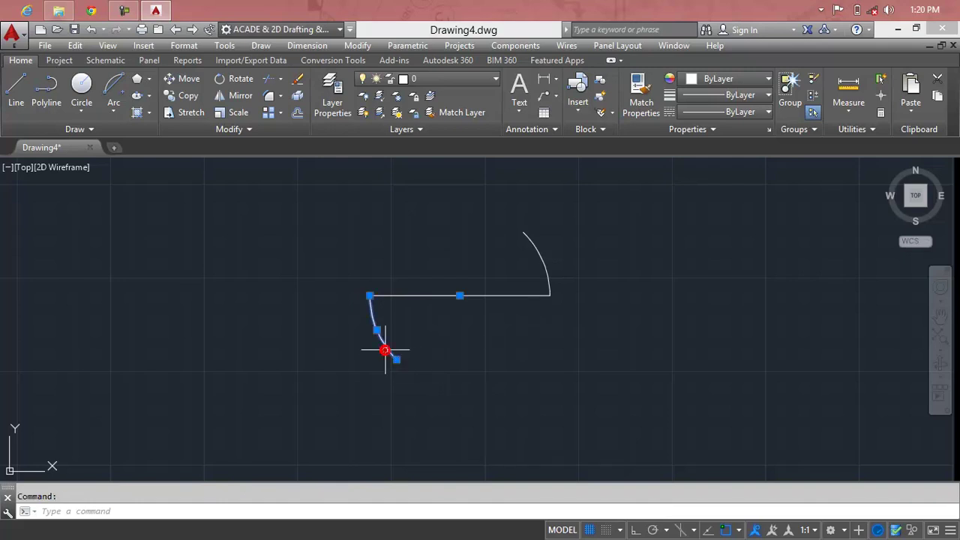
{"action": "key", "text": "Delete"}
{"action": "left_click", "coordinate": [542, 264]}
{"action": "key", "text": "Delete"}
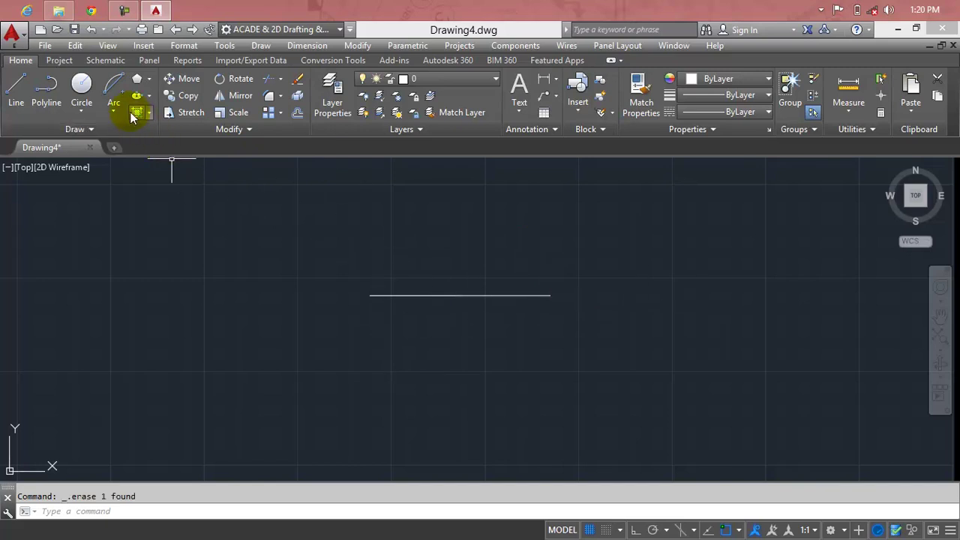
{"action": "left_click", "coordinate": [113, 111]}
- Draw a Center, Start, Length arc with a 10' chord from the midpoint and right end, then erase it
{"action": "left_click", "coordinate": [167, 399]}
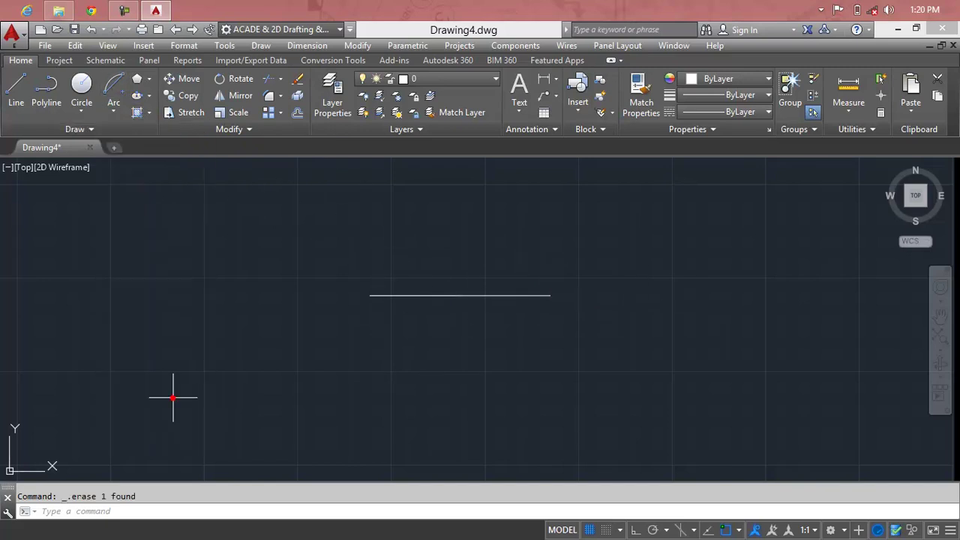
{"action": "left_click", "coordinate": [459, 295]}
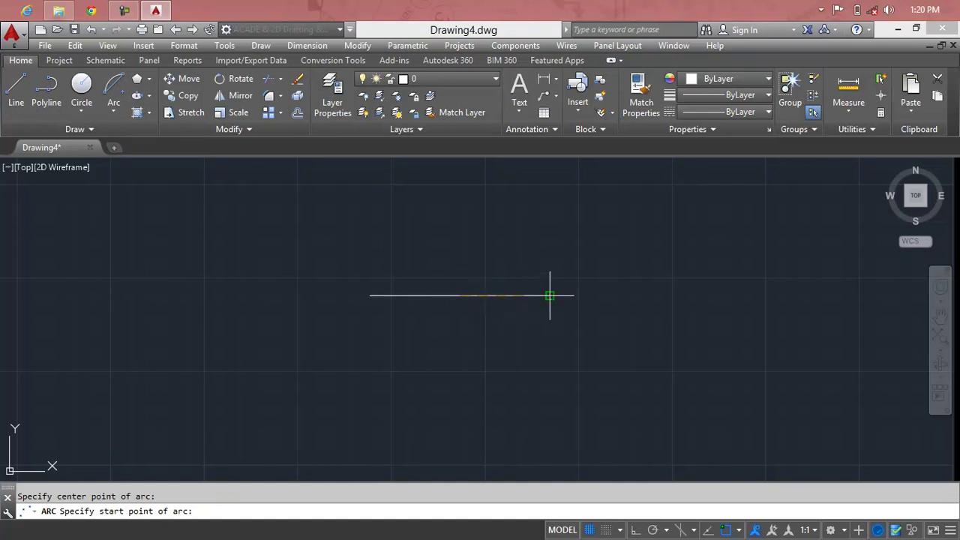
{"action": "left_click", "coordinate": [548, 295]}
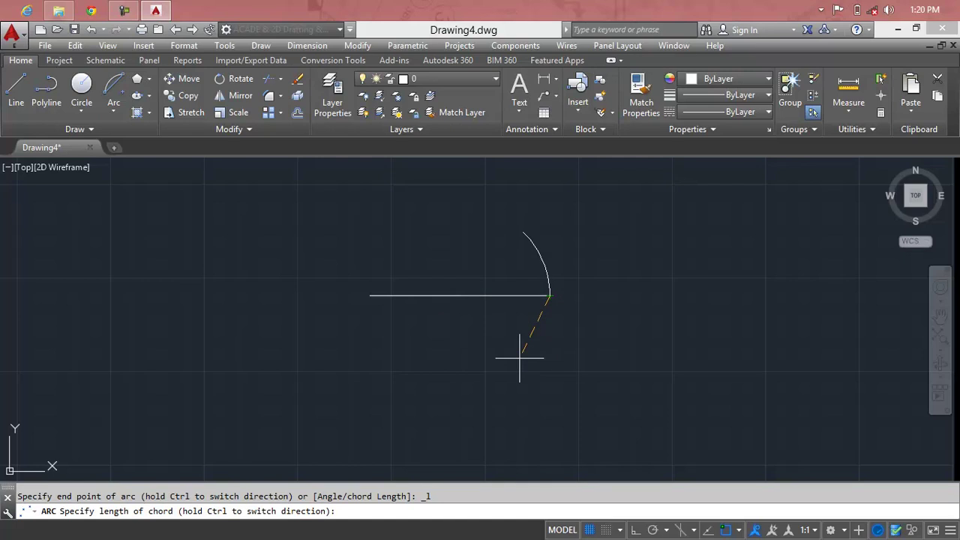
{"action": "type", "text": "10'"}
{"action": "key", "text": "Return"}
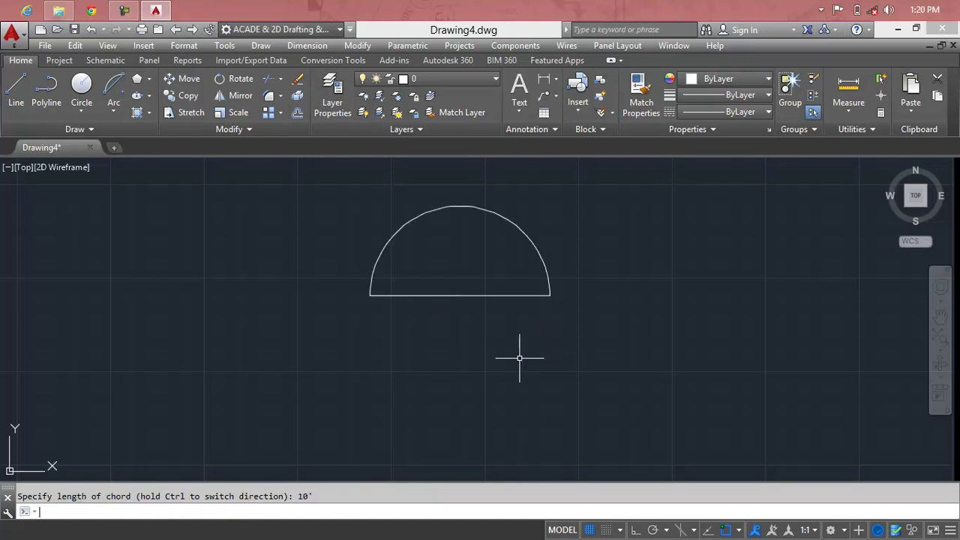
{"action": "left_click", "coordinate": [548, 283]}
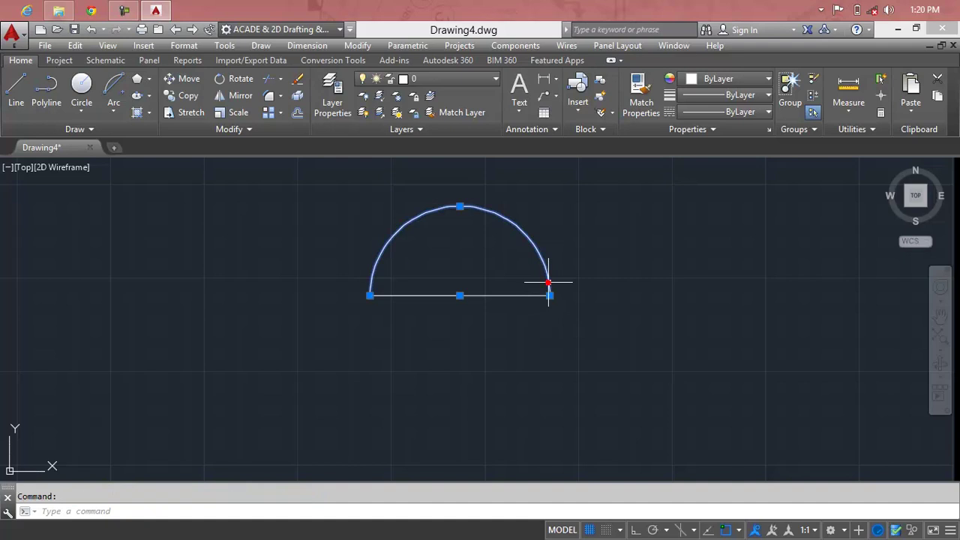
{"action": "key", "text": "Delete"}
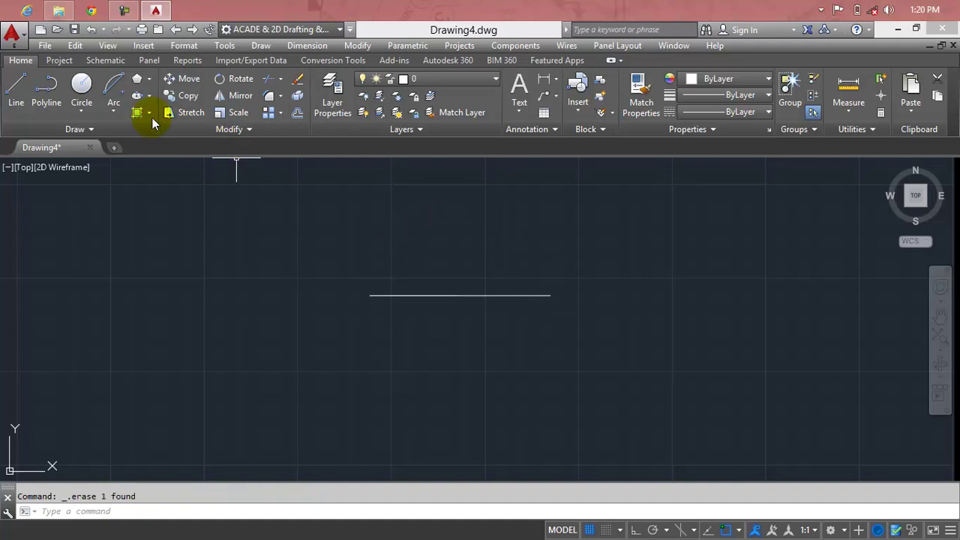
- Draw a 4' chord Center, Start, Length arc, then erase it and the horizontal line
{"action": "left_click", "coordinate": [113, 109]}
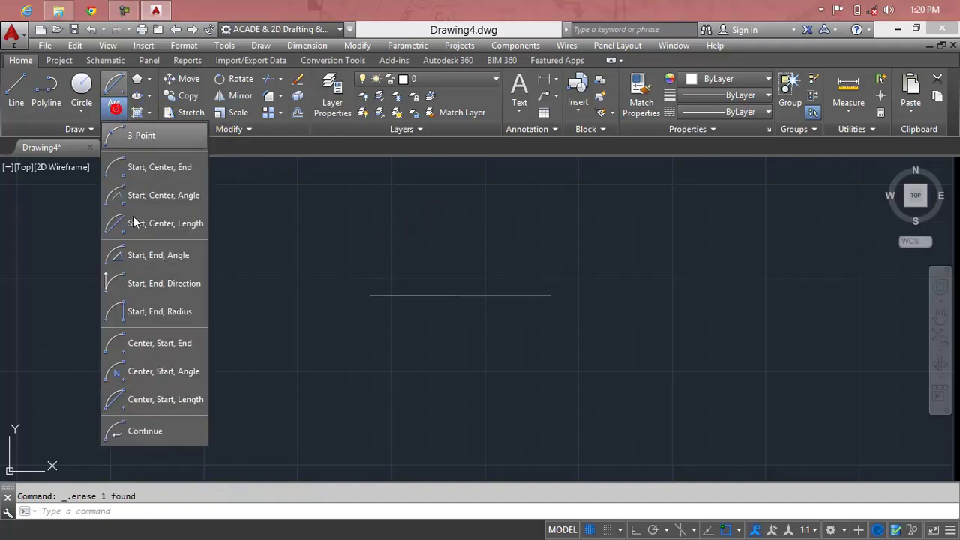
{"action": "left_click", "coordinate": [147, 401]}
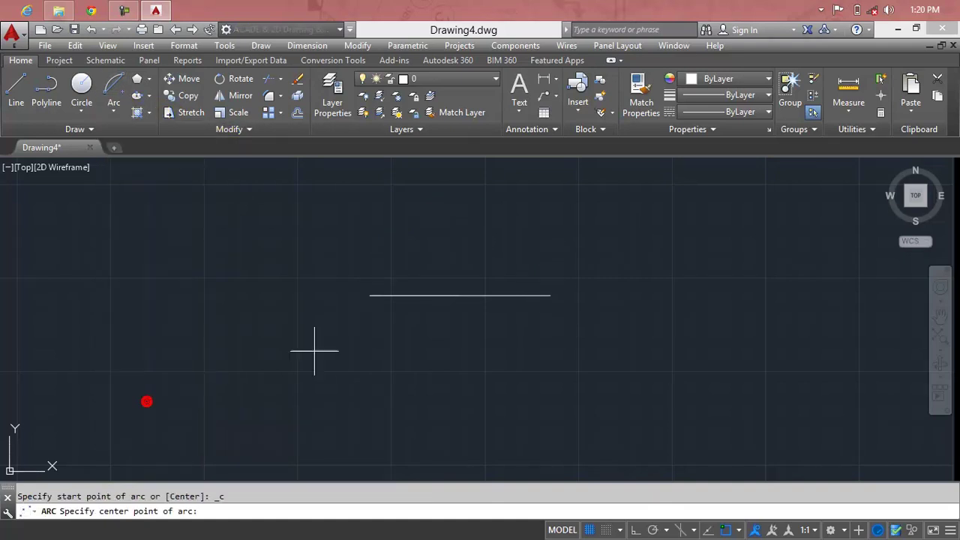
{"action": "left_click", "coordinate": [460, 296]}
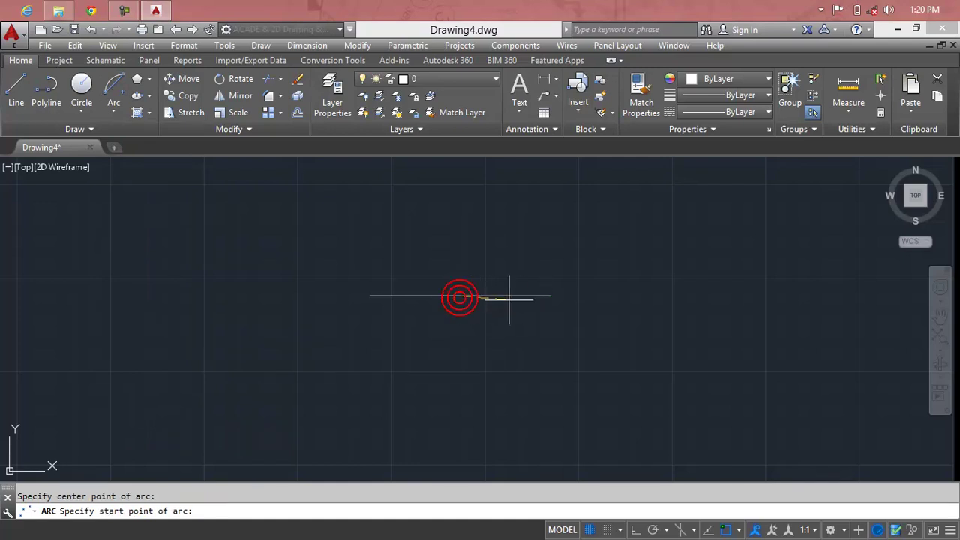
{"action": "left_click", "coordinate": [550, 296]}
{"action": "type", "text": "4'"}
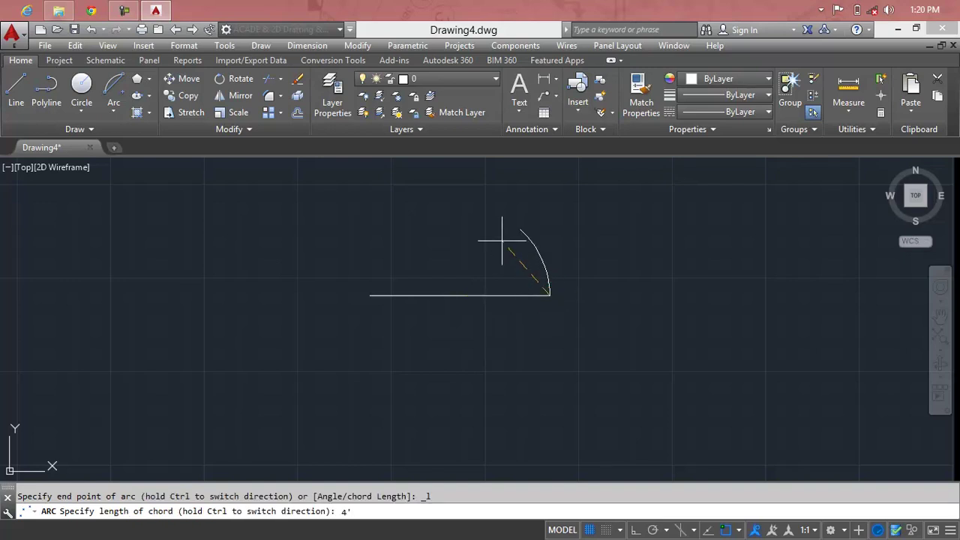
{"action": "key", "text": "Return"}
{"action": "left_click", "coordinate": [546, 263]}
{"action": "key", "text": "Delete"}
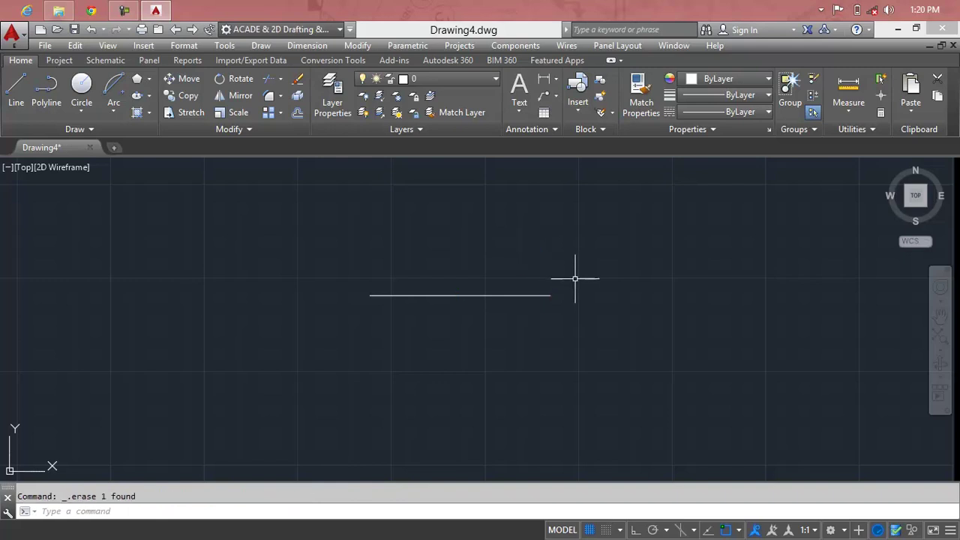
{"action": "left_click", "coordinate": [424, 294]}
{"action": "left_click", "coordinate": [426, 295]}
{"action": "key", "text": "Delete"}
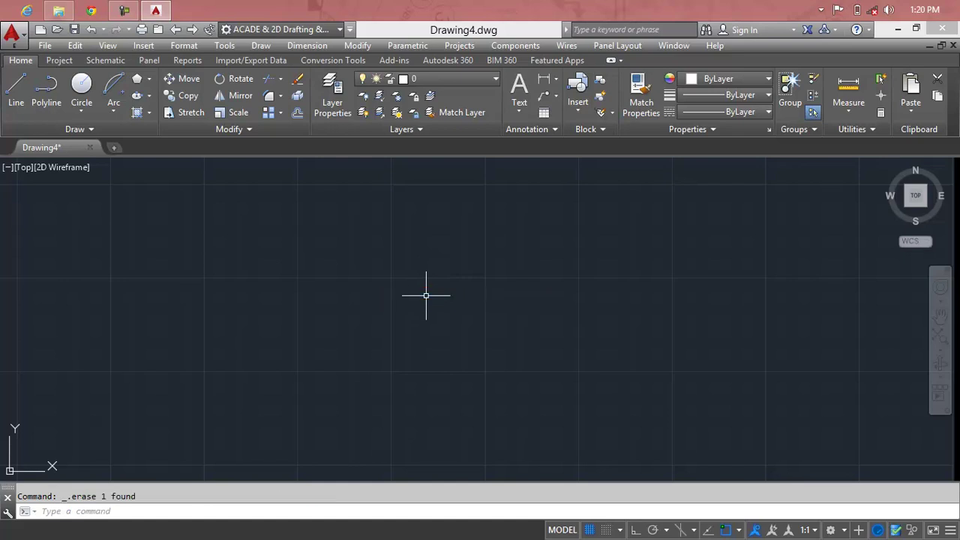
- Draw a new standalone Center, Start, Length arc in the empty drawing
{"action": "left_click", "coordinate": [113, 109]}
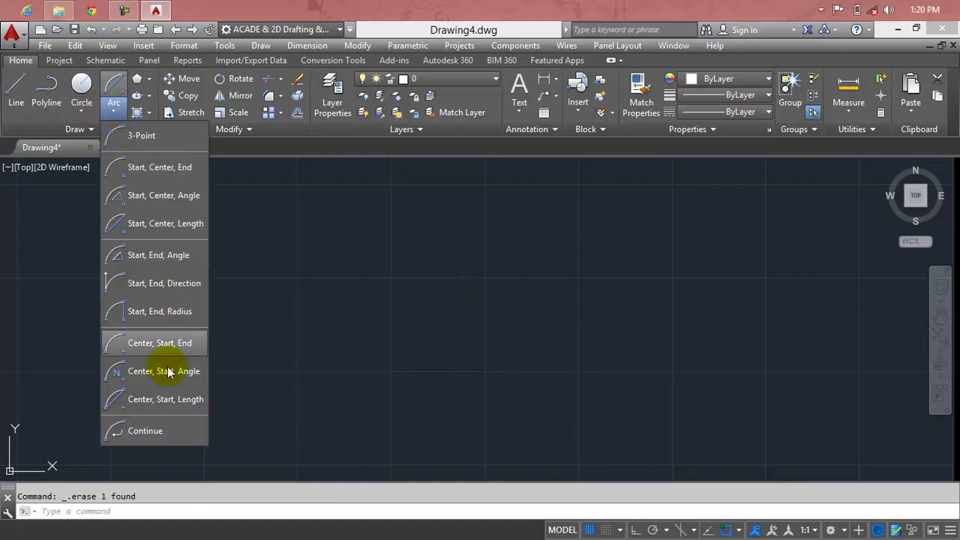
{"action": "left_click", "coordinate": [168, 399]}
{"action": "left_click", "coordinate": [152, 350]}
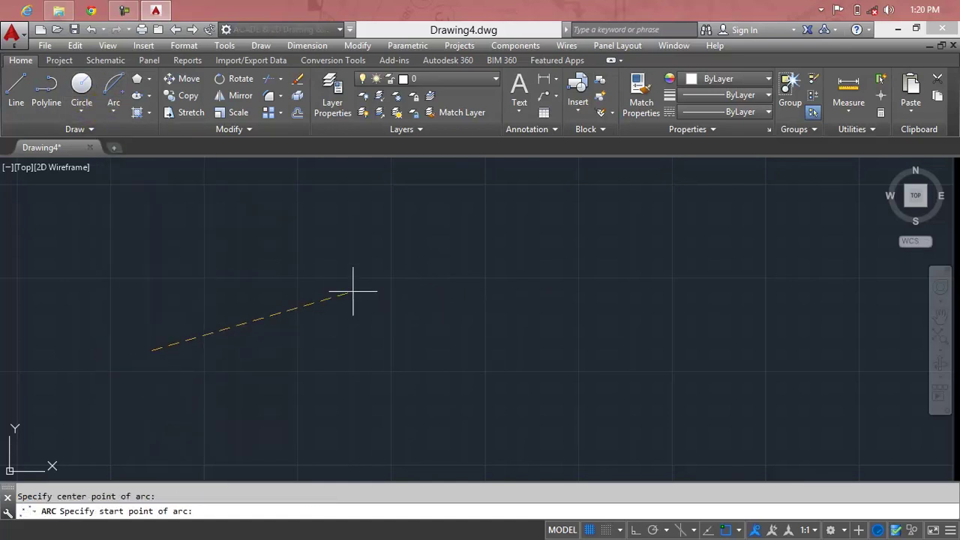
{"action": "left_click", "coordinate": [316, 344]}
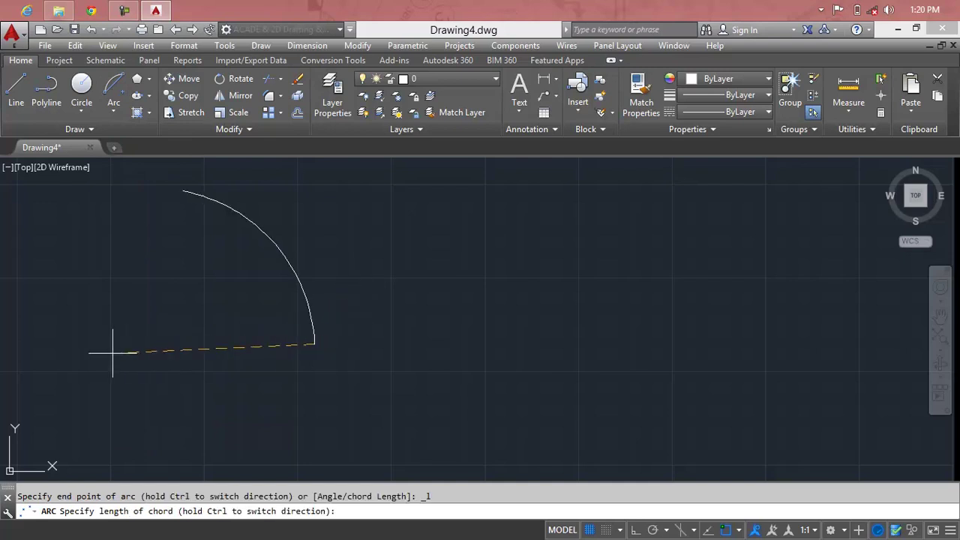
{"action": "left_click", "coordinate": [97, 343]}
{"action": "middle_click_drag", "start_coordinate": [97, 343], "coordinate": [353, 394]}
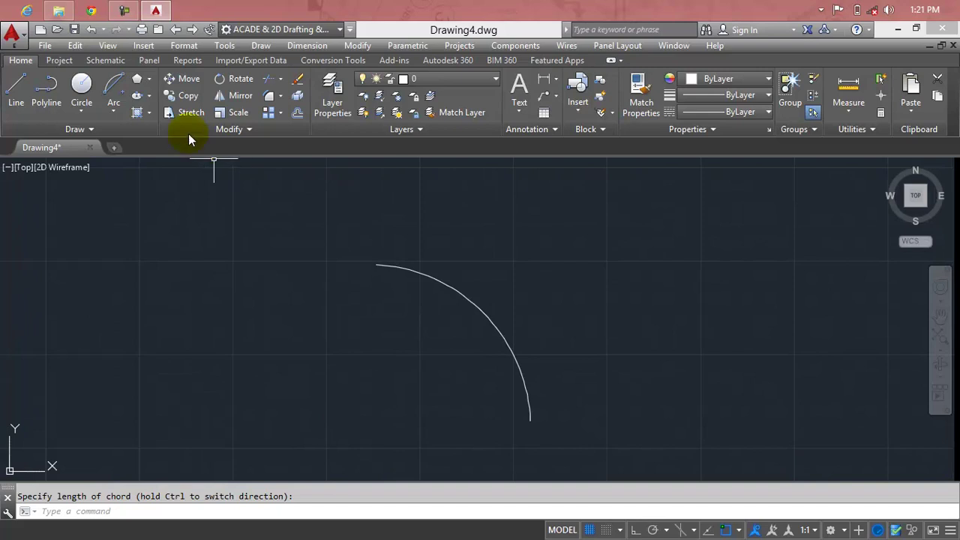
{"action": "left_click", "coordinate": [114, 111]}
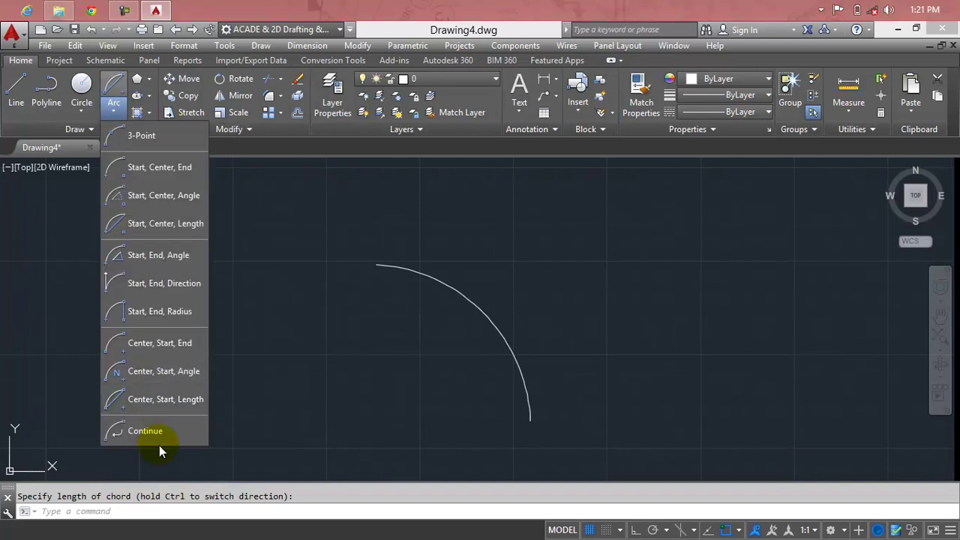
- Chain two Continue arcs from the last arc's endpoint to form an S-shaped curve
{"action": "left_click", "coordinate": [159, 433]}
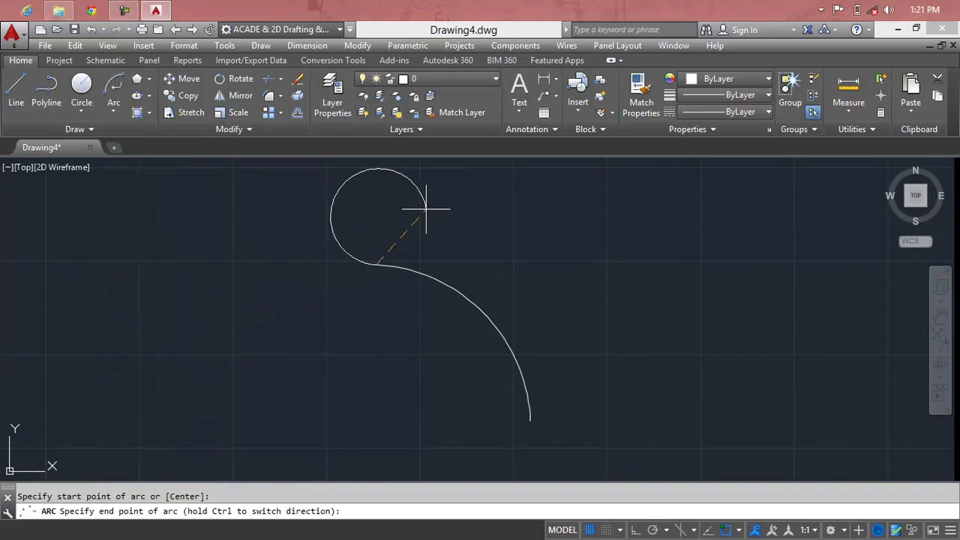
{"action": "middle_click_drag", "start_coordinate": [396, 198], "coordinate": [356, 345]}
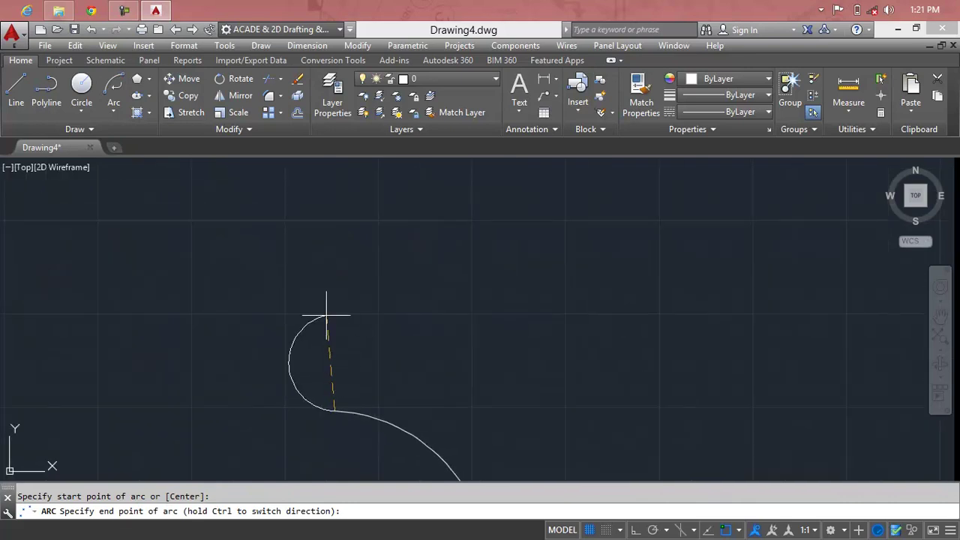
{"action": "left_click", "coordinate": [249, 231]}
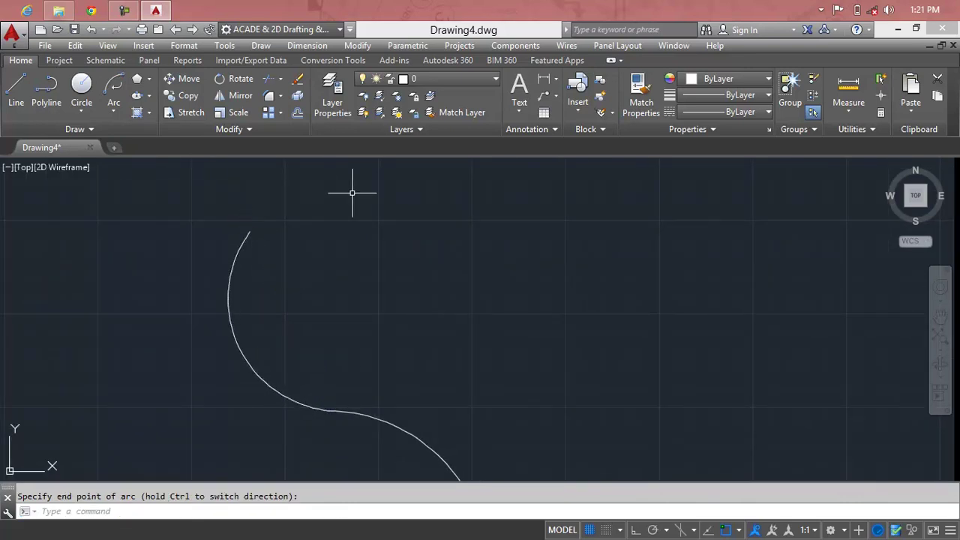
{"action": "left_click", "coordinate": [114, 111]}
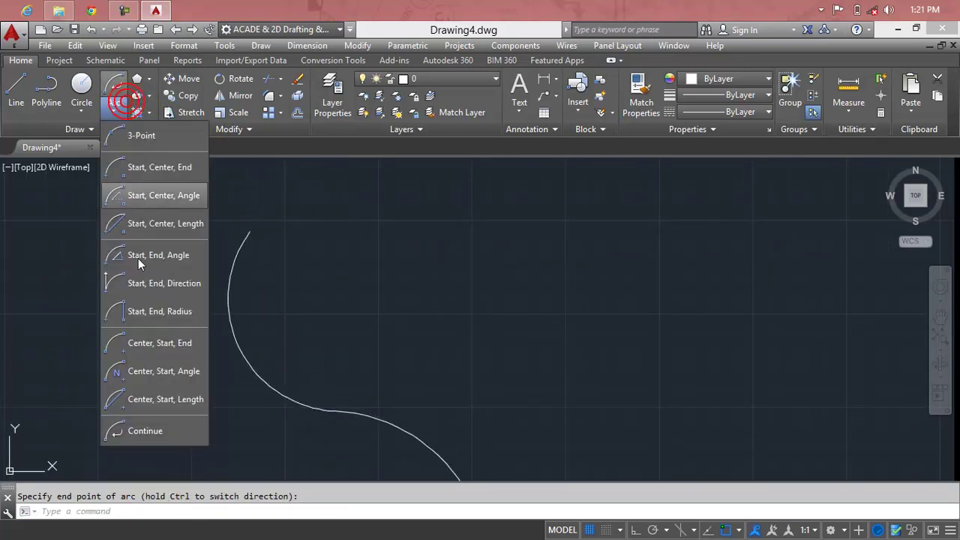
{"action": "left_click", "coordinate": [150, 431]}
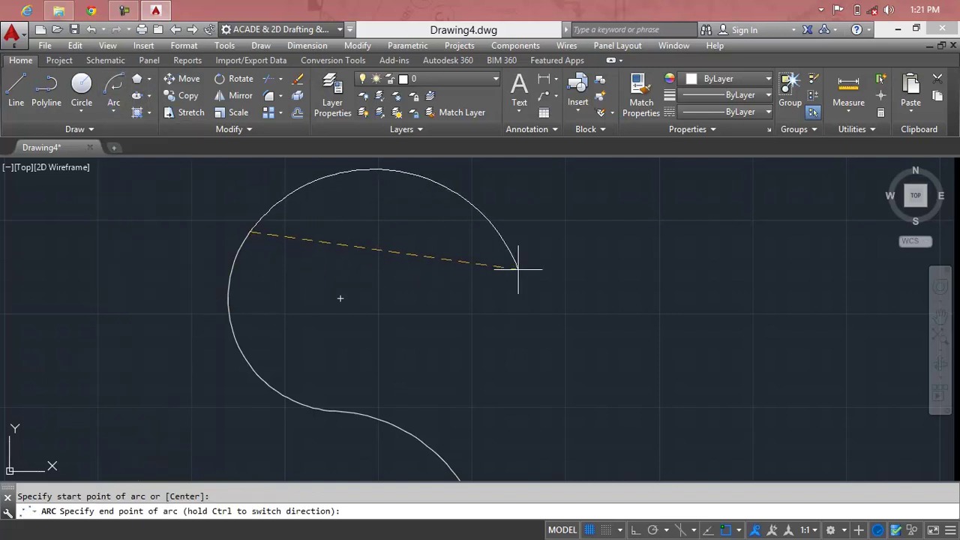
{"action": "middle_click_drag", "start_coordinate": [506, 217], "coordinate": [589, 396]}
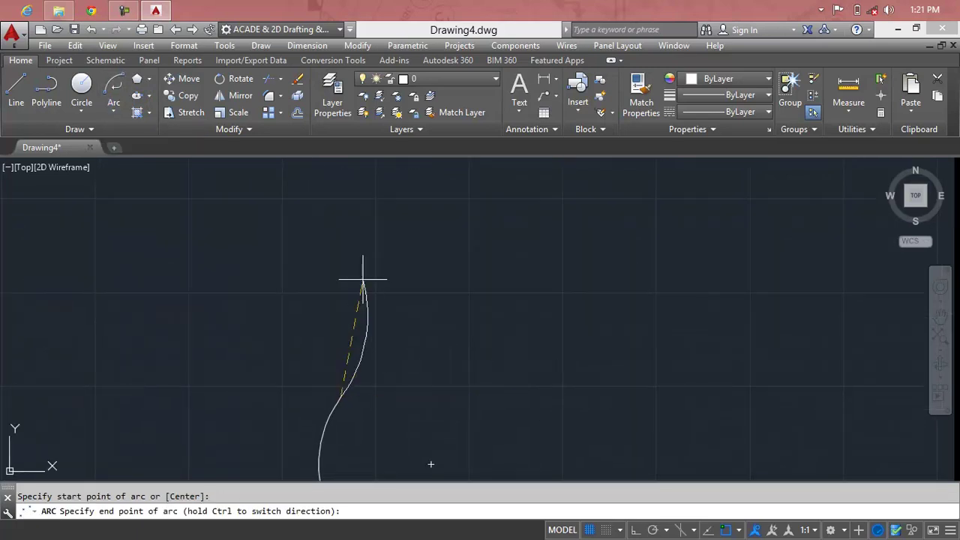
{"action": "left_click", "coordinate": [253, 217]}
- Window-select all three arcs and delete them, leaving the drawing empty
{"action": "scroll", "coordinate": [511, 302], "scroll_direction": "down", "scroll_amount": 2}
{"action": "scroll", "coordinate": [505, 295], "scroll_direction": "down", "scroll_amount": 3}
{"action": "left_click", "coordinate": [590, 275]}
{"action": "left_click", "coordinate": [398, 418]}
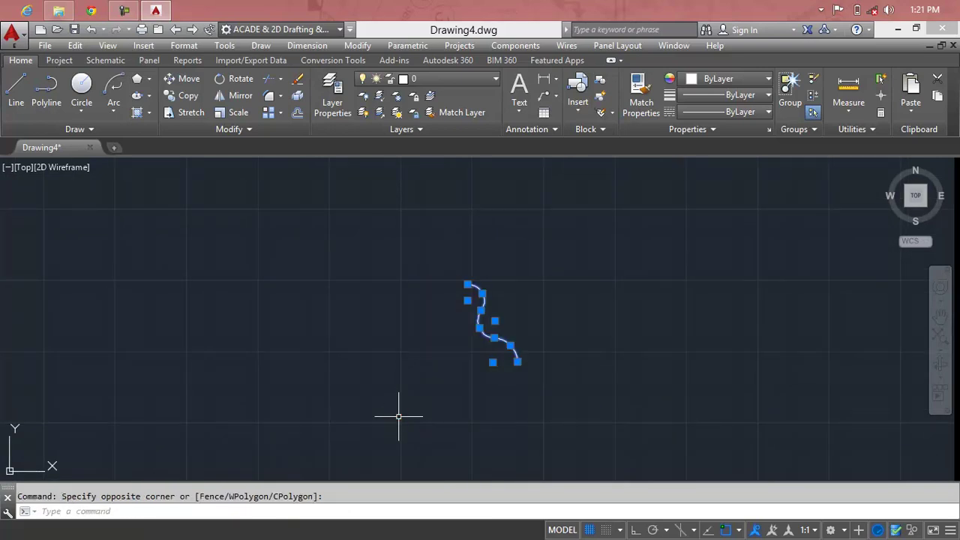
{"action": "key", "text": "Delete"}
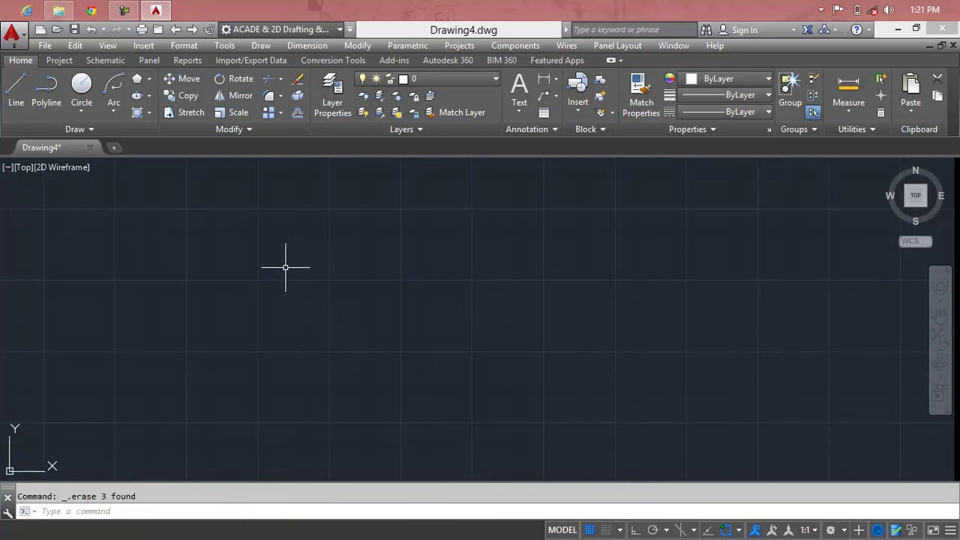
{"action": "left_click", "coordinate": [115, 112]}
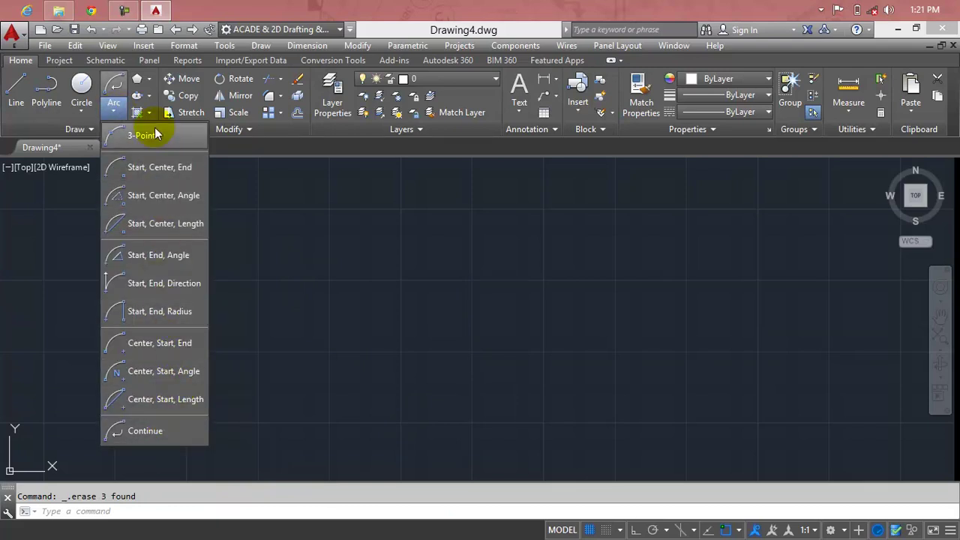
{"action": "left_click", "coordinate": [347, 365]}
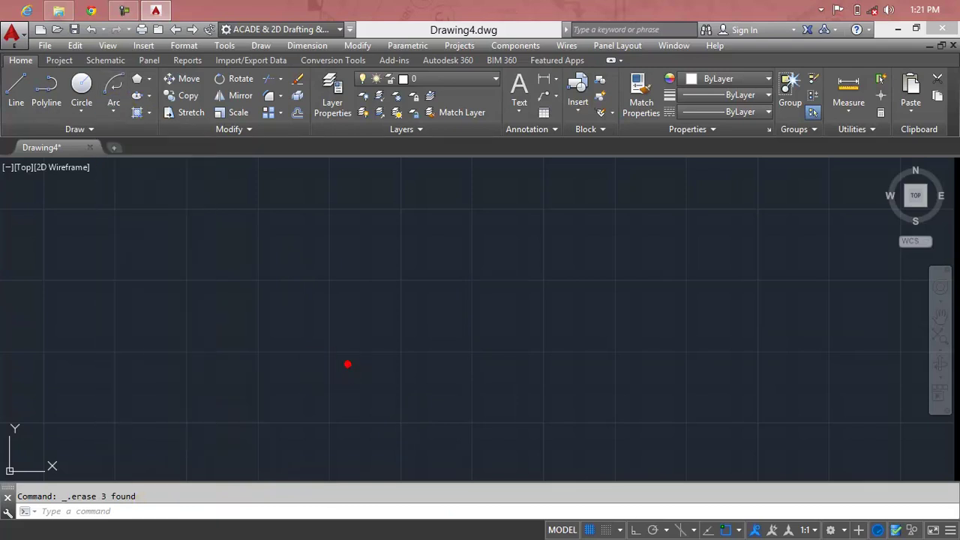